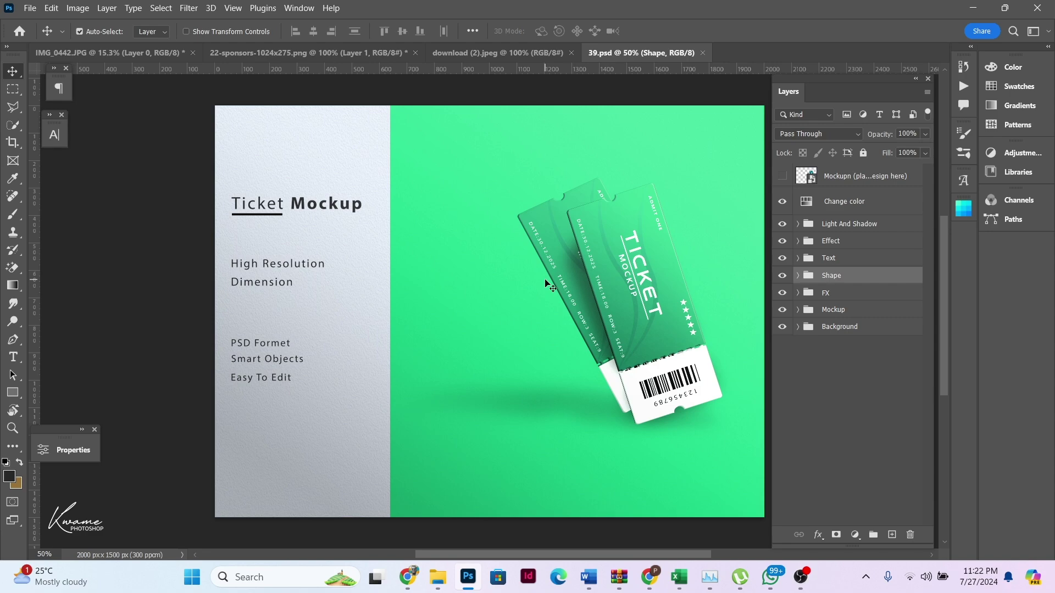
Step: Look through the open sponsor-logo, congregation-photo, ticket-mockup and portrait documents
left_click(462, 54)
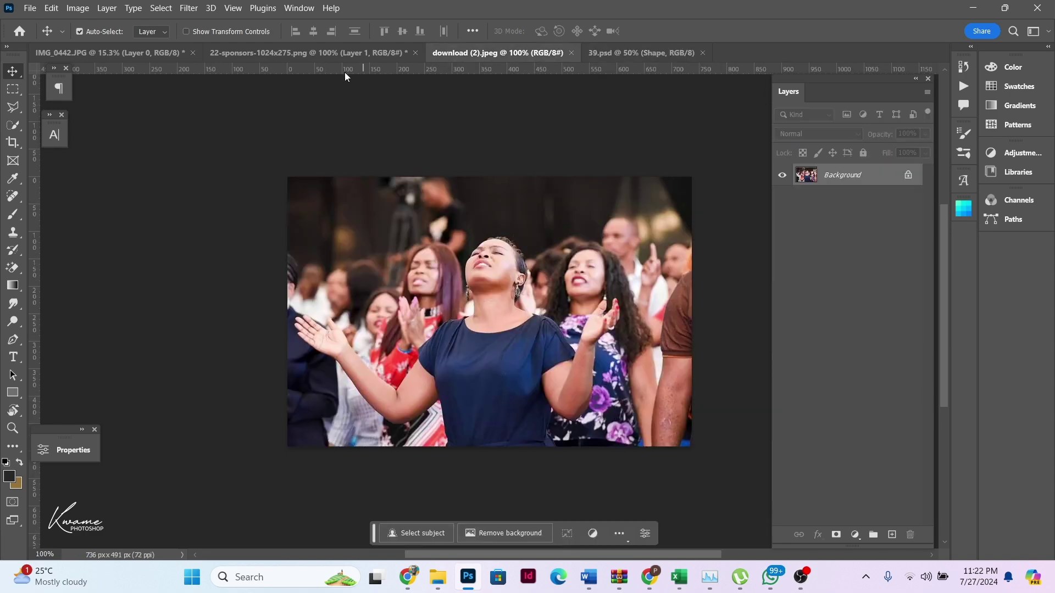
left_click(314, 52)
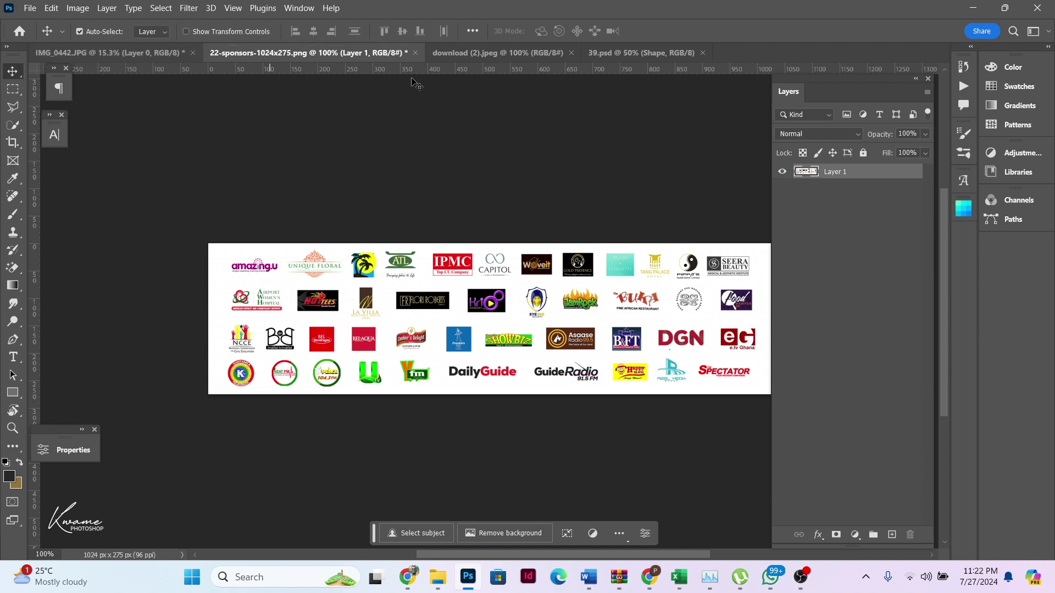
left_click(625, 52)
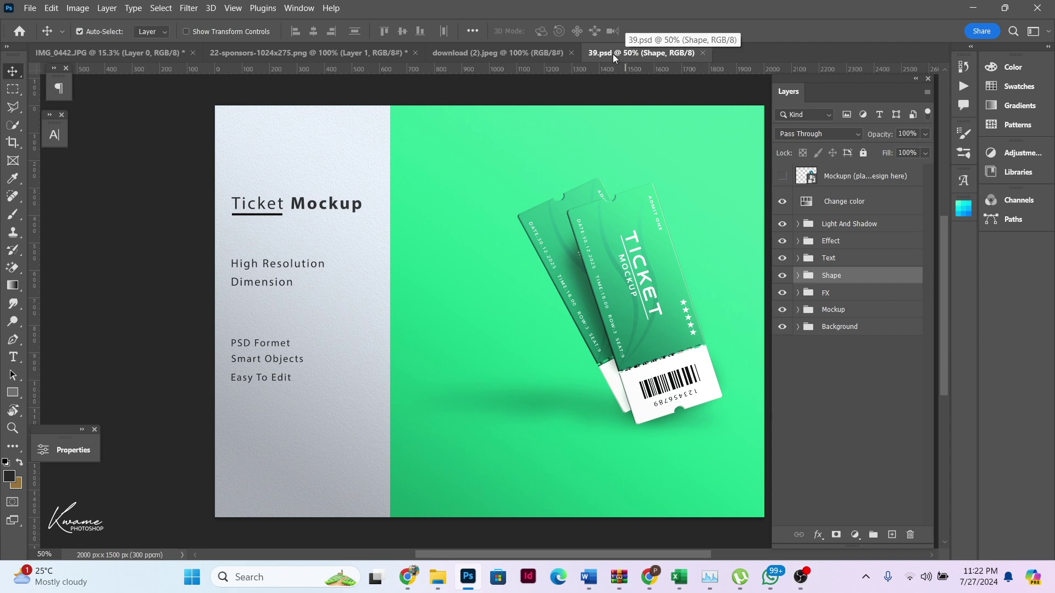
left_click(143, 57)
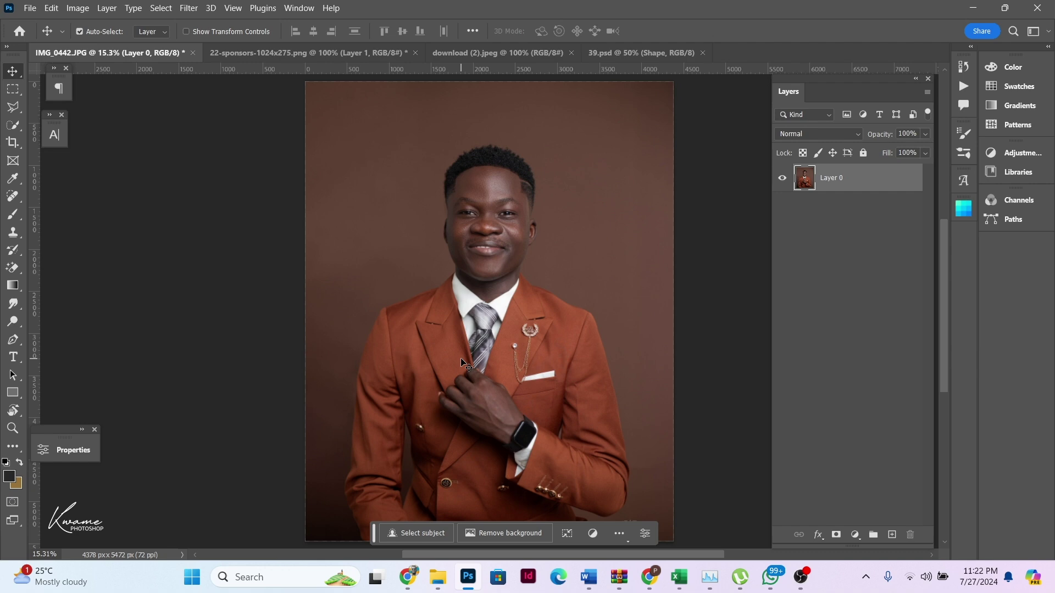
Step: In 39.psd, expand the Mockup and Top groups and open the Top layer's smart object contents
left_click(612, 51)
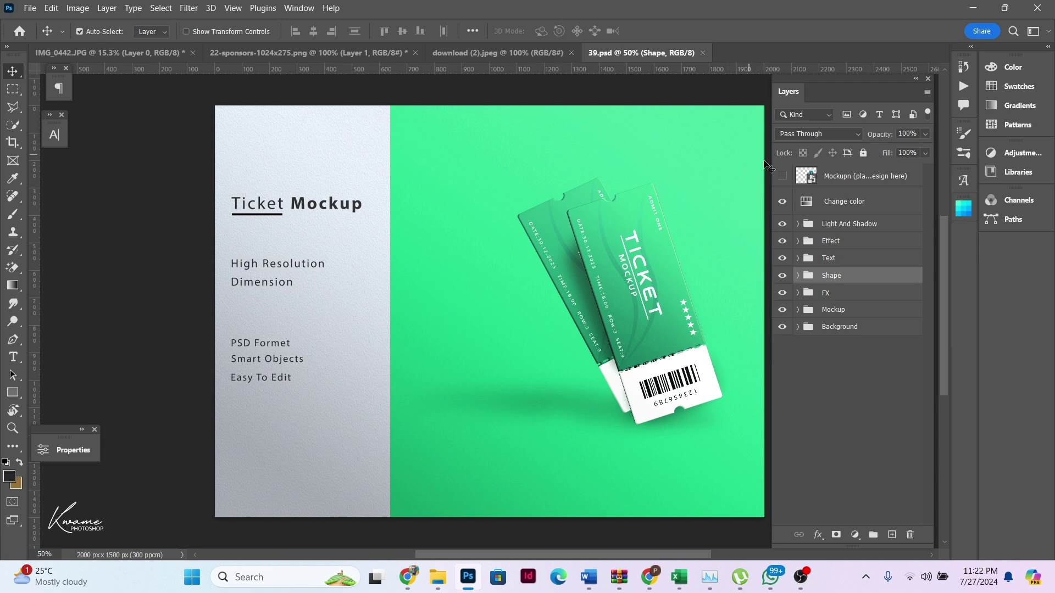
left_click(798, 310)
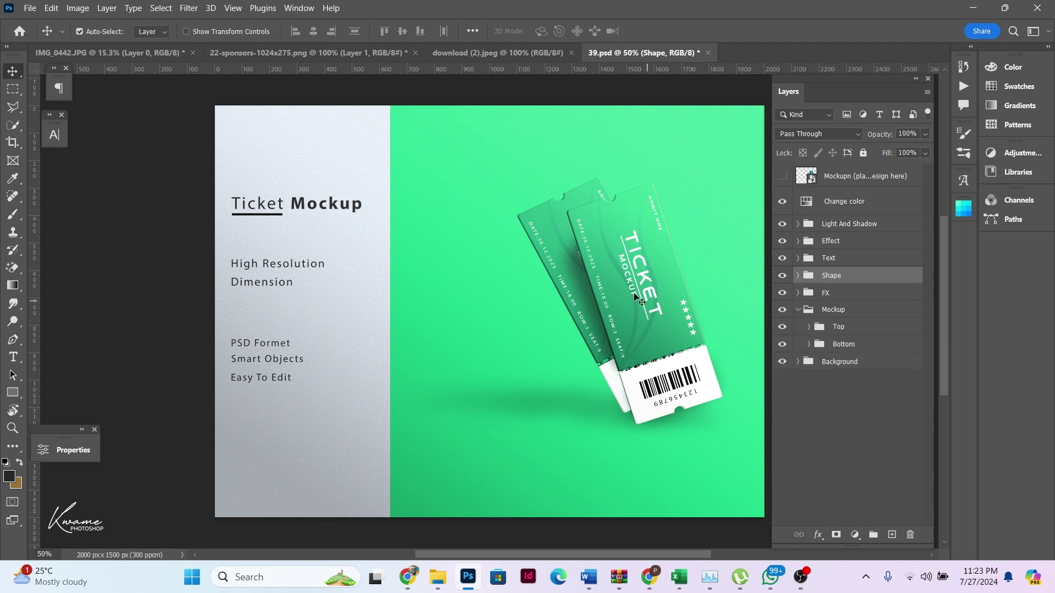
left_click(809, 327)
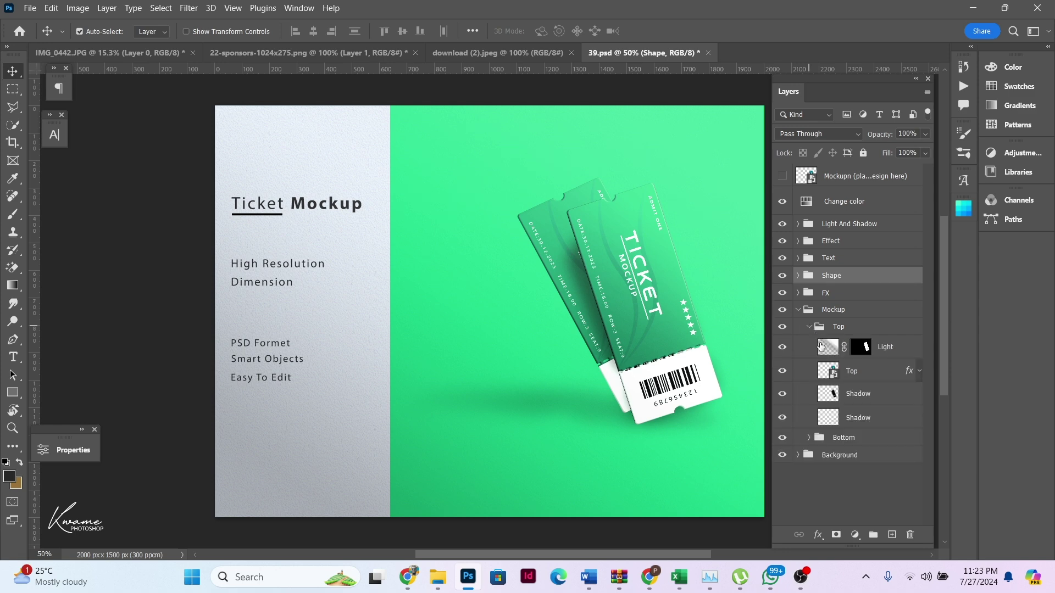
double_click(824, 372)
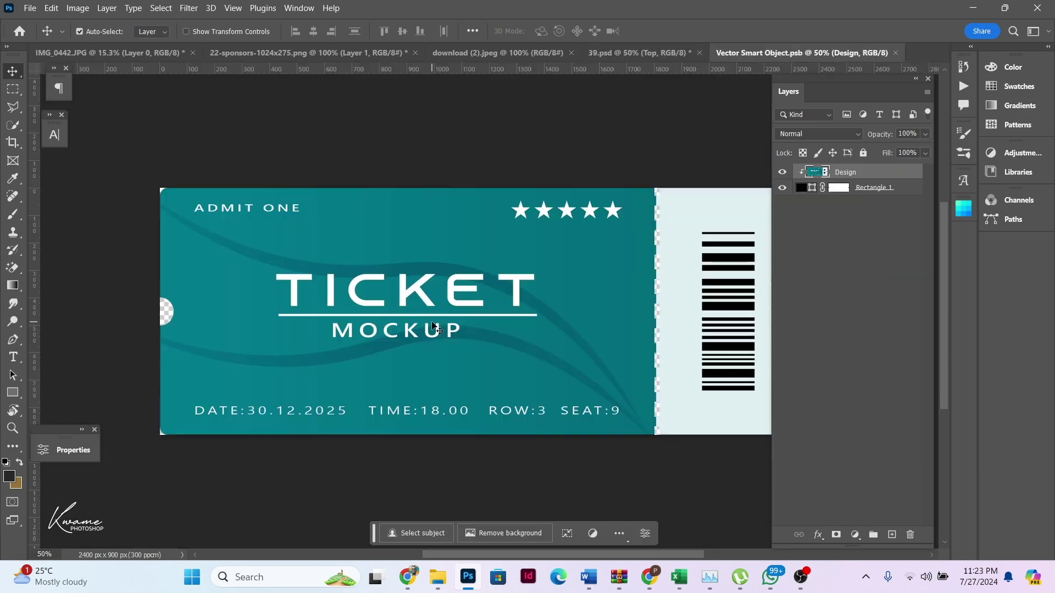
scroll(439, 330, "down", 3)
scroll(491, 329, "up", 2)
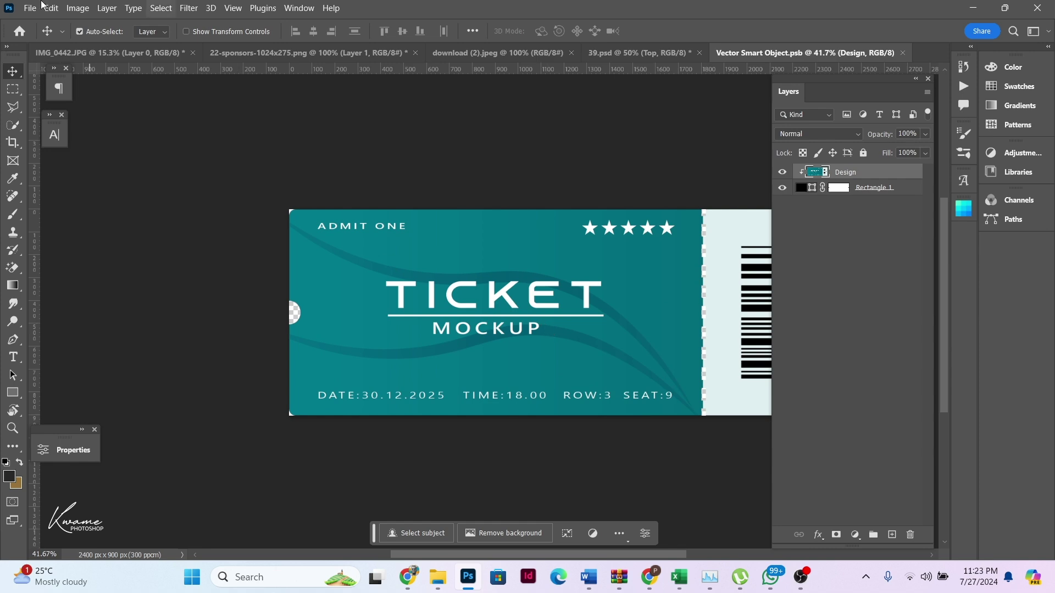
Step: Copy the portrait photo from IMG_0442.JPG into the ticket's Vector Smart Object.psb document
left_click(55, 52)
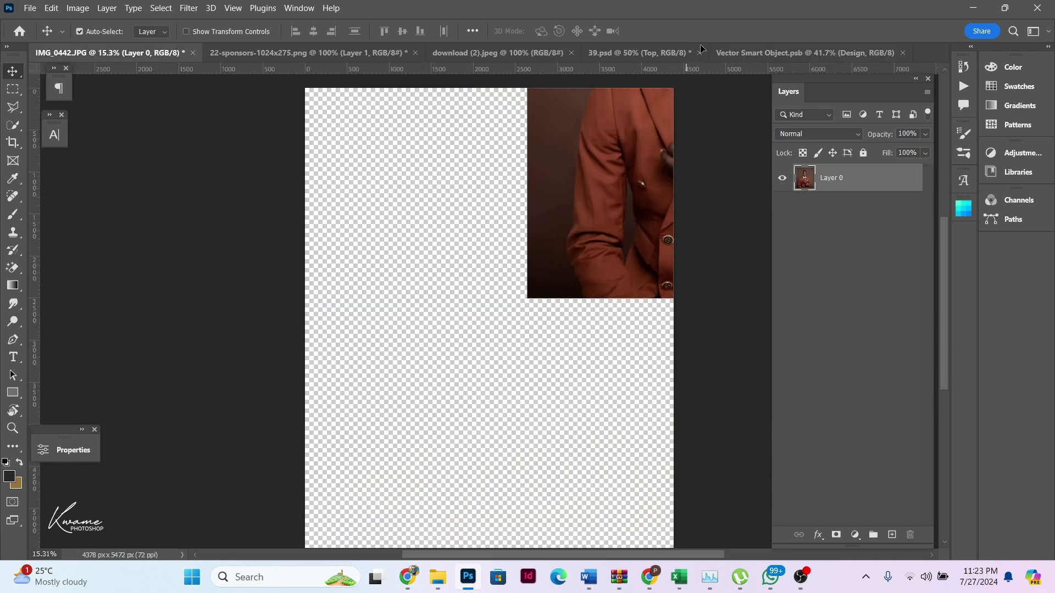
left_click(729, 50)
key("ctrl+v")
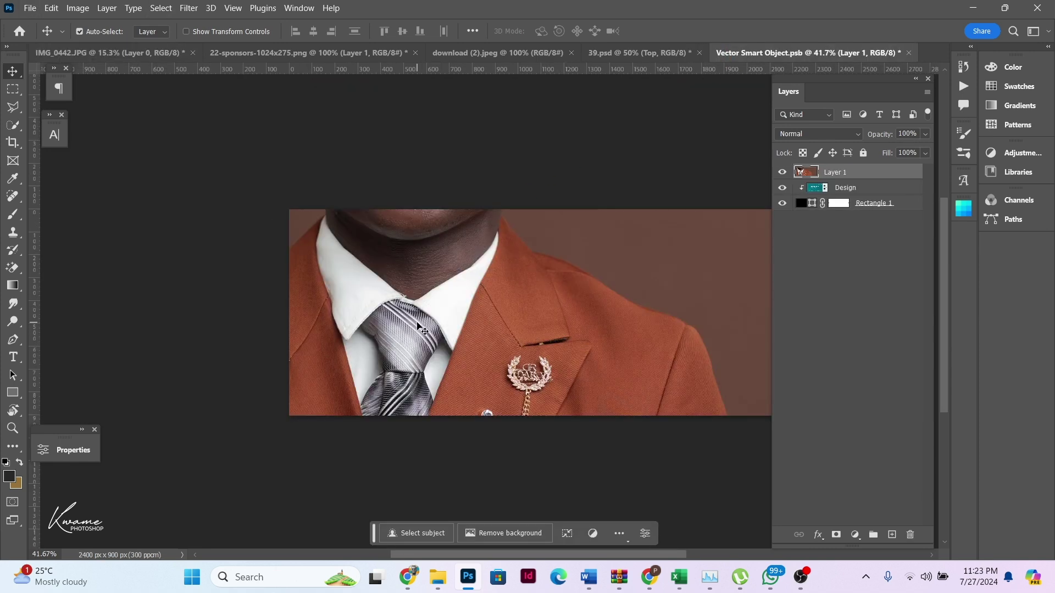
Step: Scale the portrait layer down to about 22.5% and position it over the left end of the ticket
key("ctrl+t")
key("ctrl+0")
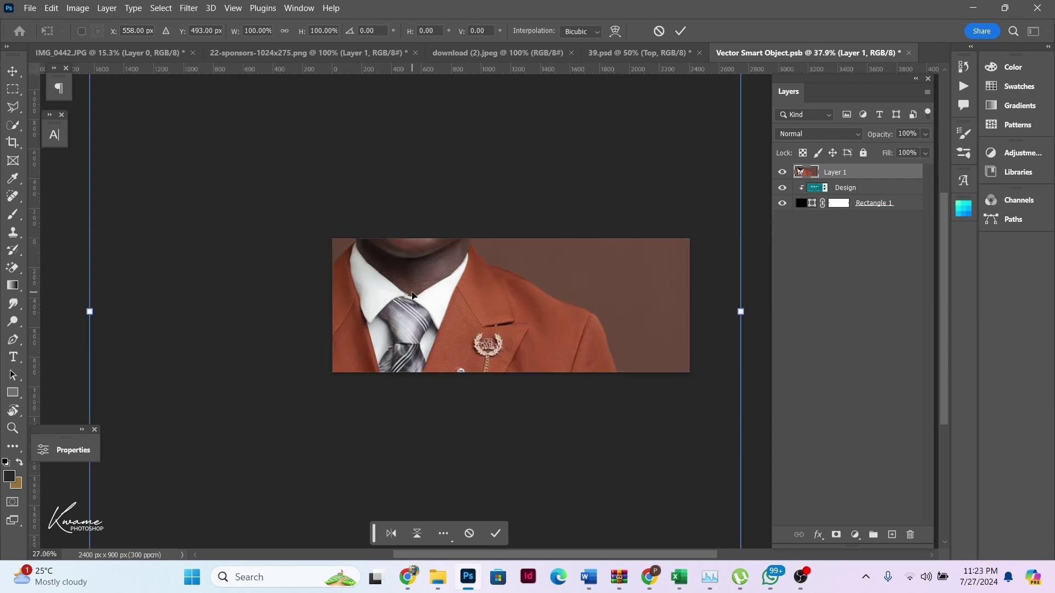
left_click_drag(273, 126, 459, 358)
left_click_drag(499, 389, 401, 297)
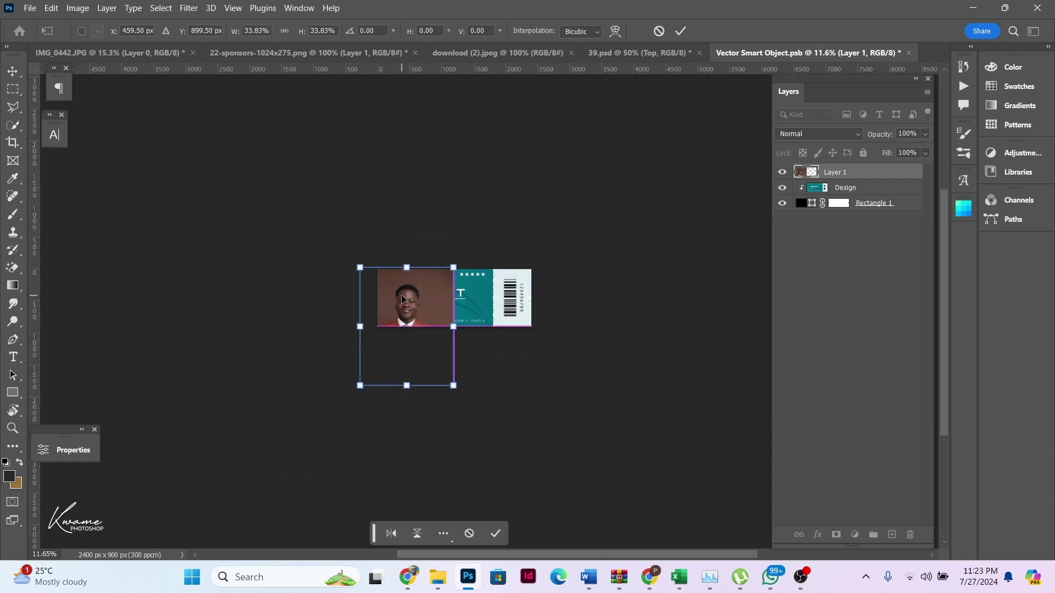
left_click_drag(451, 387, 423, 347)
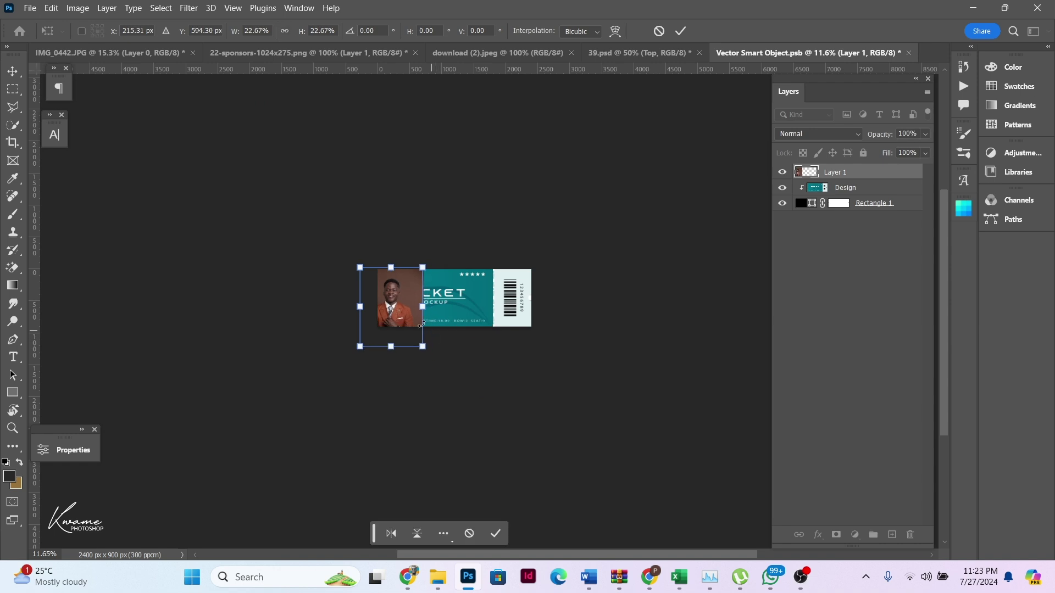
scroll(396, 305, "up", 5)
left_click_drag(396, 304, 421, 287)
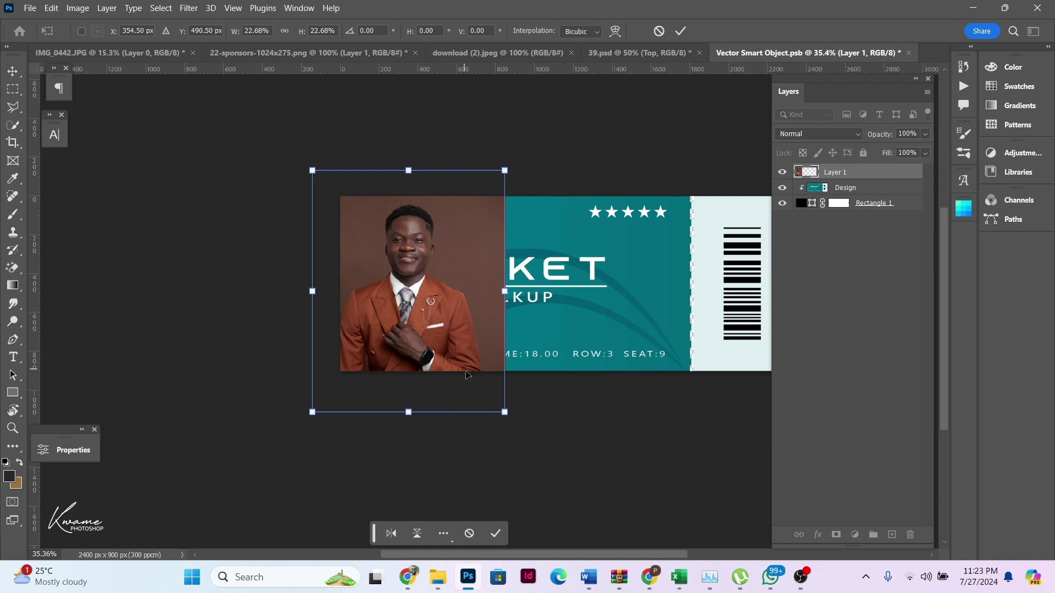
mouse_move(504, 412)
left_mouse_down()
mouse_move(499, 404)
mouse_move(507, 412)
left_mouse_up()
left_click_drag(418, 324, 436, 328)
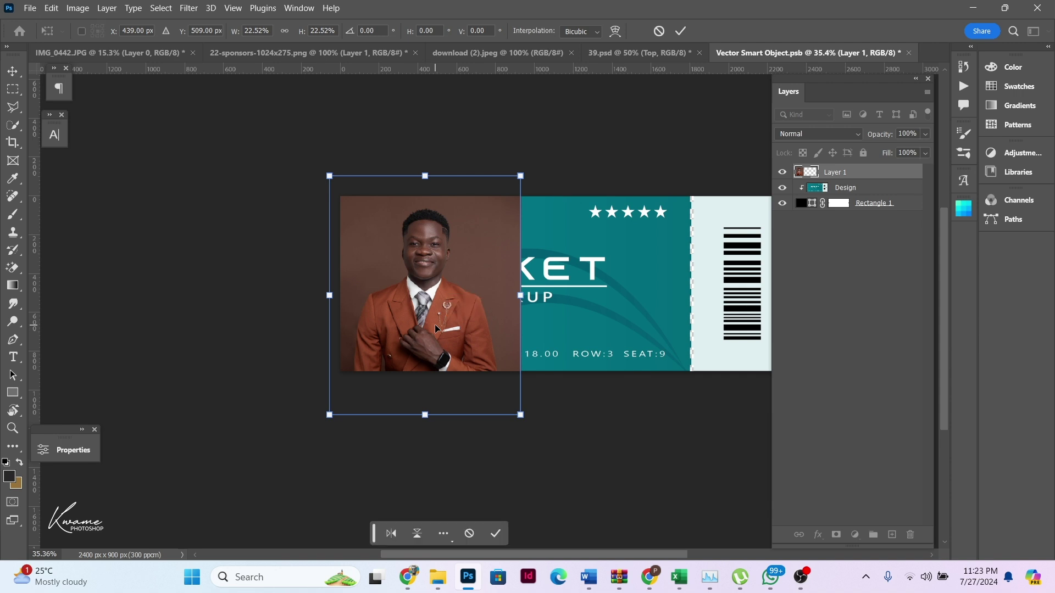
key("Return")
Step: Select a full-height rectangular area from the portrait's right edge to just past the ticket's perforation line
key("m")
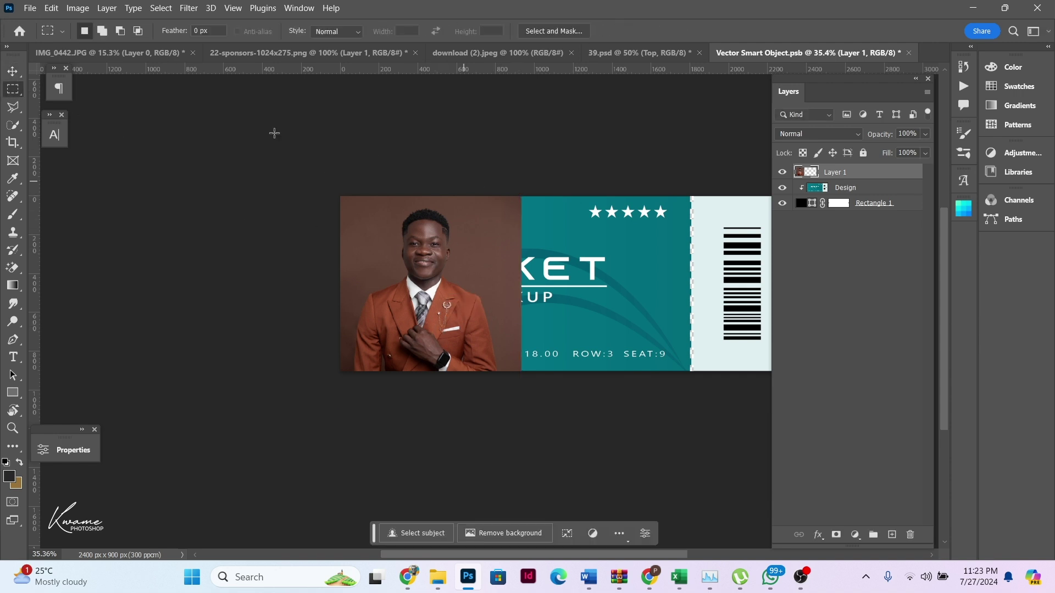
right_click(13, 89)
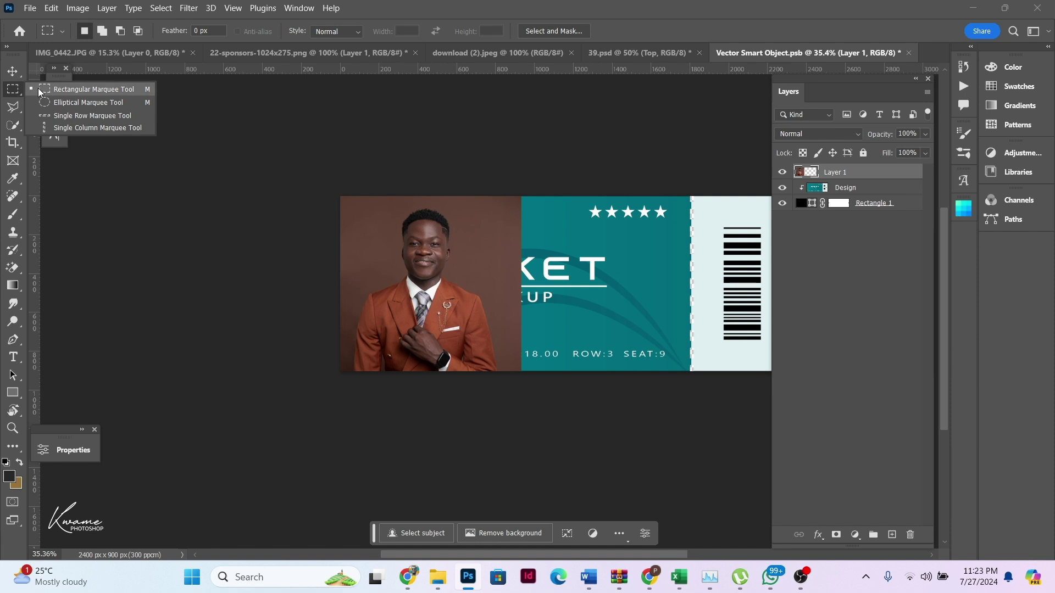
left_click(39, 89)
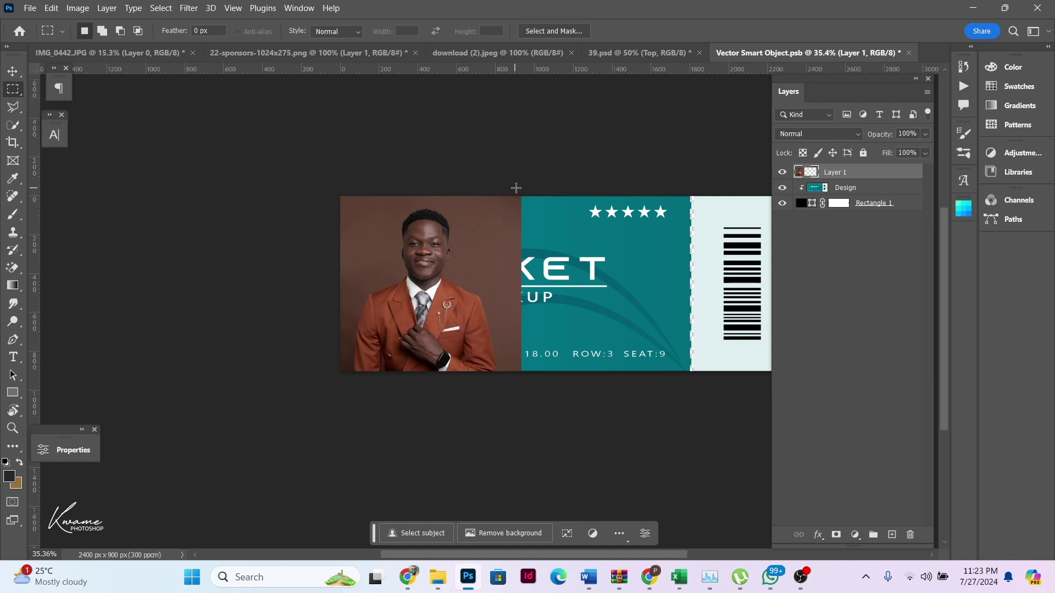
left_click_drag(519, 197, 704, 372)
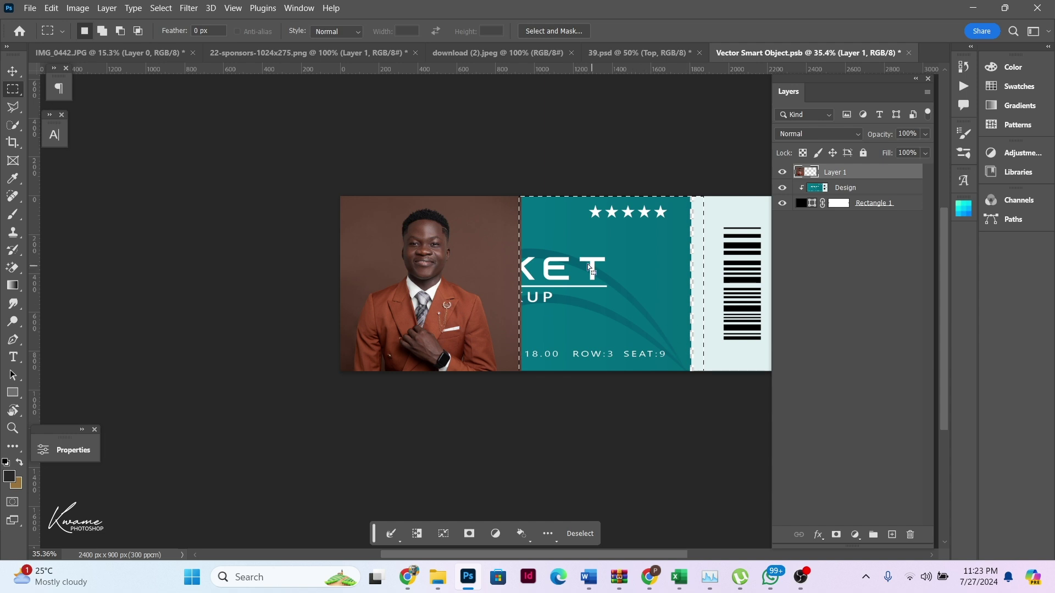
Step: Fill the selected area with Content-Aware at 100% opacity to extend the brown backdrop, and deselect
right_click(589, 267)
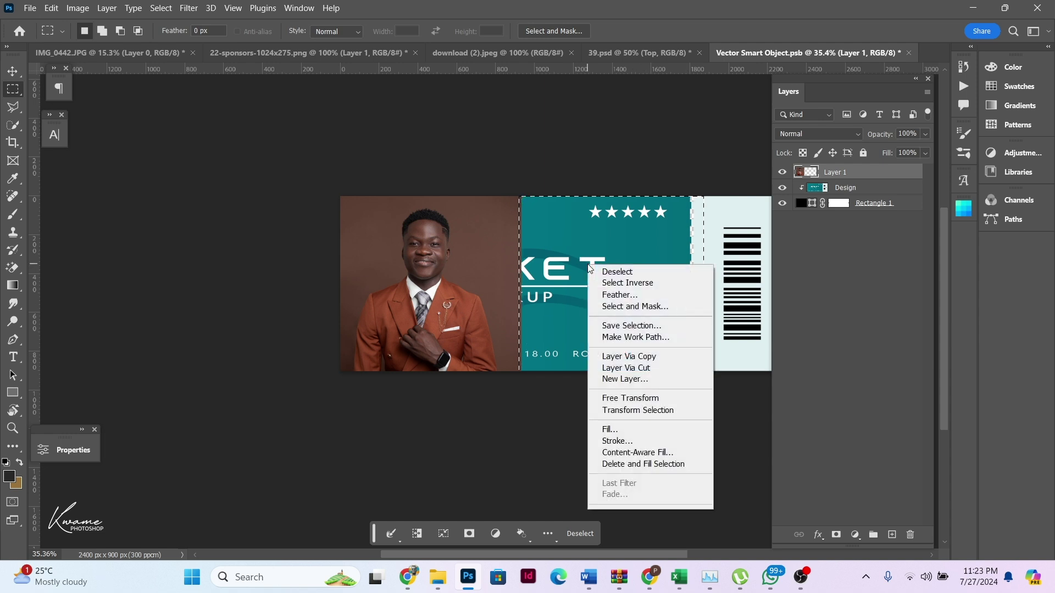
left_click(596, 432)
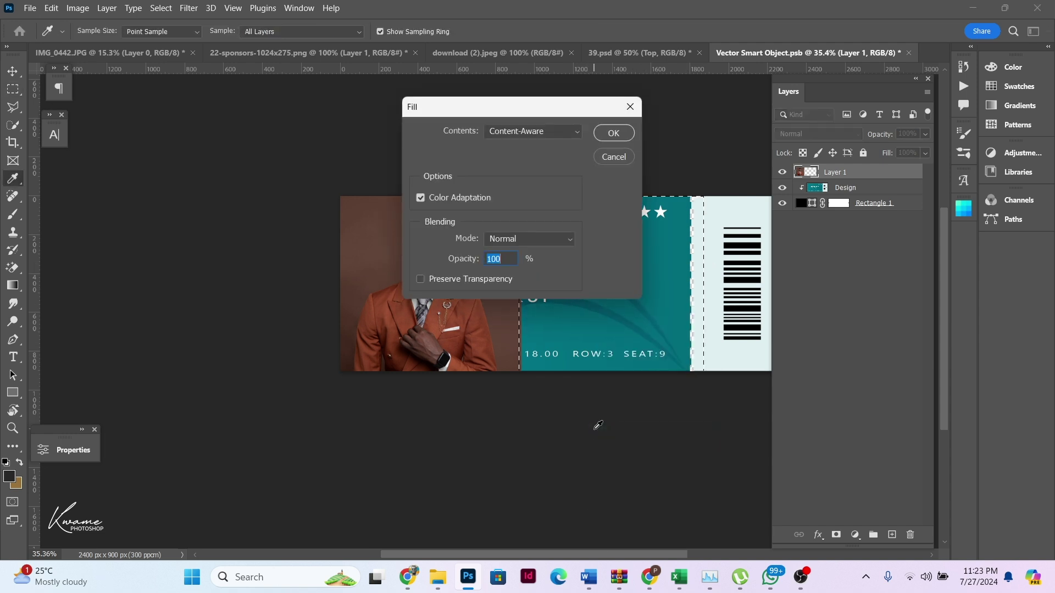
left_click(518, 130)
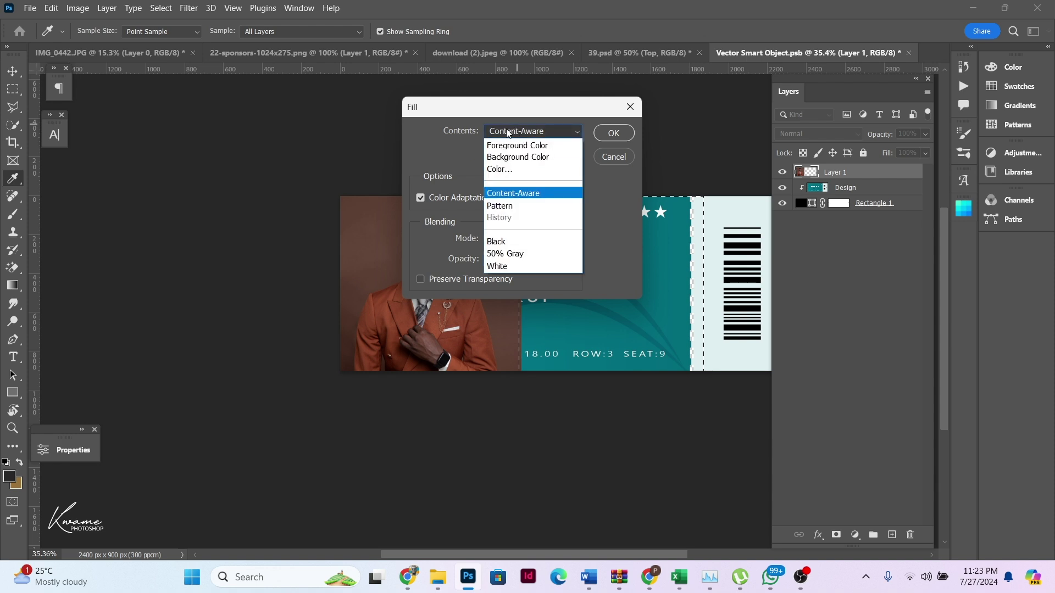
left_click(500, 193)
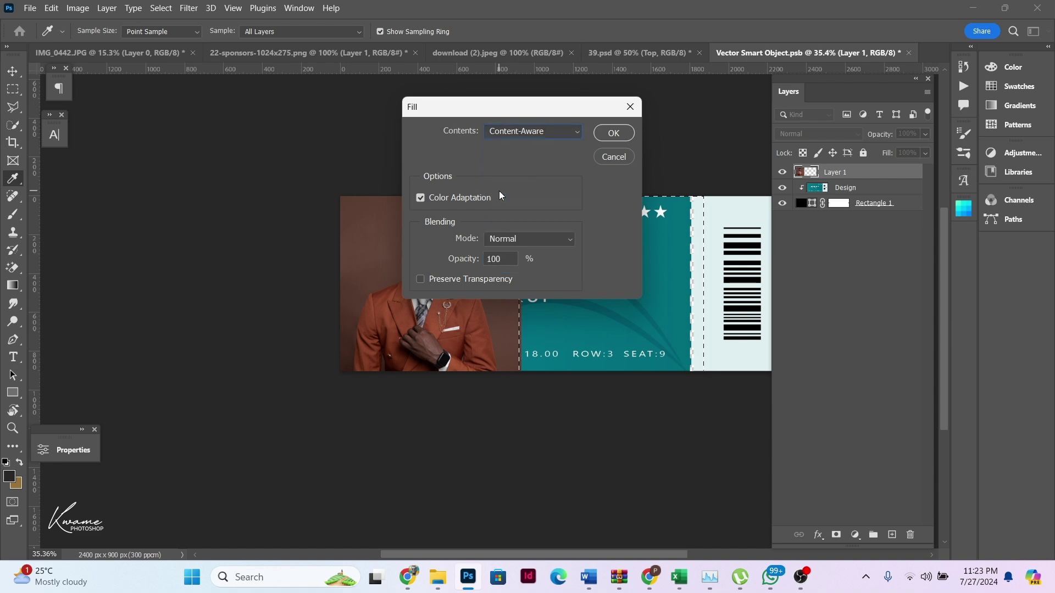
left_click(627, 130)
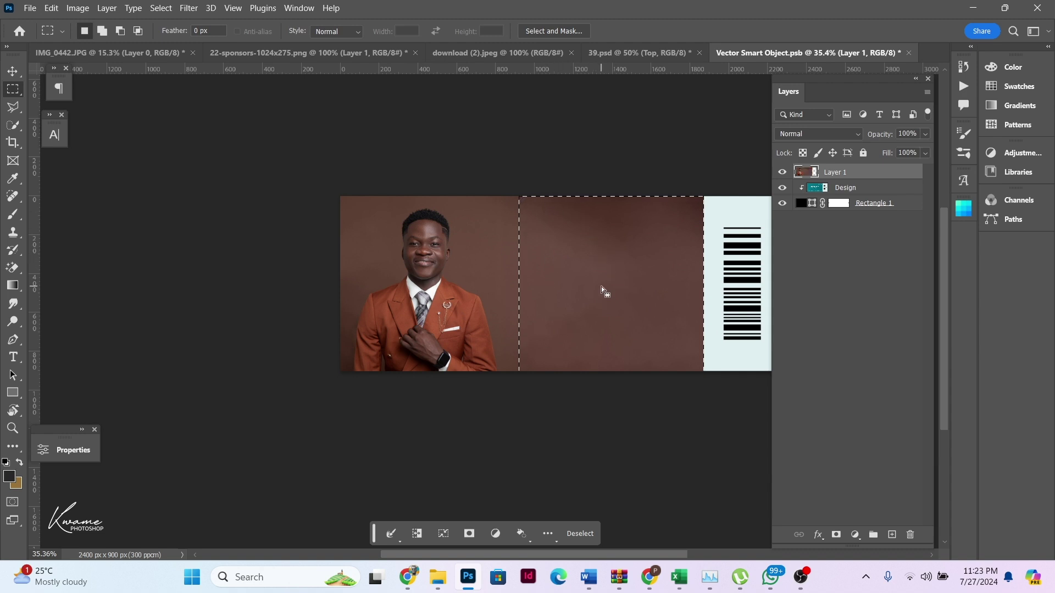
left_click(435, 145)
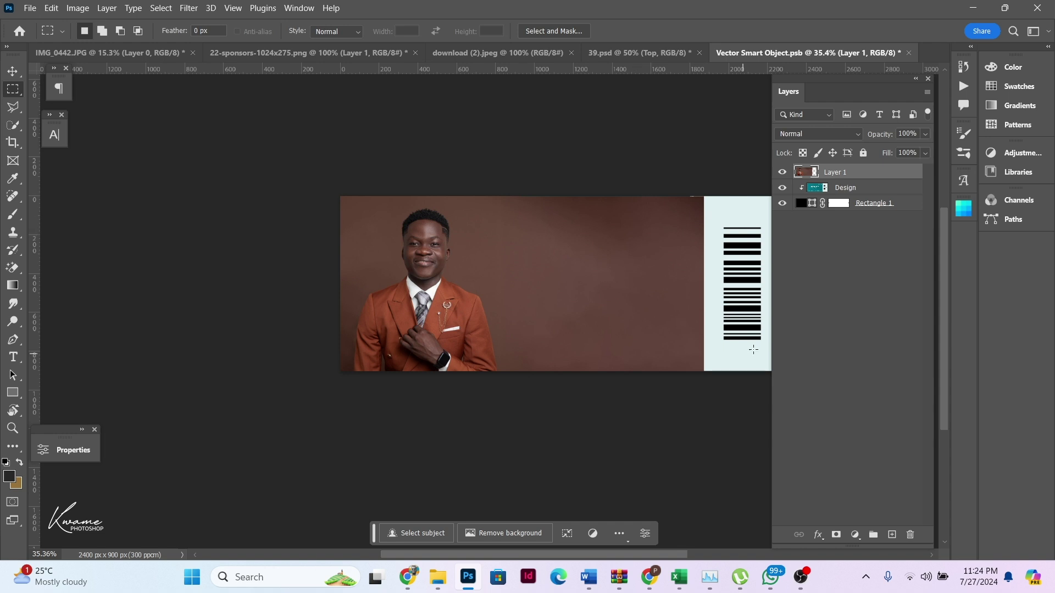
Step: Clip the portrait layer (Layer 1) to the ticket shape with a clipping mask above the Design layer
left_click(12, 71)
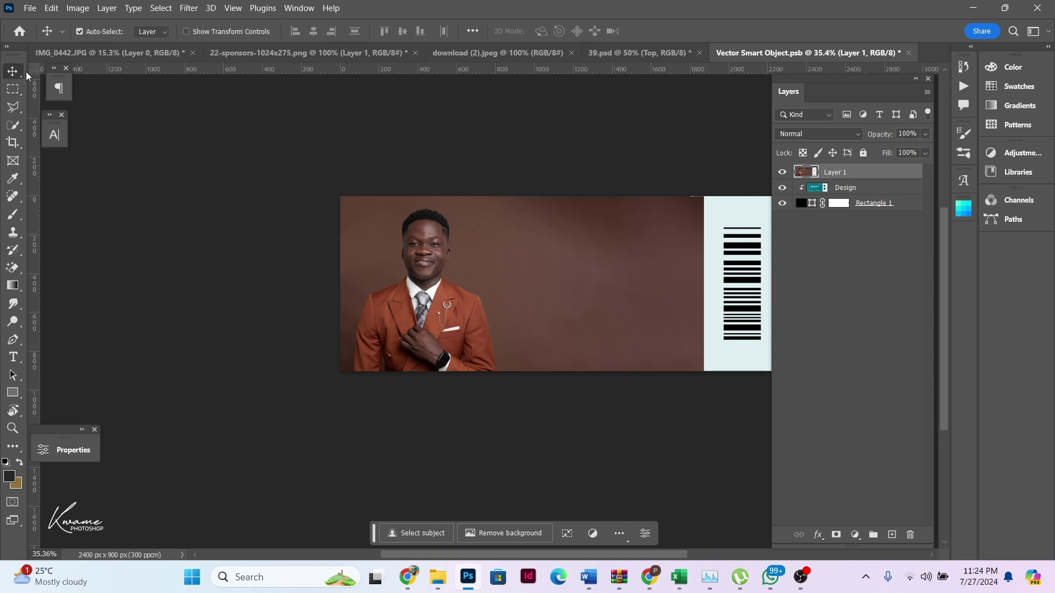
right_click(861, 175)
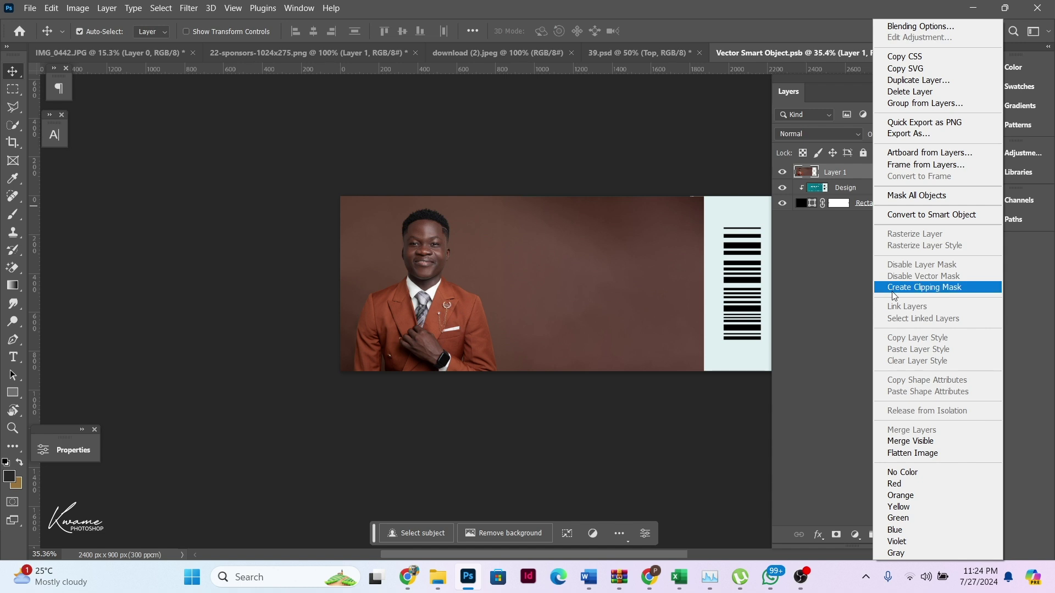
left_click(849, 186)
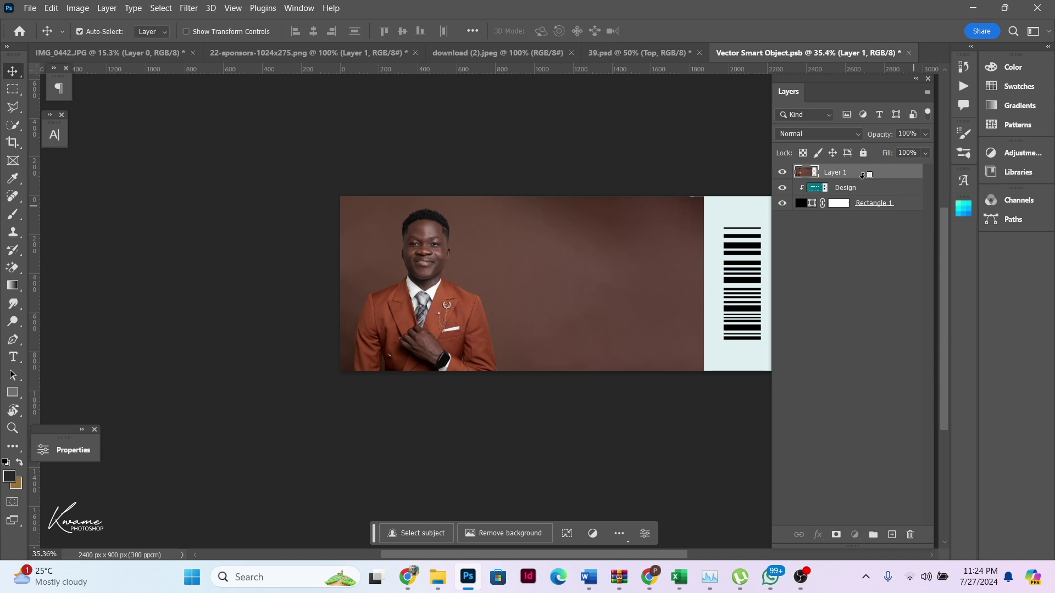
left_click(863, 175)
scroll(459, 283, "up", 1)
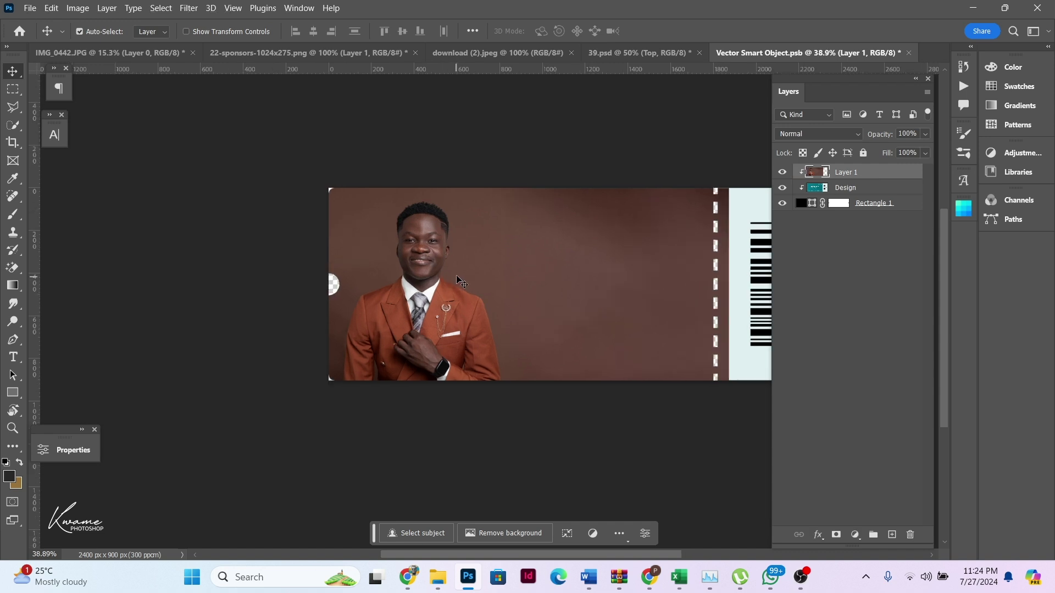
scroll(500, 270, "down", 2)
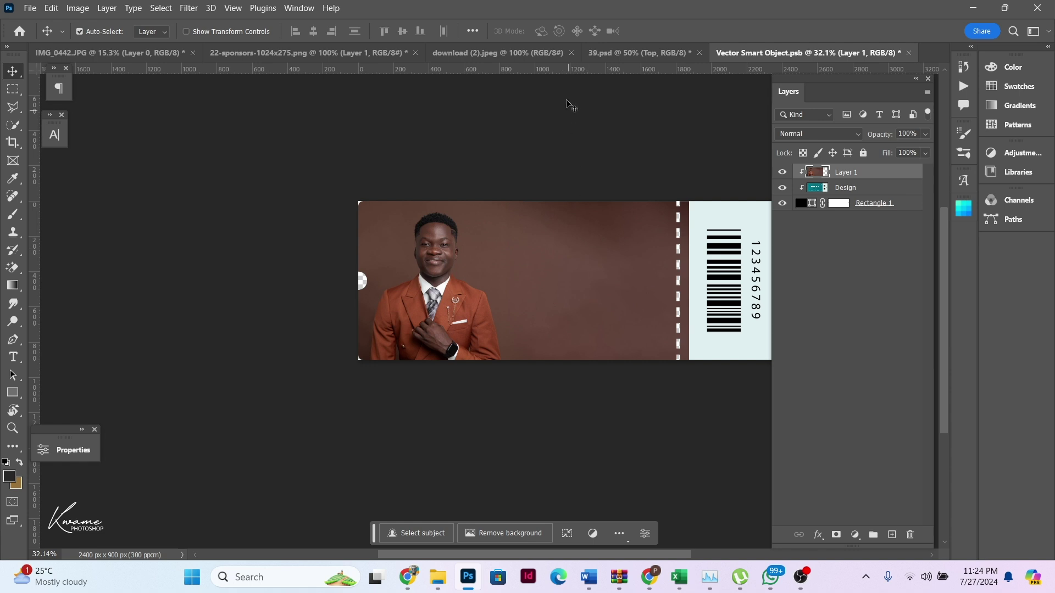
Step: Convert the background of download (2).jpeg to a normal layer and copy the congregation photo onto the middle of the ticket
left_click(331, 51)
left_click(498, 53)
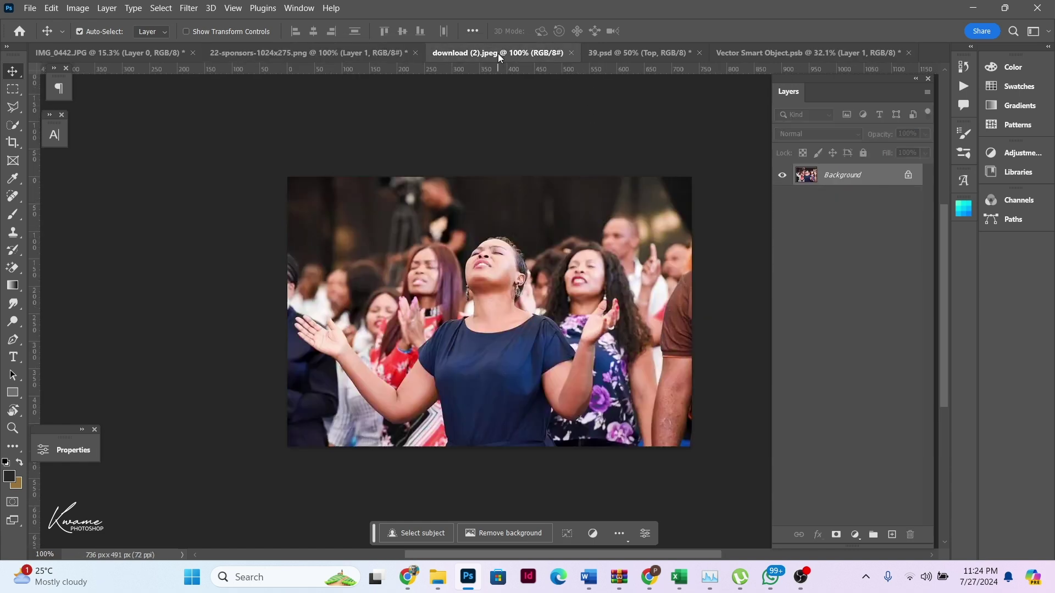
left_click(490, 334)
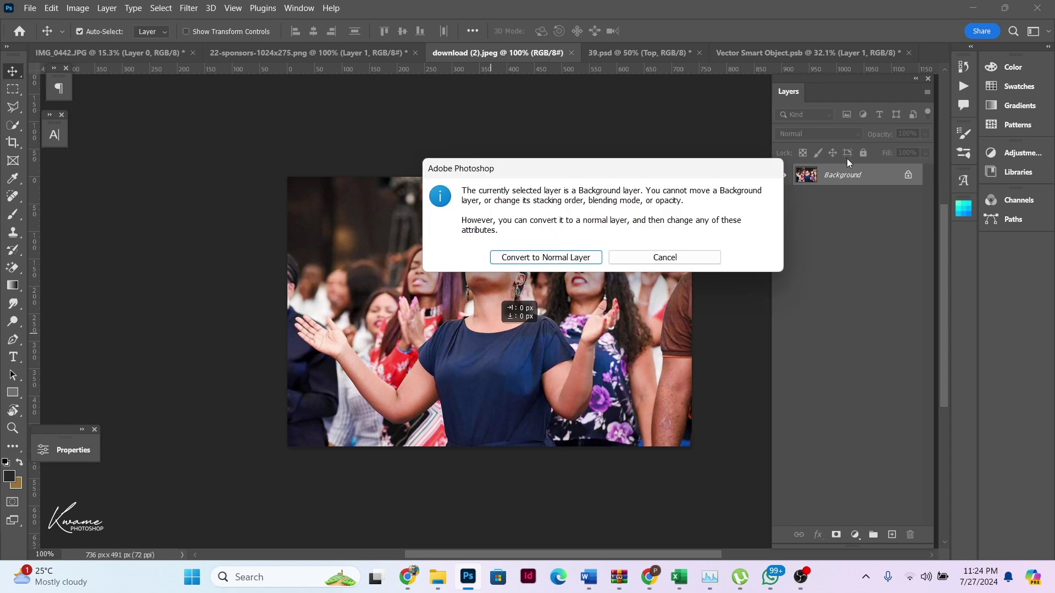
left_click(579, 254)
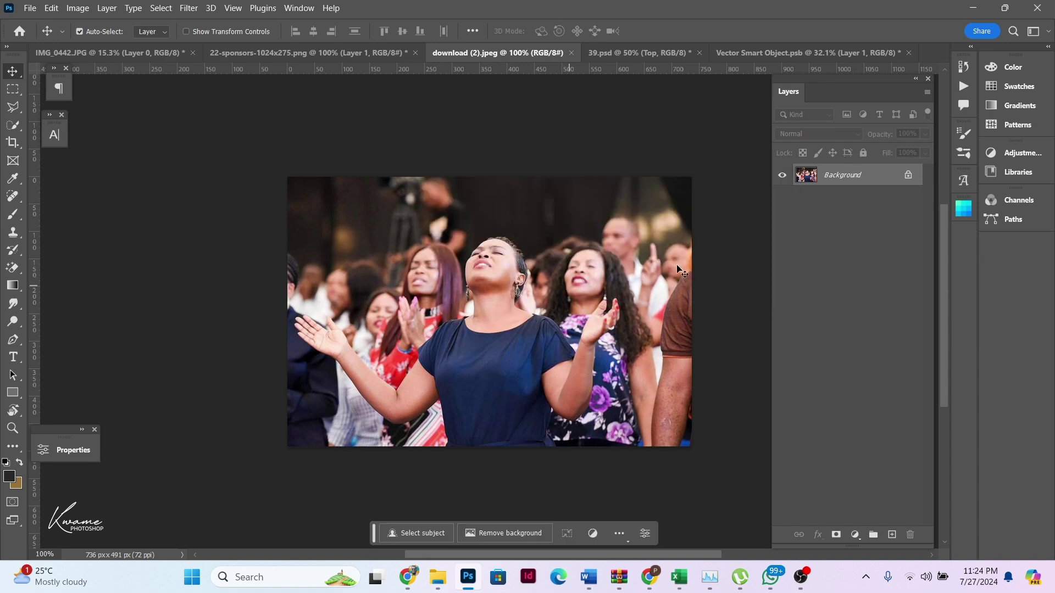
left_click_drag(474, 352, 529, 282)
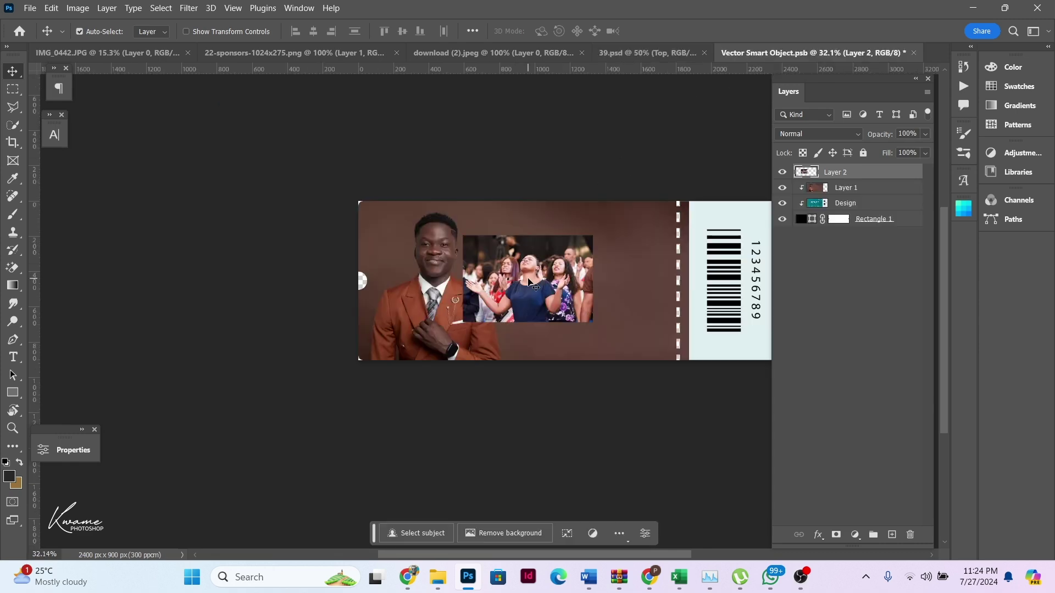
Step: Enlarge the congregation photo with Free Transform to cover the ticket's full height from near its left edge to the barcode, and apply it
key("ctrl+t")
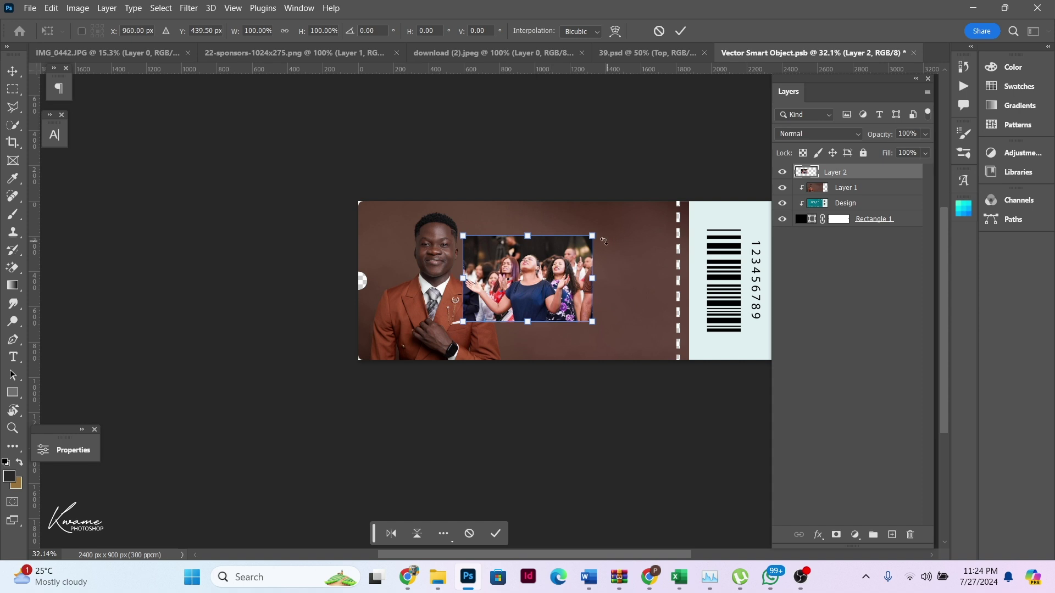
left_click_drag(593, 236, 727, 150)
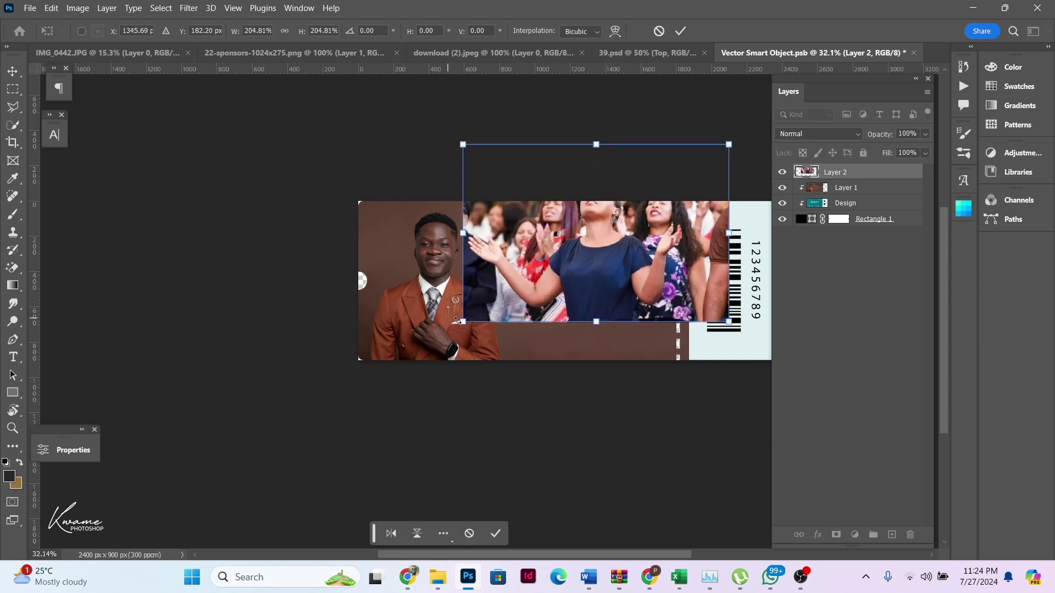
left_click_drag(463, 322, 384, 374)
left_click_drag(514, 261, 572, 246)
left_click(682, 31)
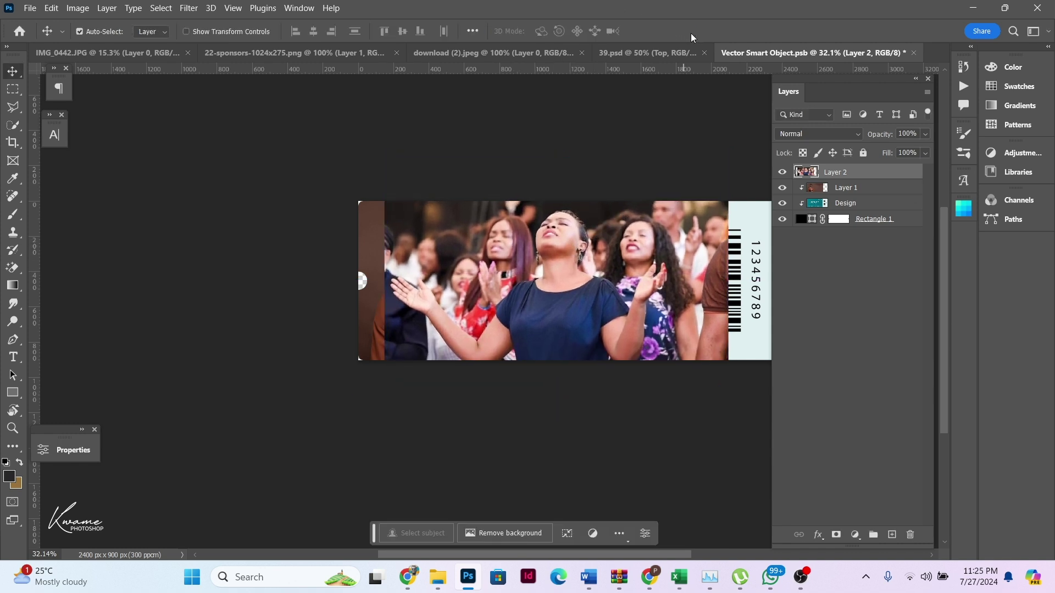
Step: Set the congregation photo layer (Layer 2) to Luminosity blending at 7% opacity
left_click(810, 134)
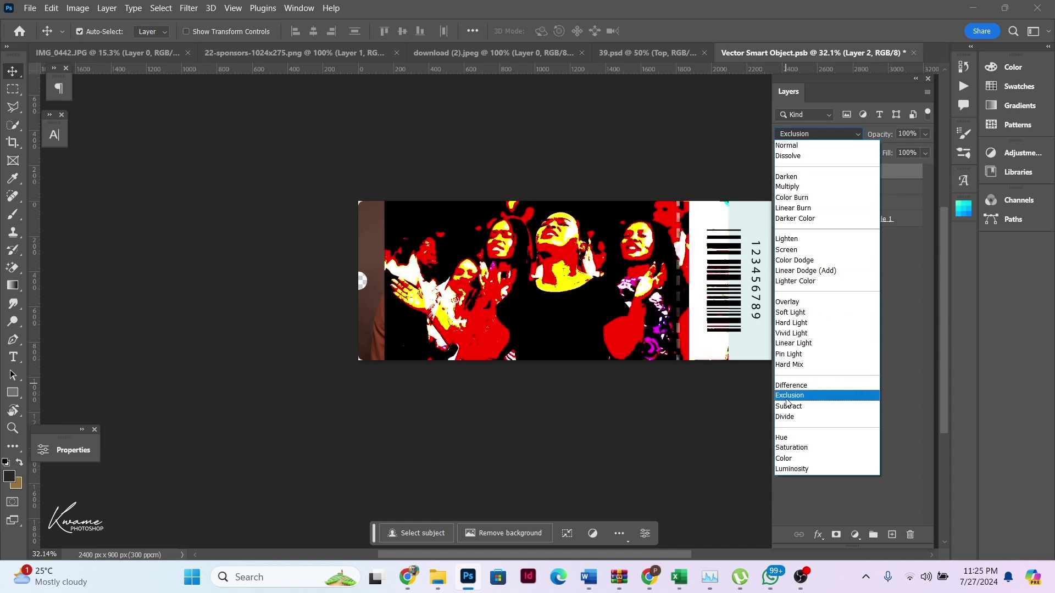
left_click(783, 470)
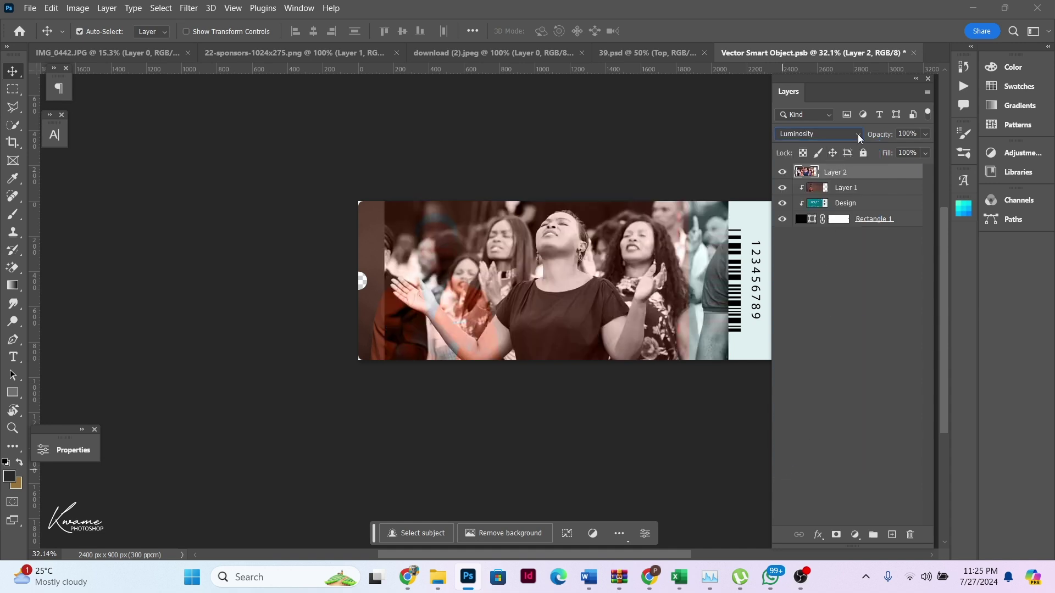
left_click_drag(878, 134, 816, 138)
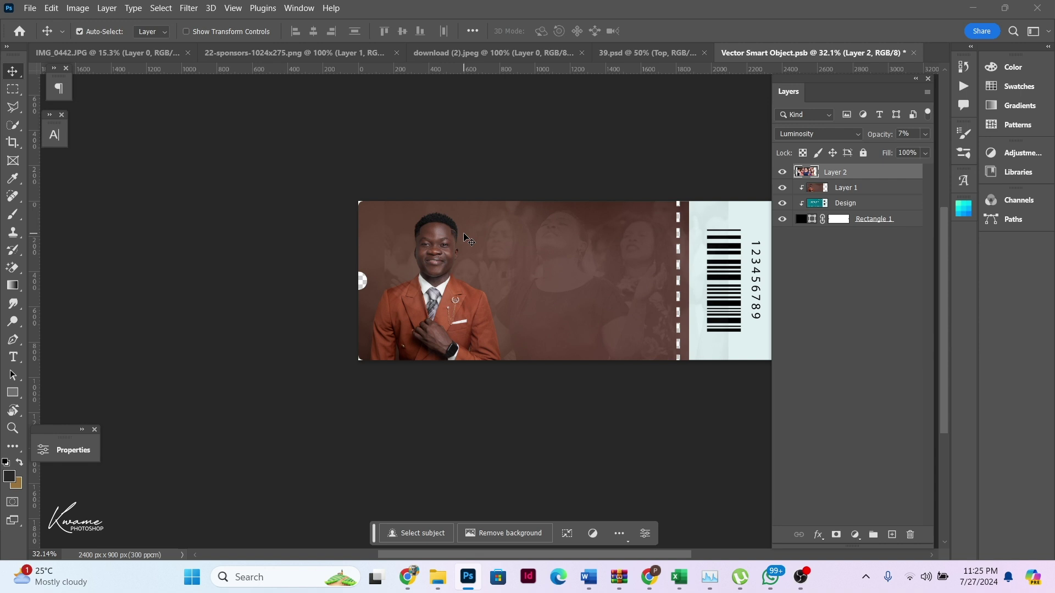
Step: Add a layer mask to Layer 2 and brush black over the portrait area with a soft 1000 px brush
left_click(836, 533)
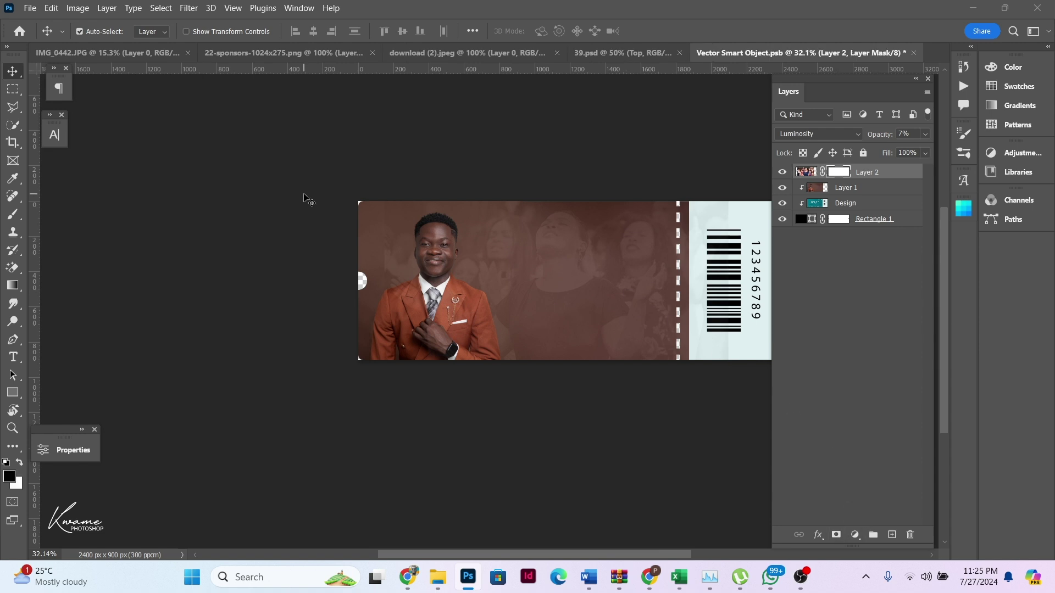
key("b")
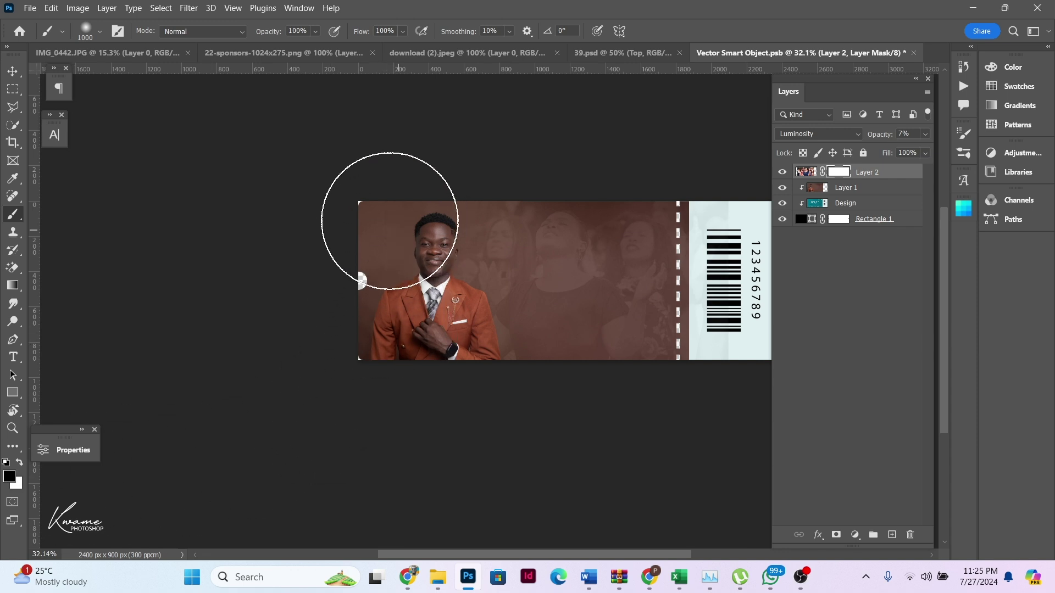
mouse_move(429, 412)
left_mouse_down()
mouse_move(306, 306)
mouse_move(346, 356)
left_mouse_up()
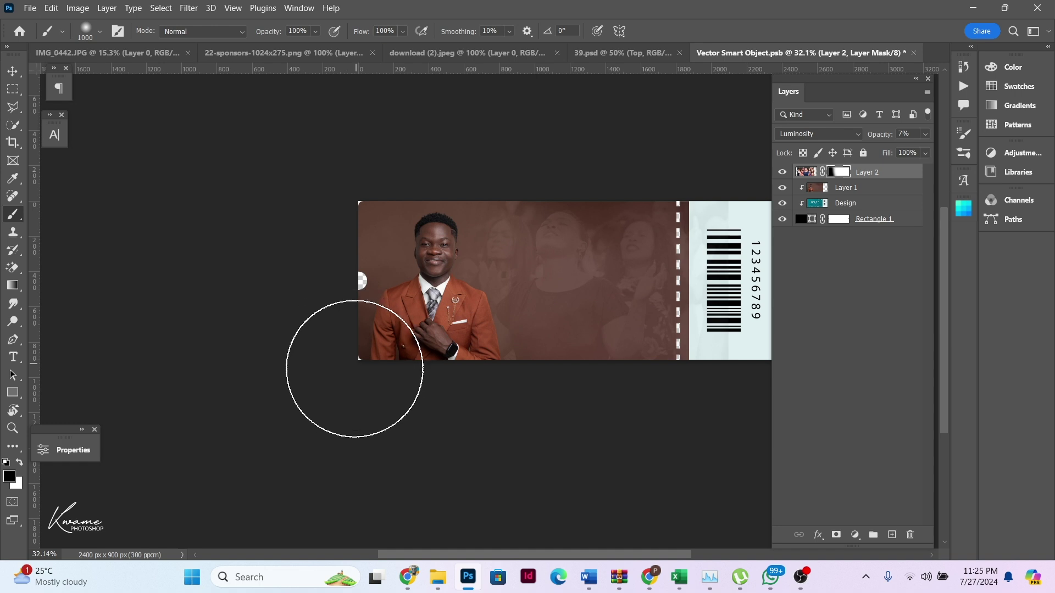
left_click(11, 73)
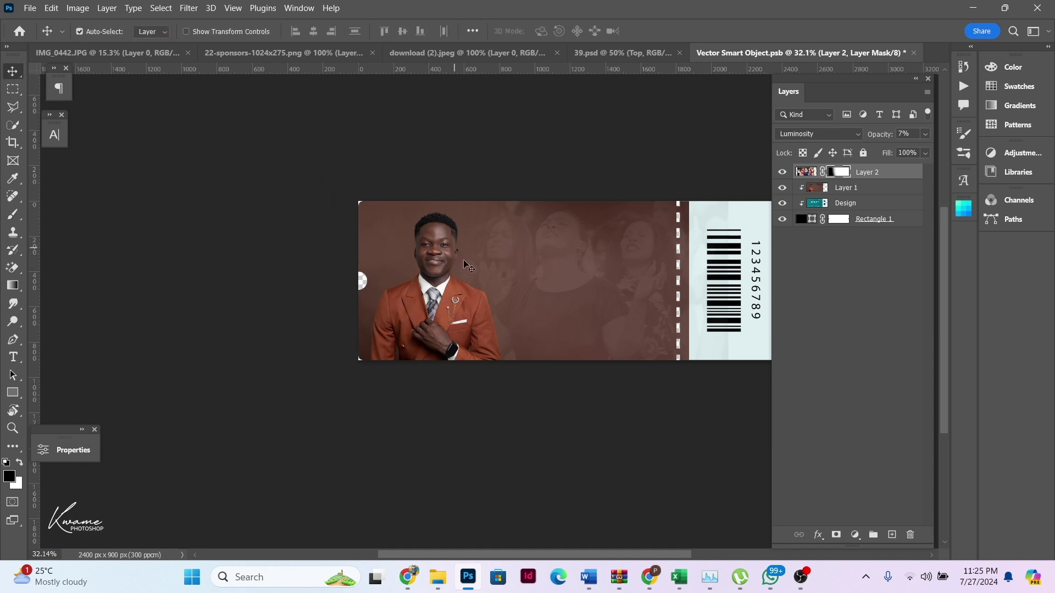
Step: Shift the faded congregation photo slightly right and up on the ticket
left_click_drag(542, 292, 572, 283)
mouse_move(577, 279)
left_mouse_down()
mouse_move(594, 270)
mouse_move(586, 278)
left_mouse_up()
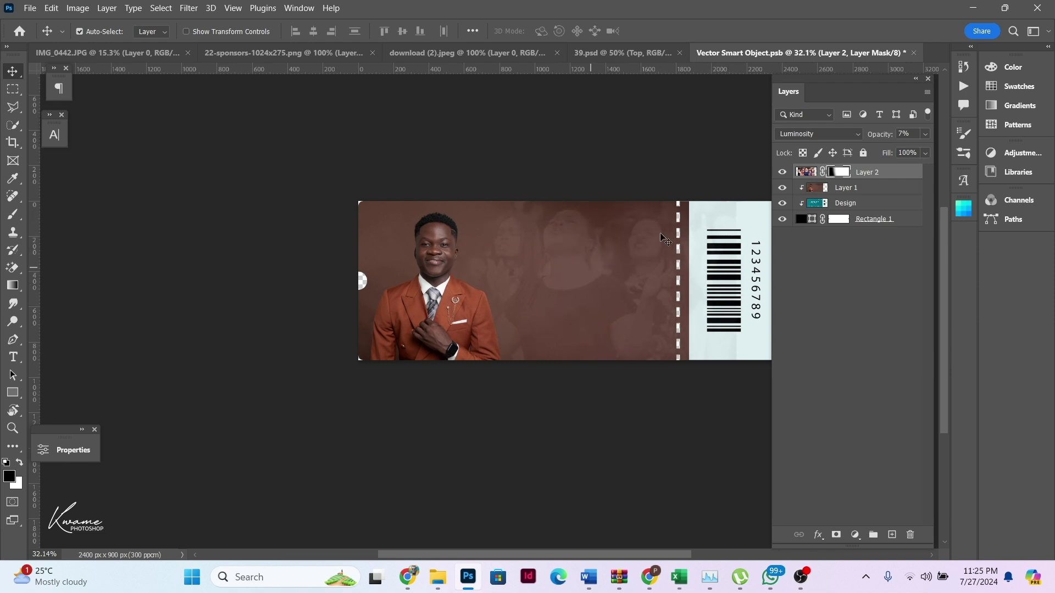
left_click(883, 177, "alt")
left_click(877, 176, "alt")
Step: Add a layer mask to Layer 1 and paint out its brown backdrop inside a full-height rectangular selection from the perforation line across the barcode
left_click(871, 189)
mouse_move(770, 576)
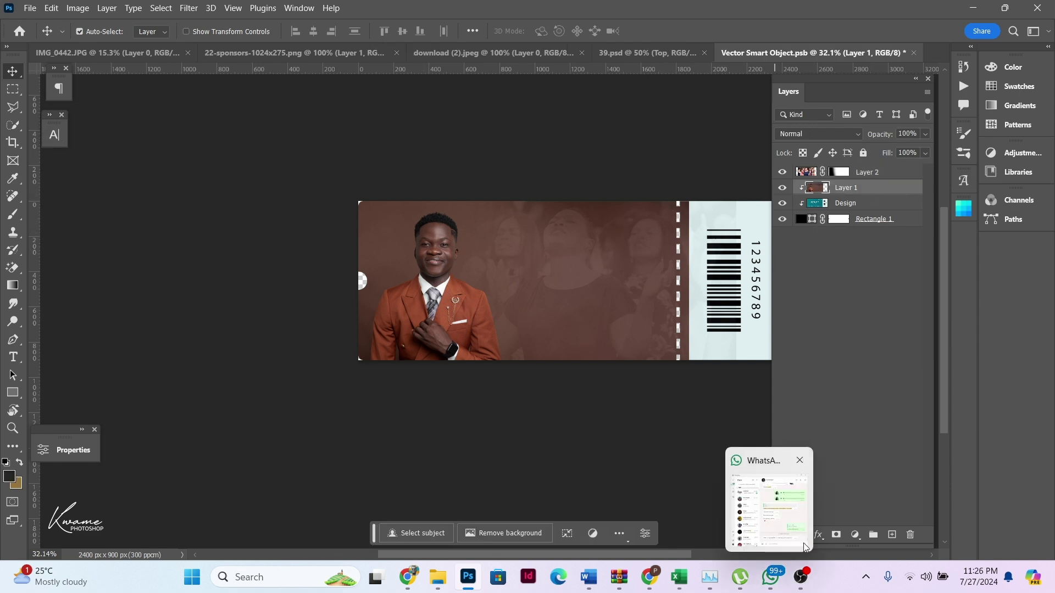
left_click(836, 535)
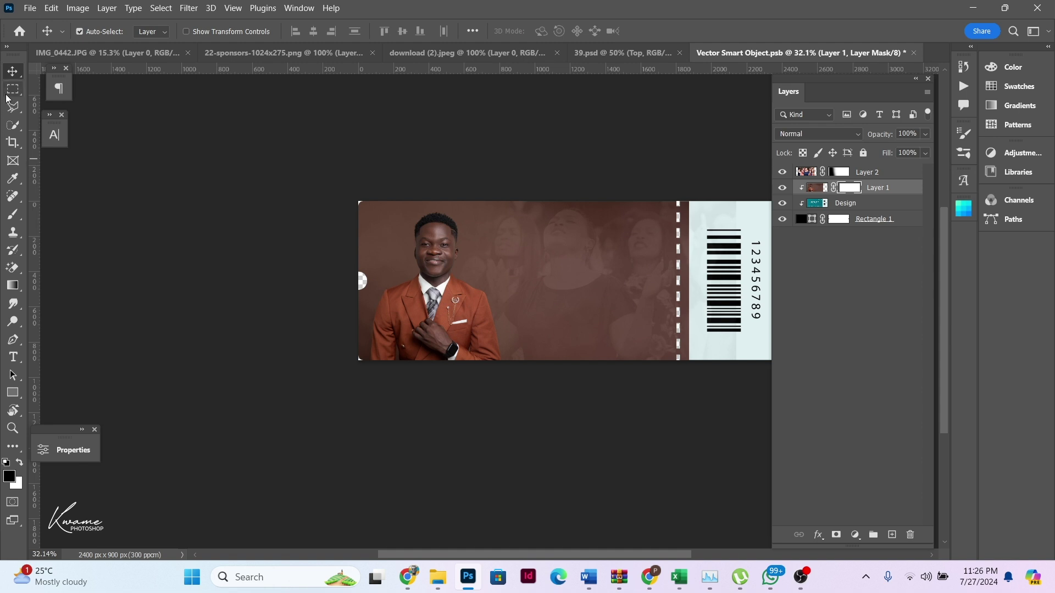
key("ctrl")
left_click(12, 89)
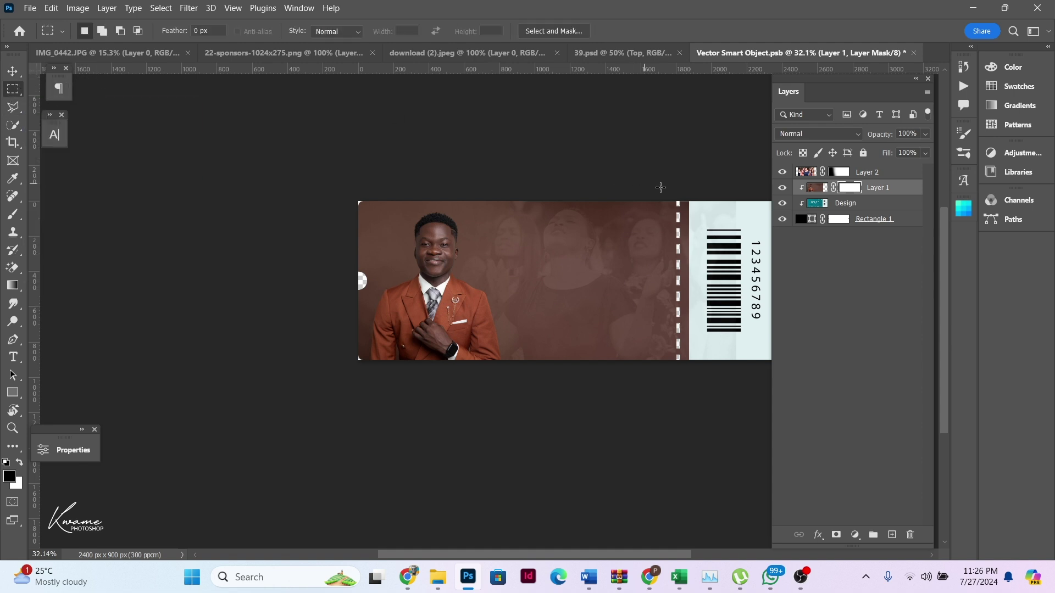
mouse_move(746, 190)
left_mouse_down()
mouse_move(679, 266)
mouse_move(670, 384)
mouse_move(678, 405)
left_mouse_up()
key("b")
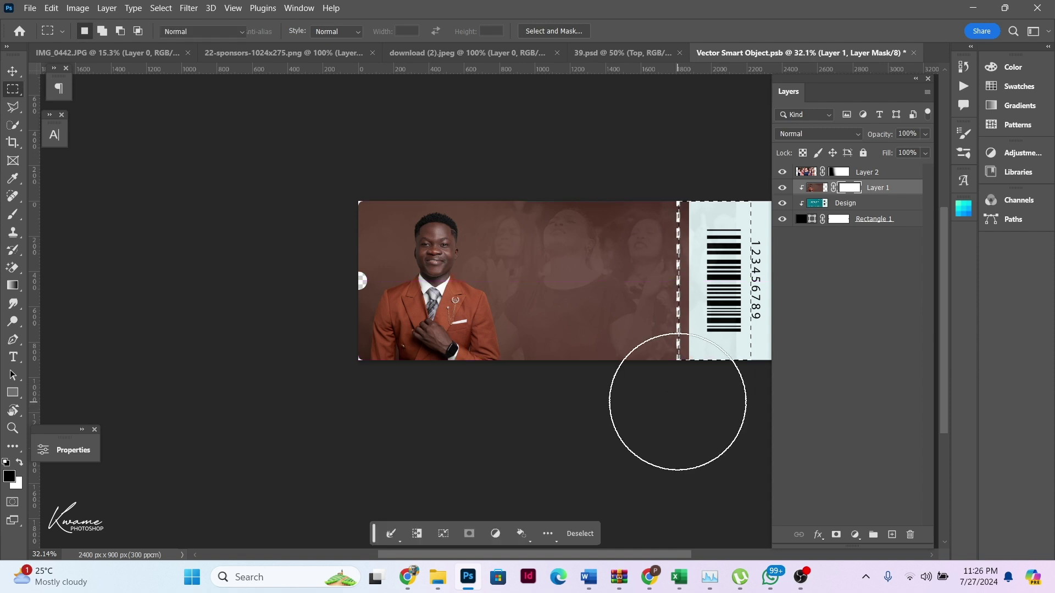
mouse_move(691, 348)
left_mouse_down()
mouse_move(713, 172)
mouse_move(739, 420)
mouse_move(724, 154)
mouse_move(759, 335)
mouse_move(727, 168)
left_mouse_up()
Step: Paint the same selected stub area black on Layer 2's mask to hide the congregation photo there, and deselect
left_click(840, 172)
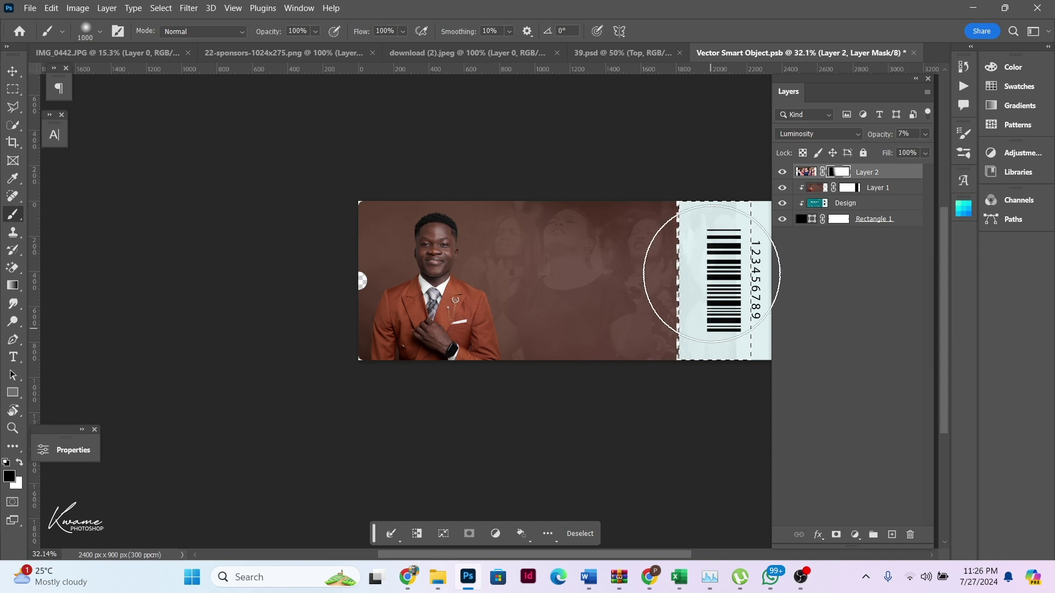
left_click_drag(712, 289, 701, 399)
key("ctrl+d")
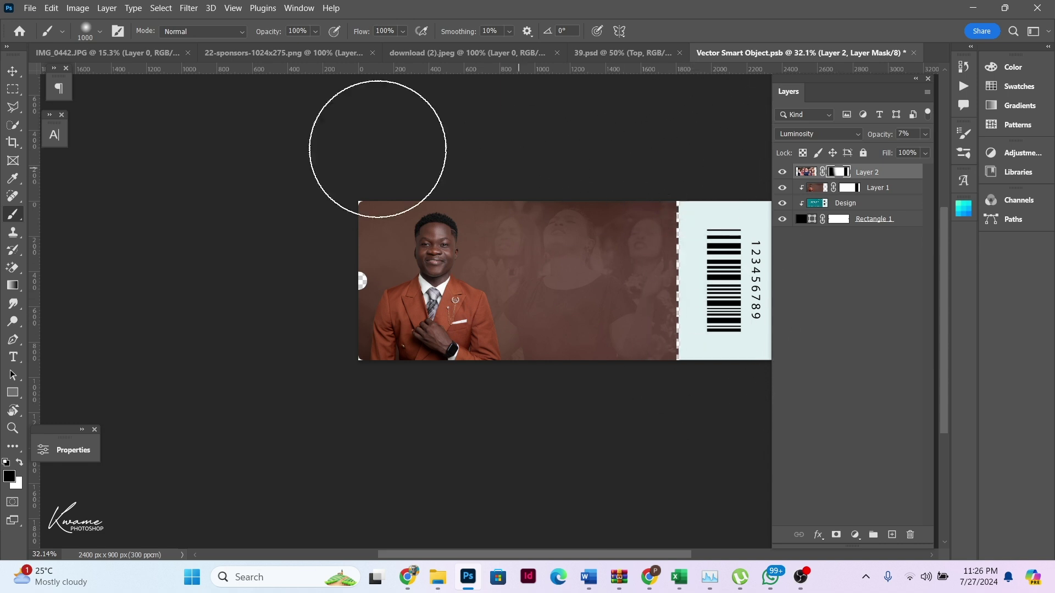
key("v")
scroll(714, 346, "up", 5)
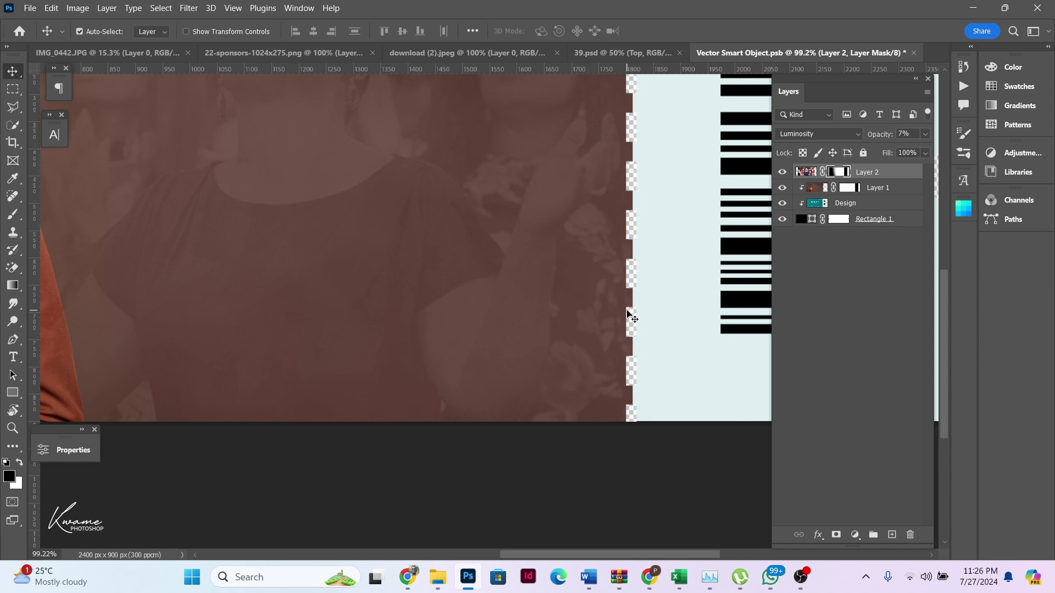
scroll(629, 316, "down", 4)
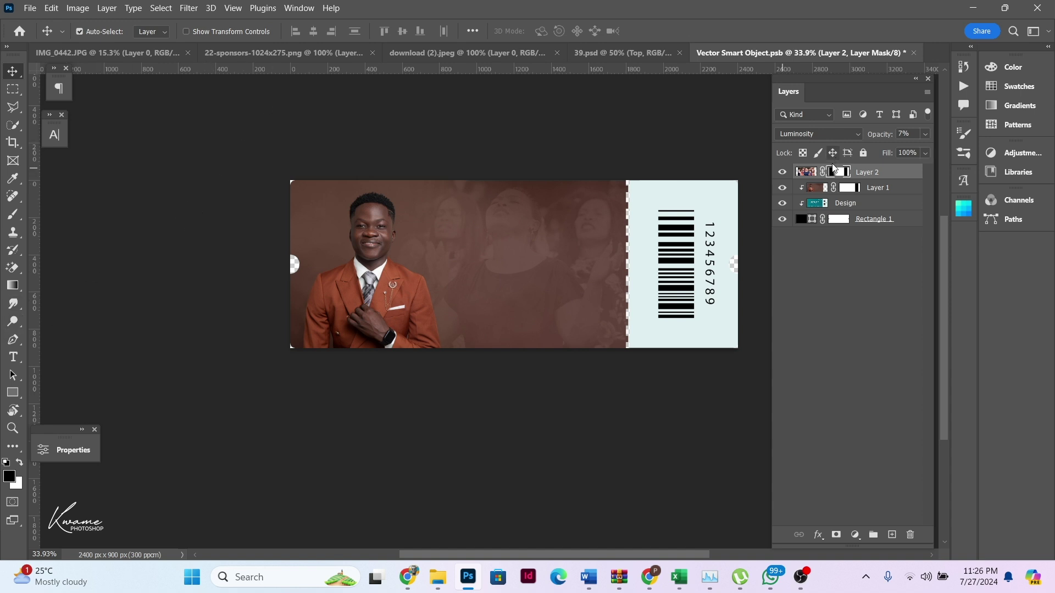
Step: Group all four layers from Layer 2 down to Rectangle 1 and name the group Background
left_click(896, 220, "shift")
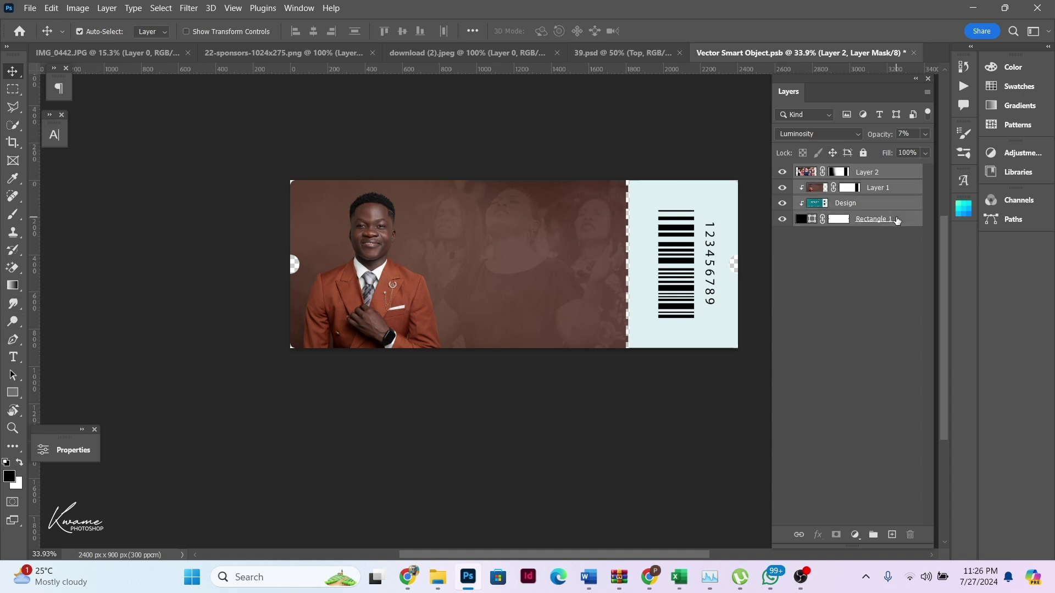
key("ctrl+g")
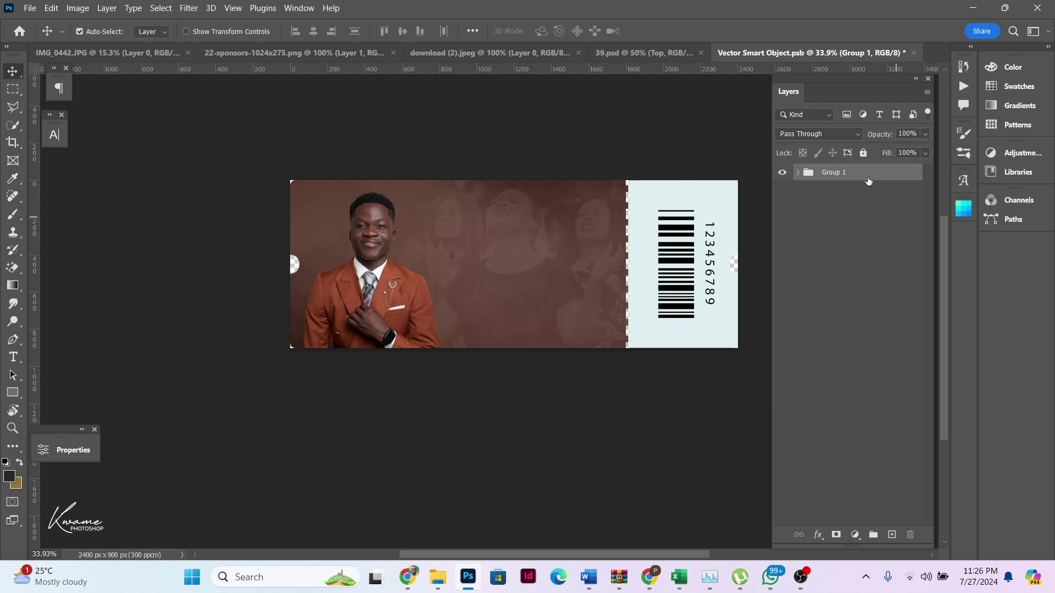
double_click(833, 172)
type("Background")
key("Return")
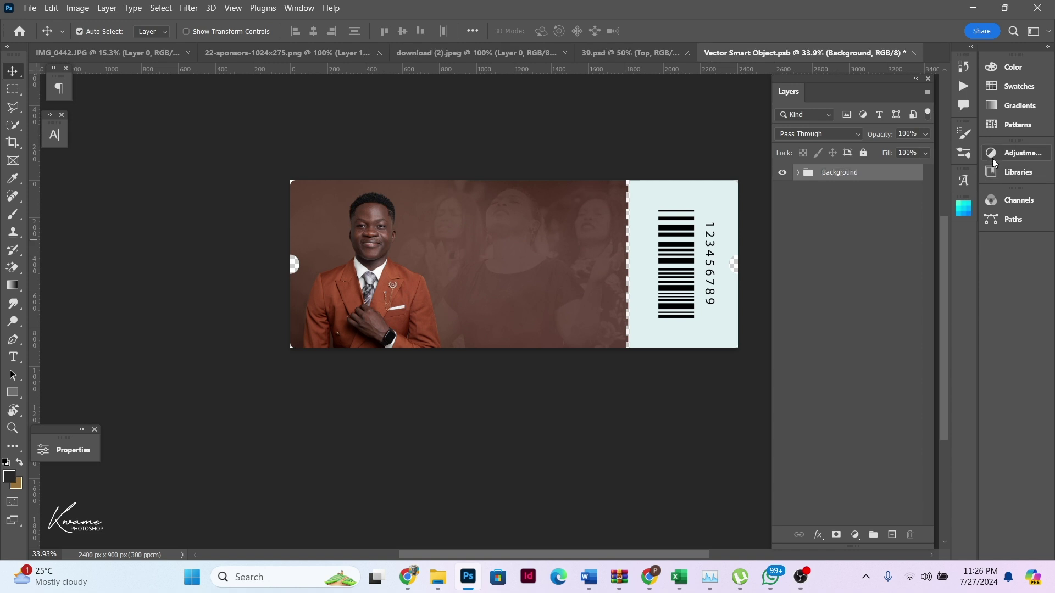
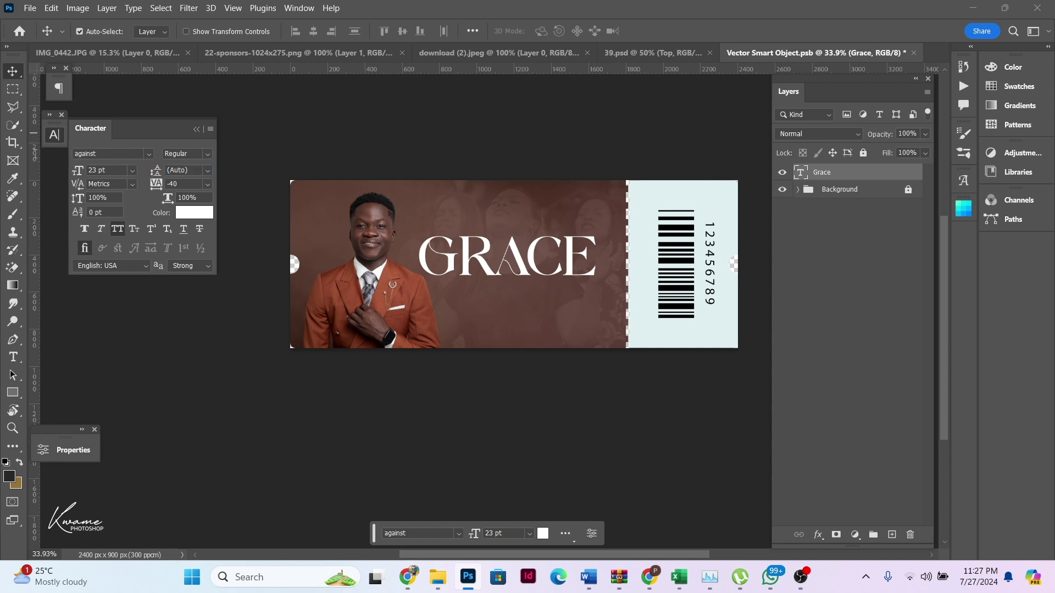
Step: Move the GRACE title slightly up and right, into the upper half of the brown area beside the portrait
left_click(130, 157)
left_click(485, 269)
left_click_drag(496, 271, 503, 261)
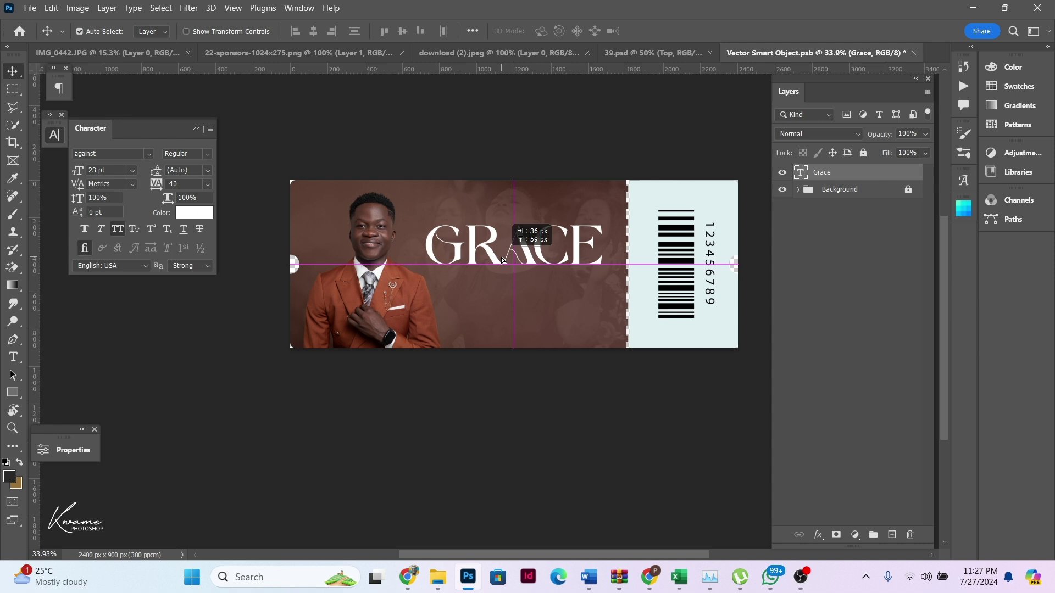
left_click_drag(503, 261, 514, 254)
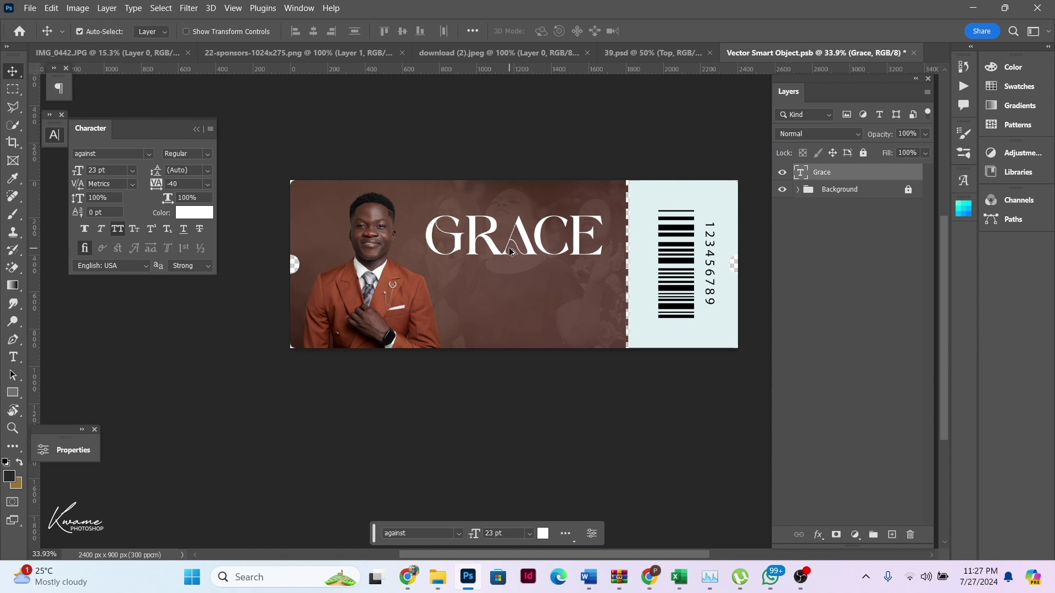
Step: Duplicate the GRACE title directly below itself and replace the copy's text with EXPERIENCE
left_click_drag(511, 252, 508, 300, "alt")
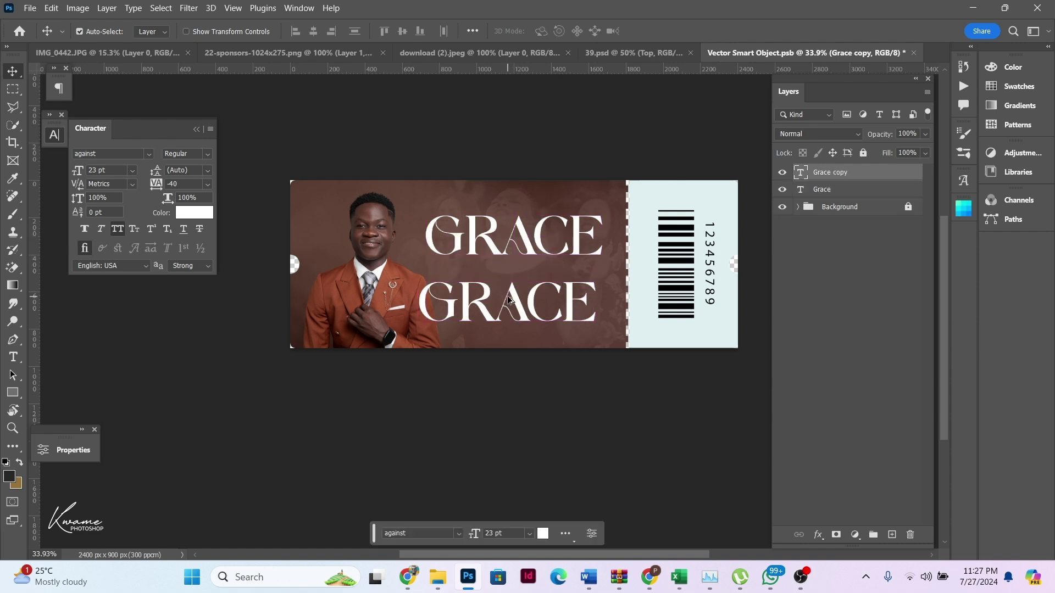
double_click(509, 300)
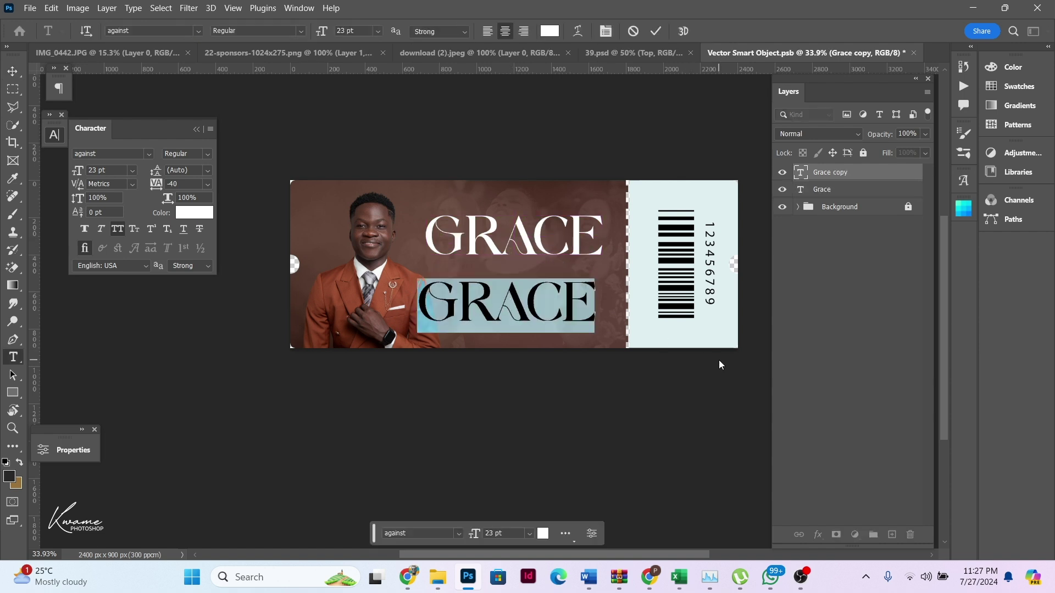
type("E")
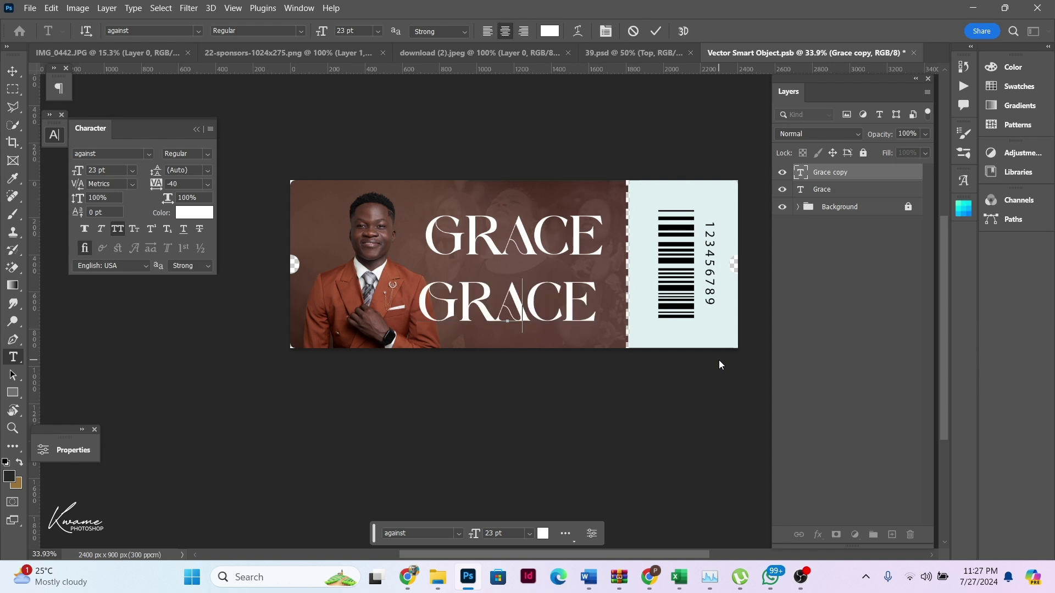
type("X")
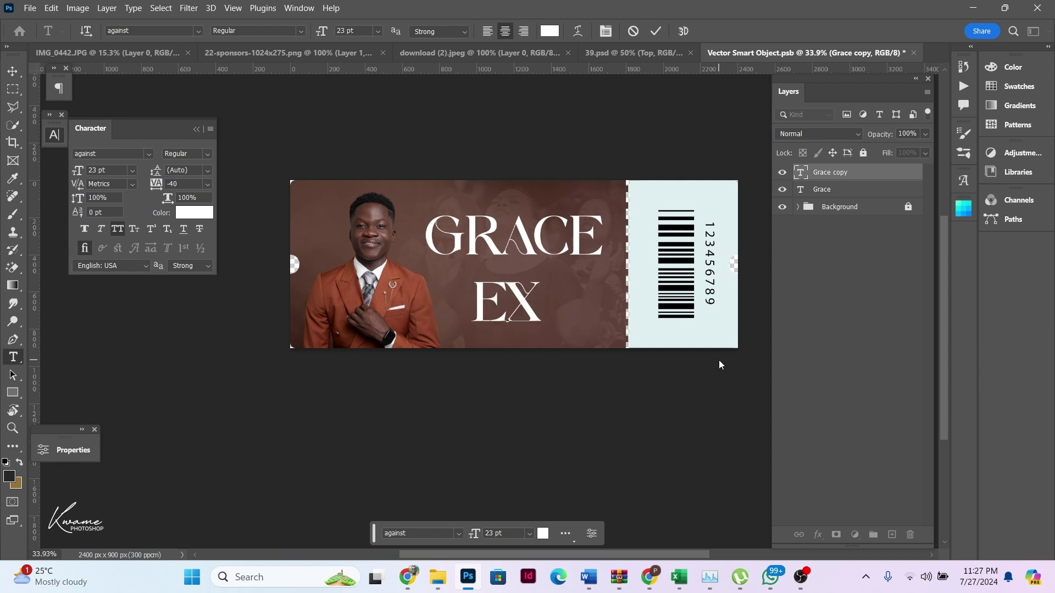
type("PERI")
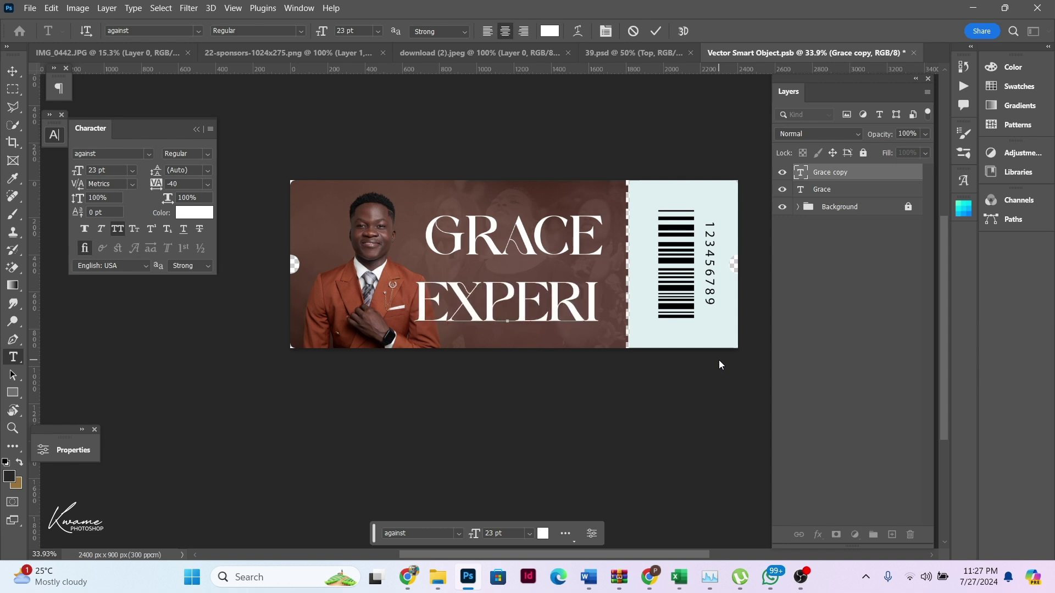
type("ENCE")
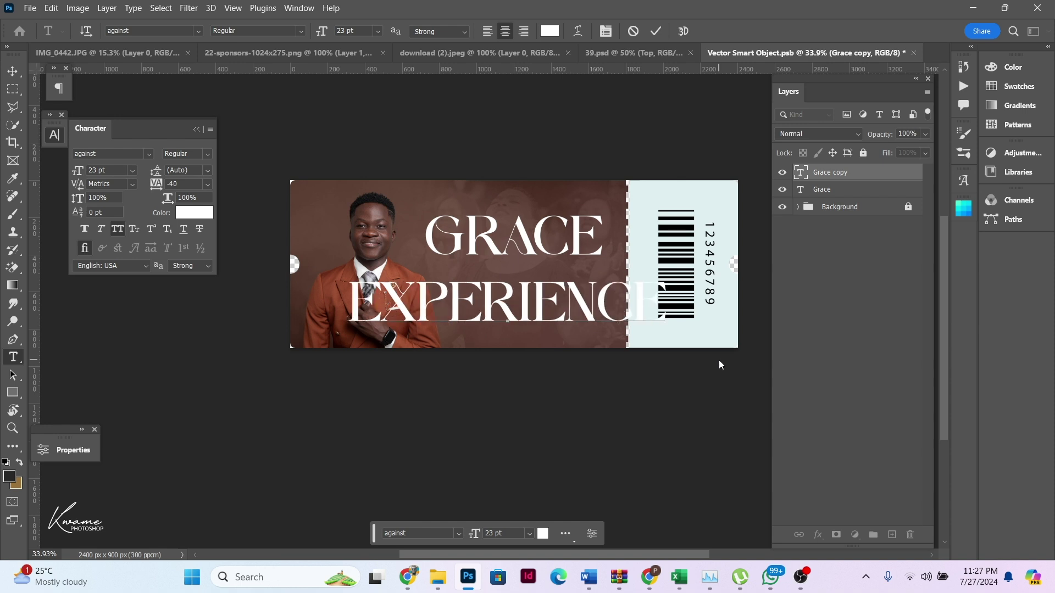
Step: Turn off All Caps for the Experience text and set its size to 16 pt
key("ctrl+a")
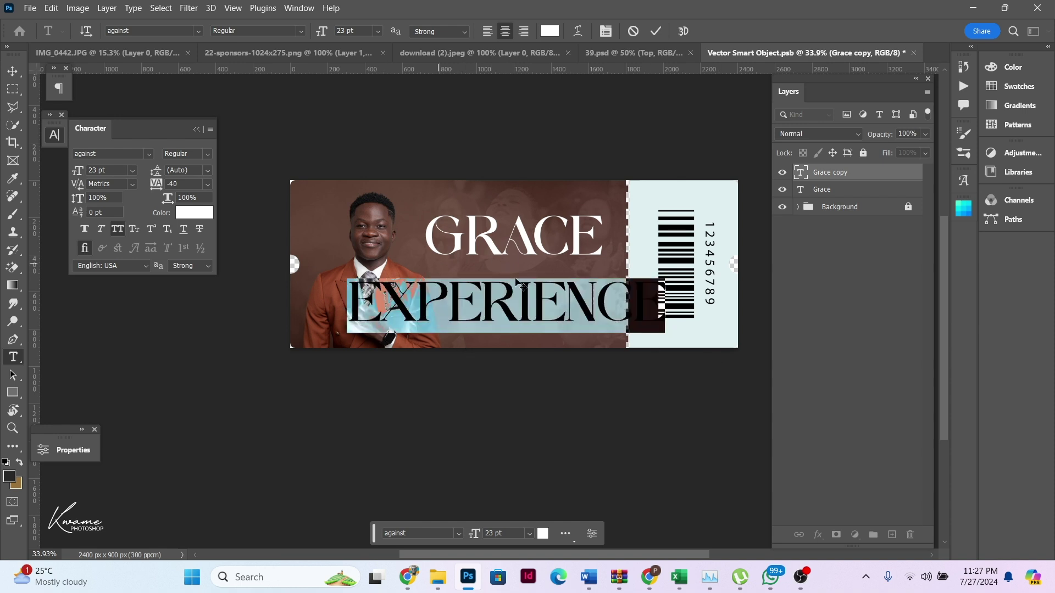
left_click(120, 227)
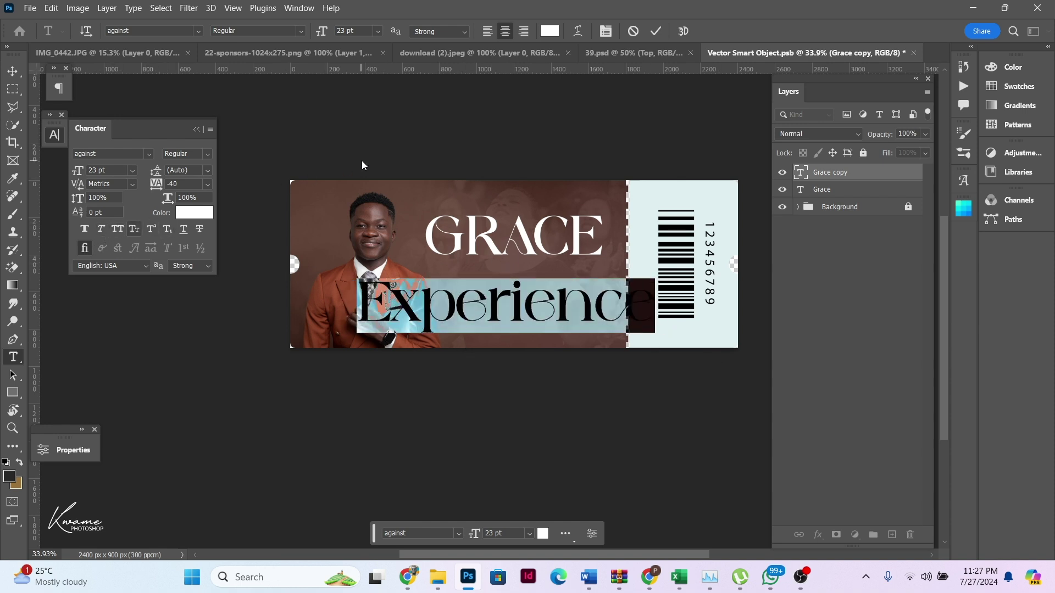
left_click_drag(318, 32, 322, 35)
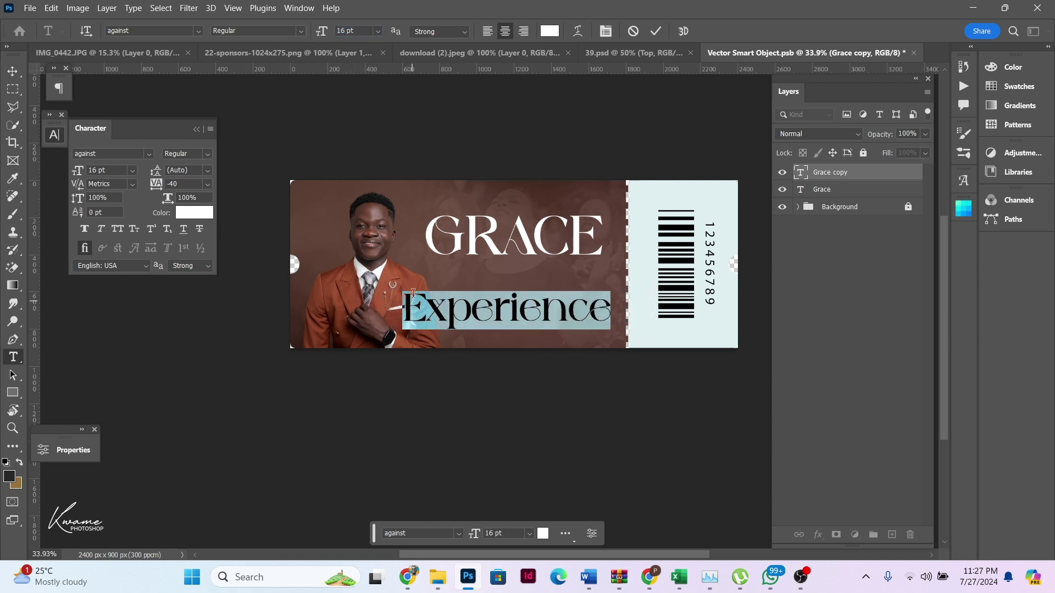
left_click(12, 72)
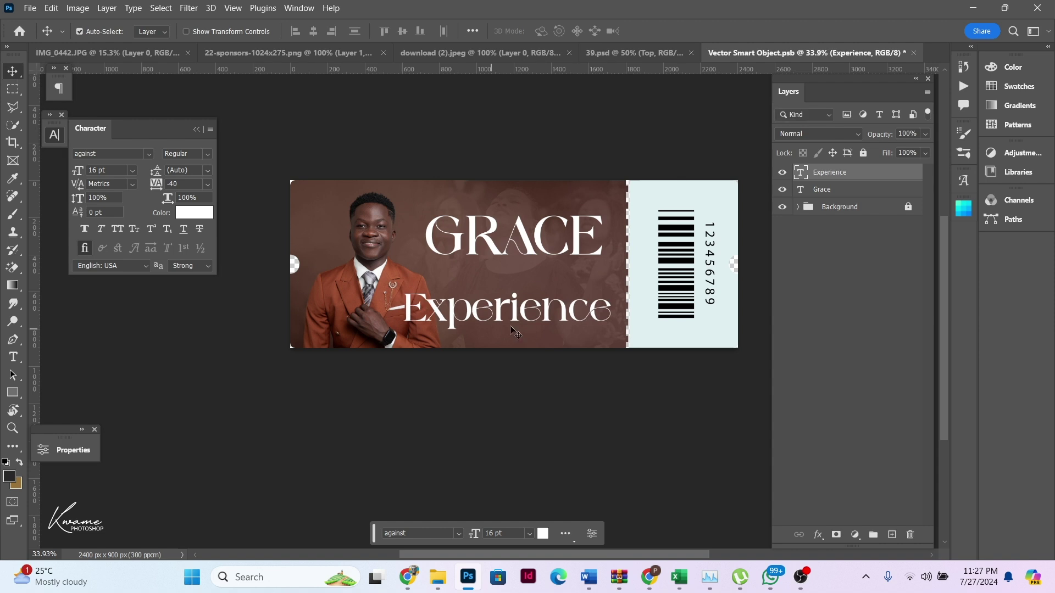
Step: Move the Experience text directly under GRACE with left edges aligned and scale it to about 86.5% to match GRACE's width
left_click_drag(516, 317, 533, 294)
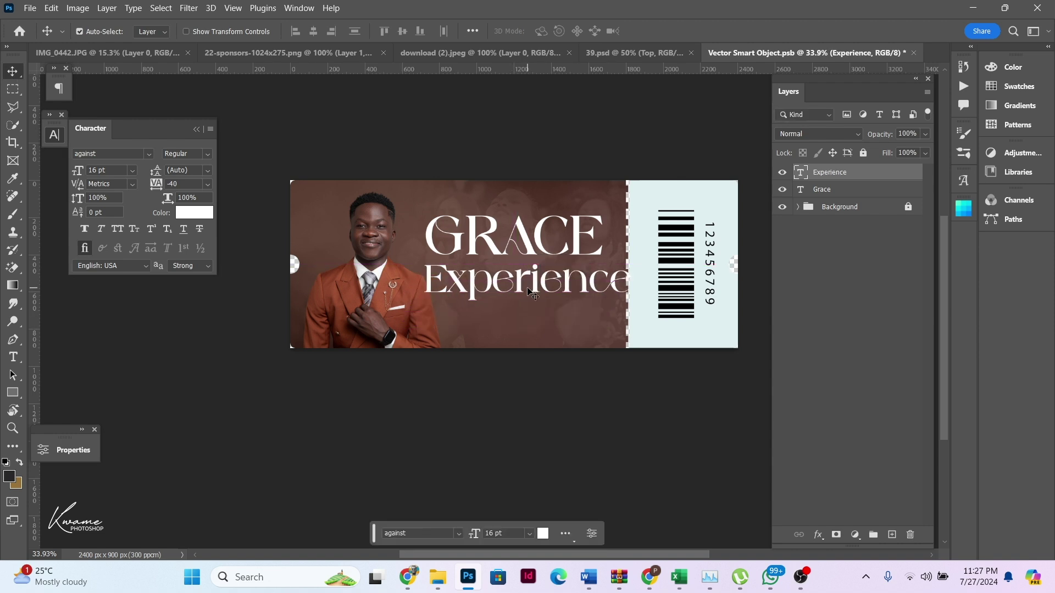
key("ctrl+t")
left_click_drag(629, 259, 608, 266)
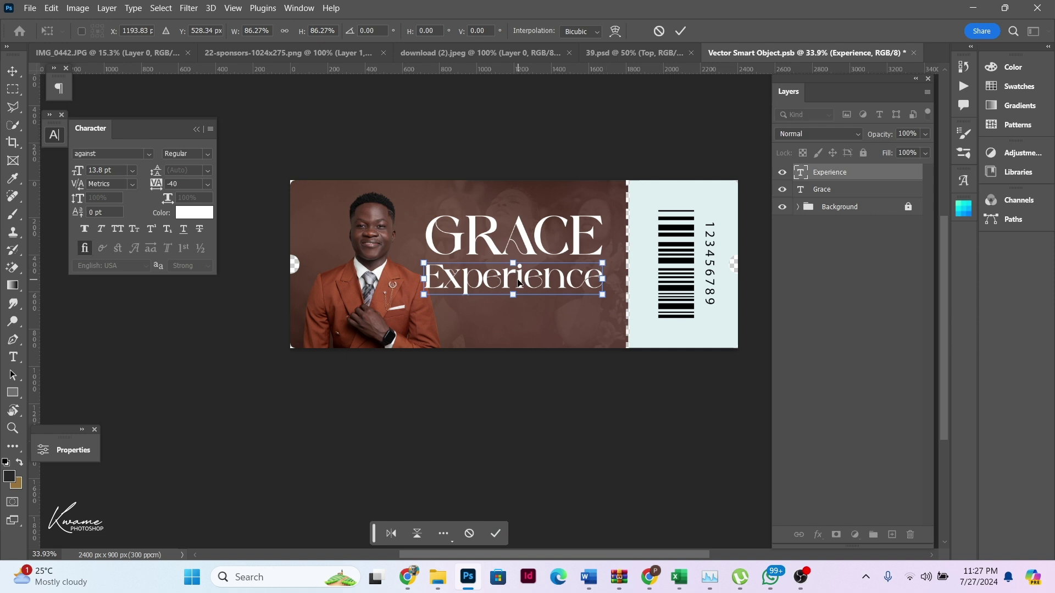
left_click_drag(424, 295, 423, 295)
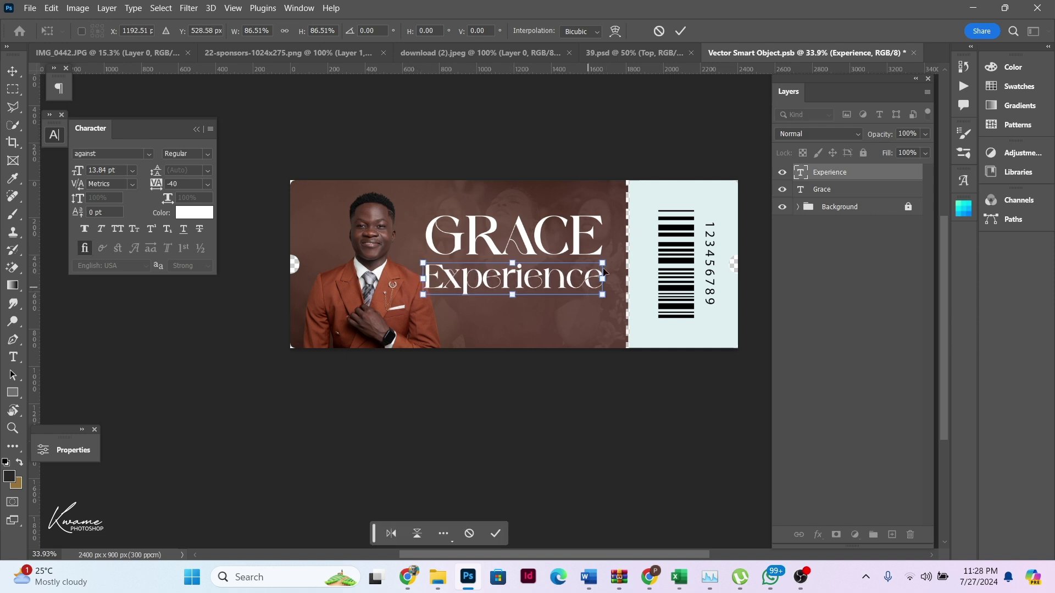
key("Return")
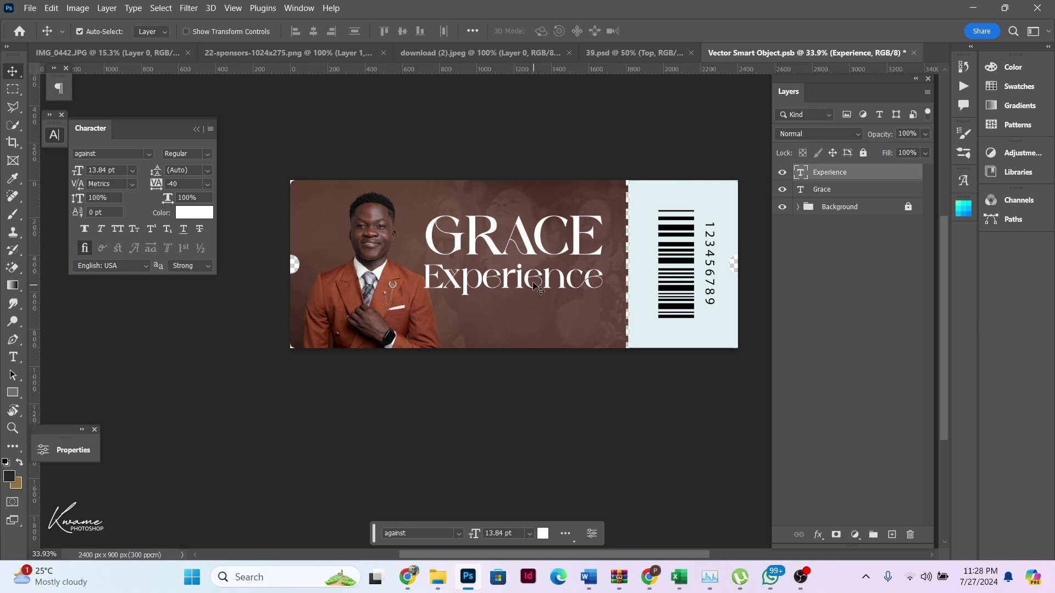
Step: Nudge the Experience text up slightly to tighten the gap below GRACE
key("Up")
key("Up")
key("Up")
key("Up")
key("Up")
key("Up")
key("Up")
key("Up")
key("Up")
key("Up")
key("Up")
key("Up")
key("Up")
key("Up")
key("Up")
key("Up")
key("Up")
key("Up")
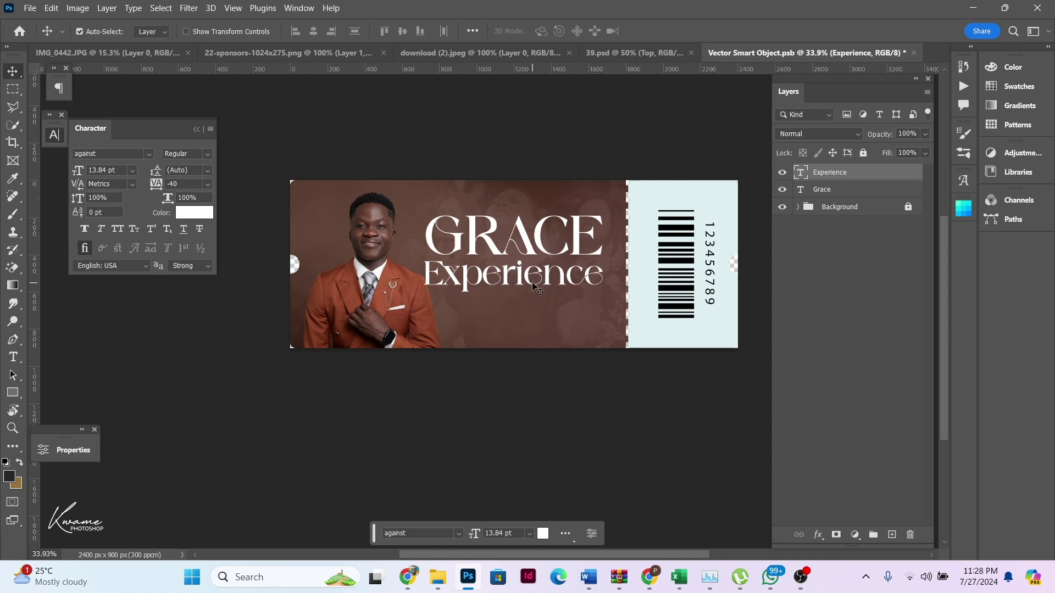
Step: Draw a wide, shallow paragraph text box beneath the Experience text, starting near its left edge
scroll(538, 284, "down", 1)
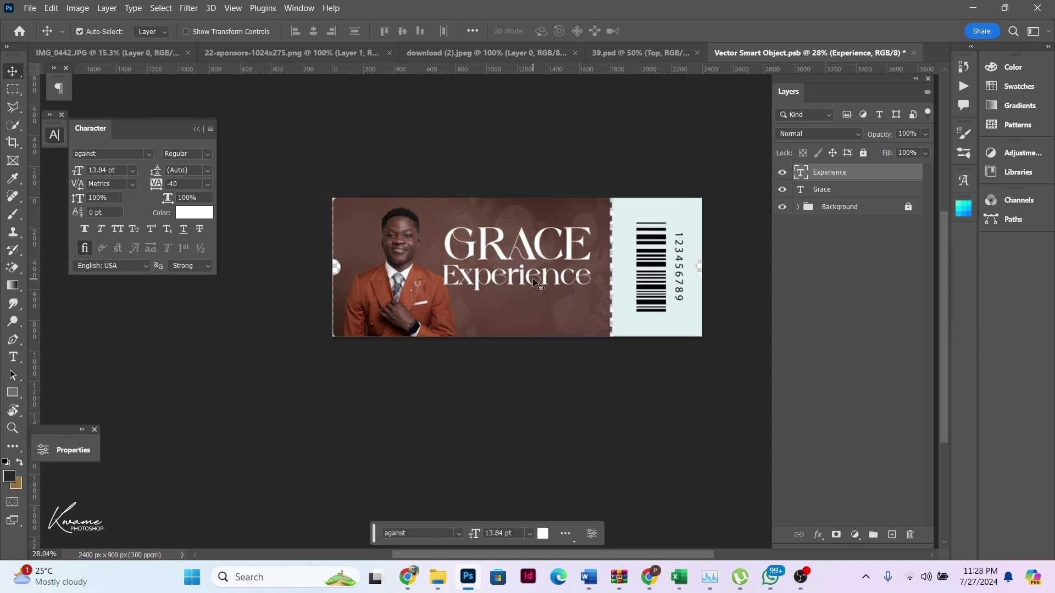
scroll(541, 294, "up", 4)
scroll(550, 305, "up", 1)
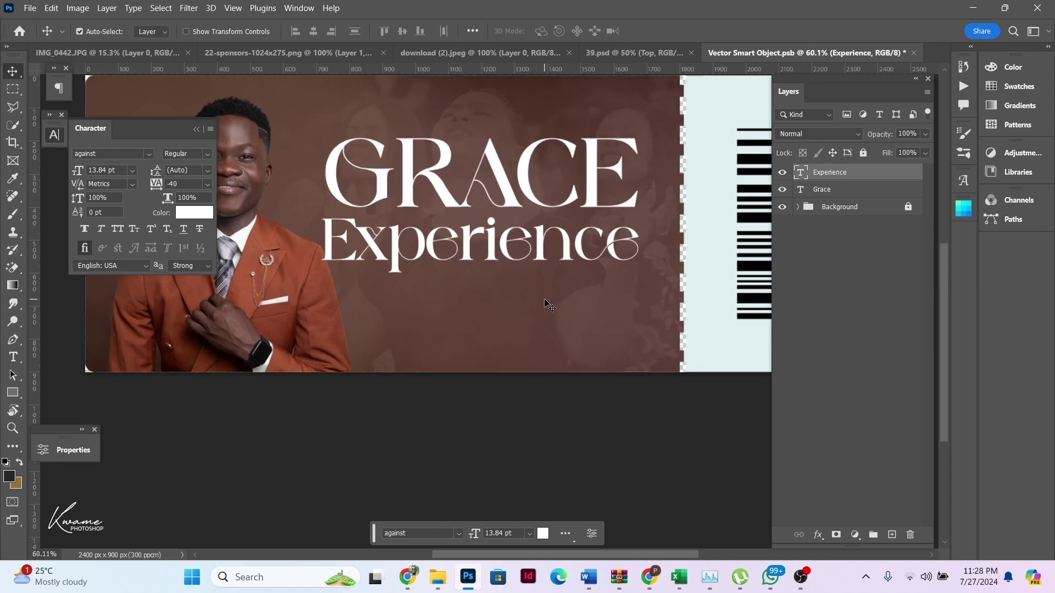
scroll(550, 305, "down", 2)
left_click_drag(550, 305, 553, 379)
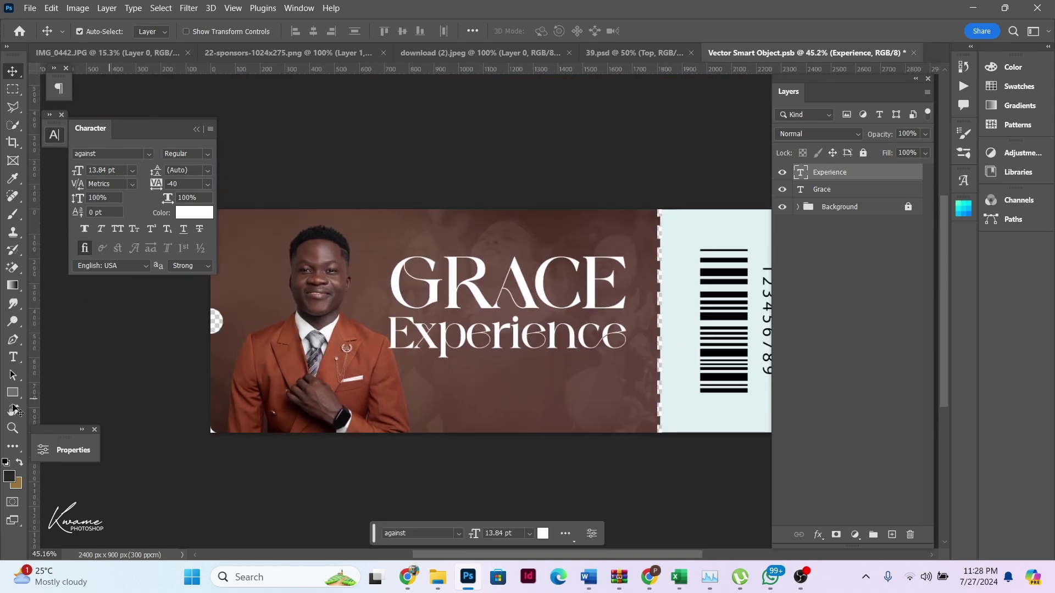
scroll(434, 421, "up", 1)
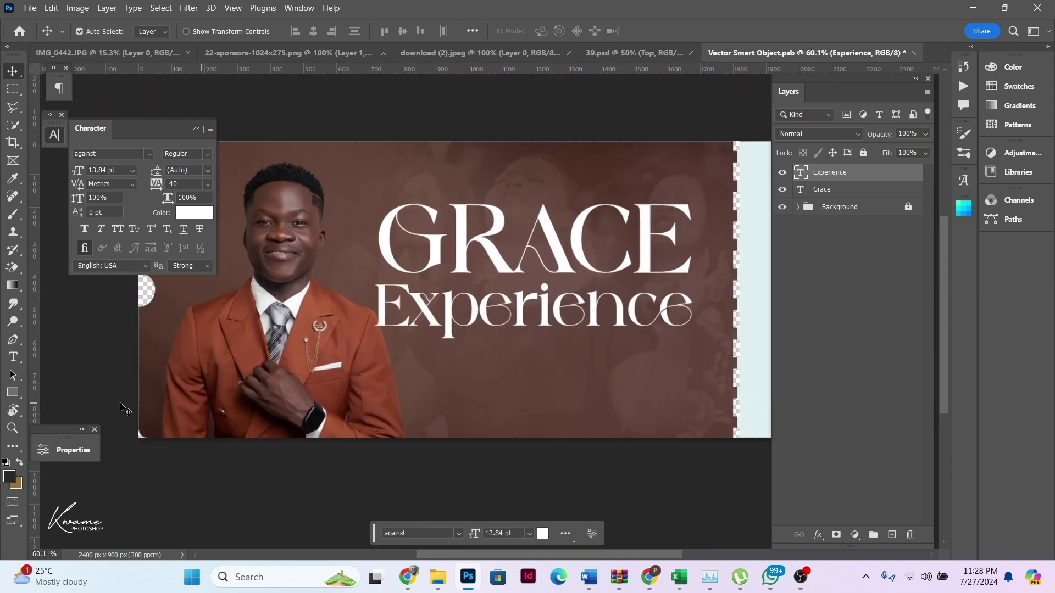
left_click(14, 357)
scroll(624, 349, "up", 1)
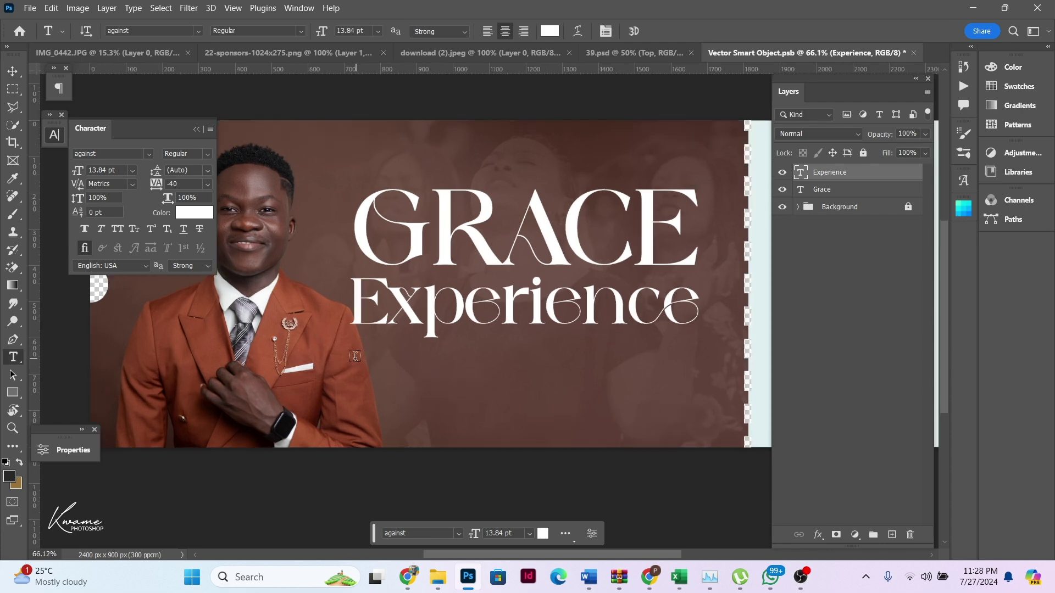
left_click_drag(355, 358, 561, 396)
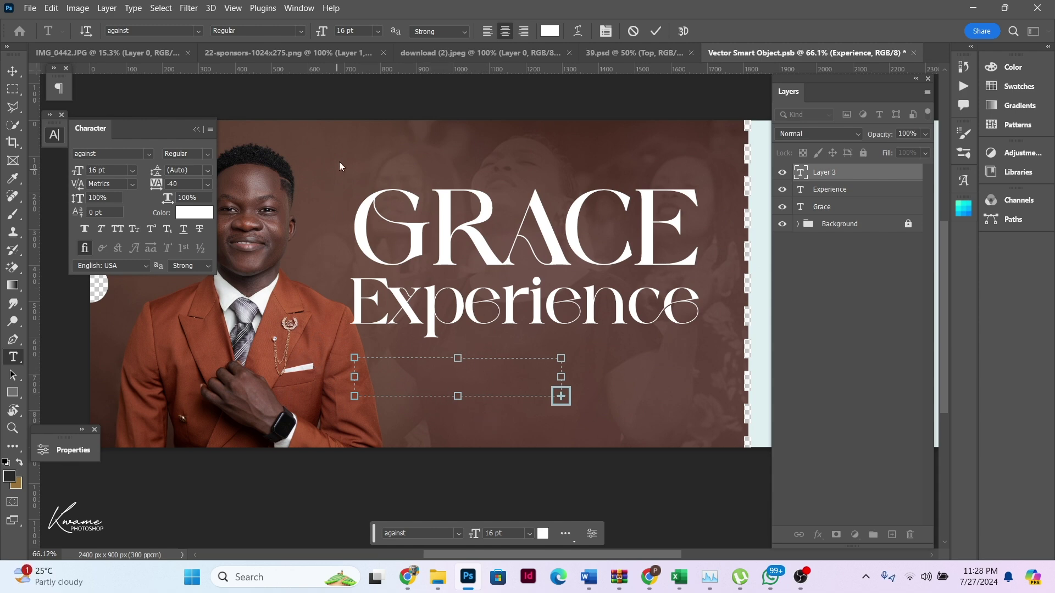
Step: Set the placeholder paragraph's font to Gotham Book at 2 pt
left_click(171, 32)
type("gol")
key("BackSpace")
type("tha")
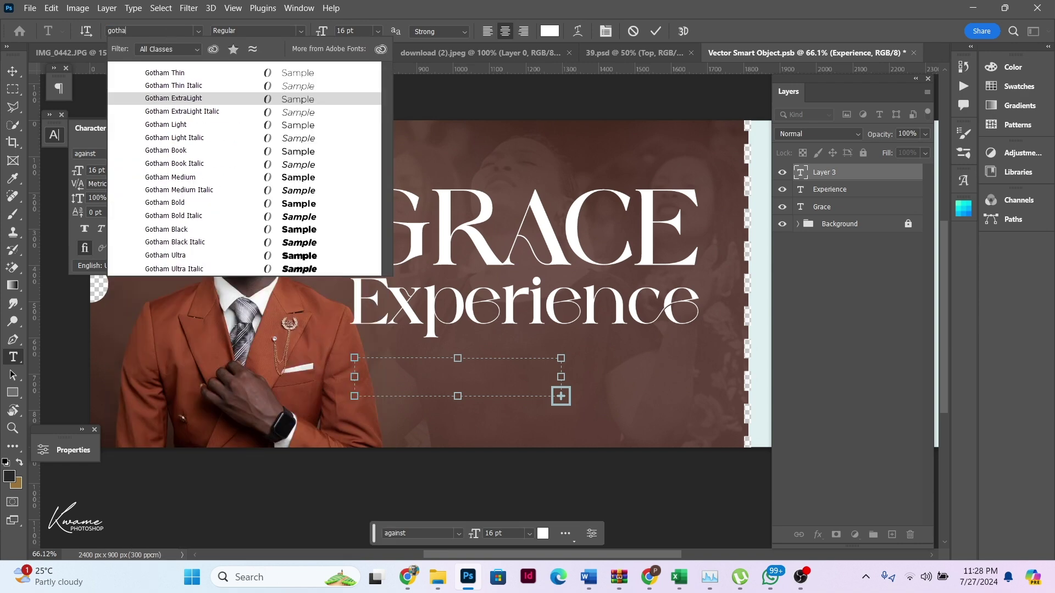
type("m")
left_click(278, 178)
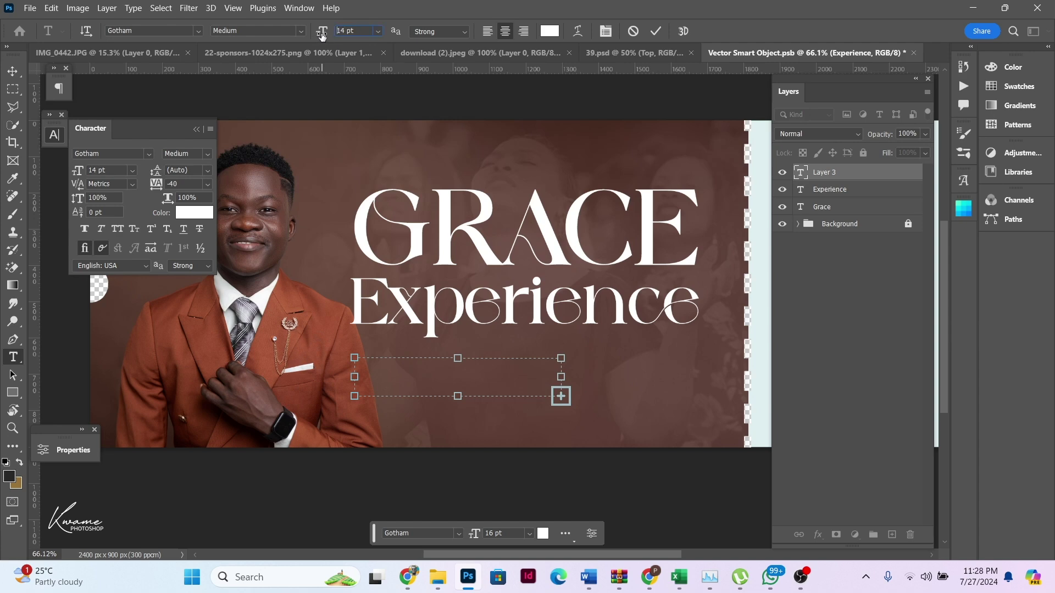
left_click_drag(323, 33, 310, 36)
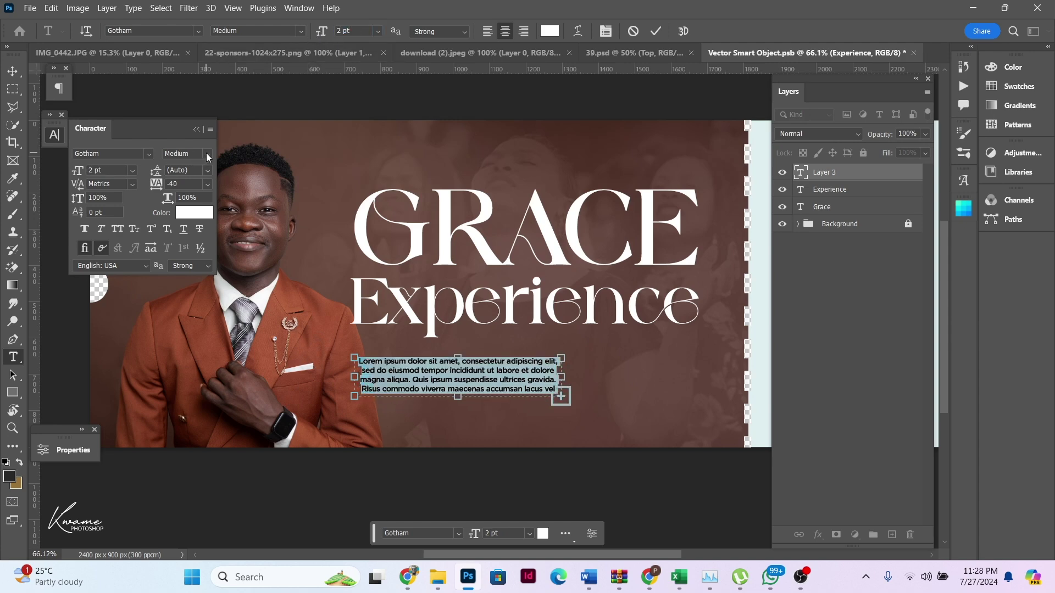
left_click(207, 154)
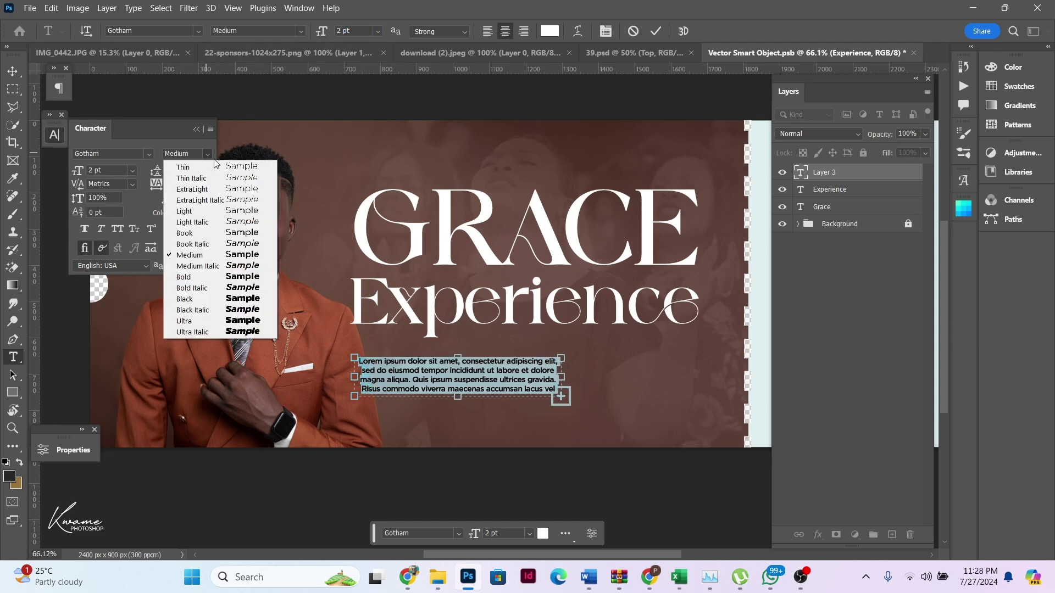
left_click(226, 233)
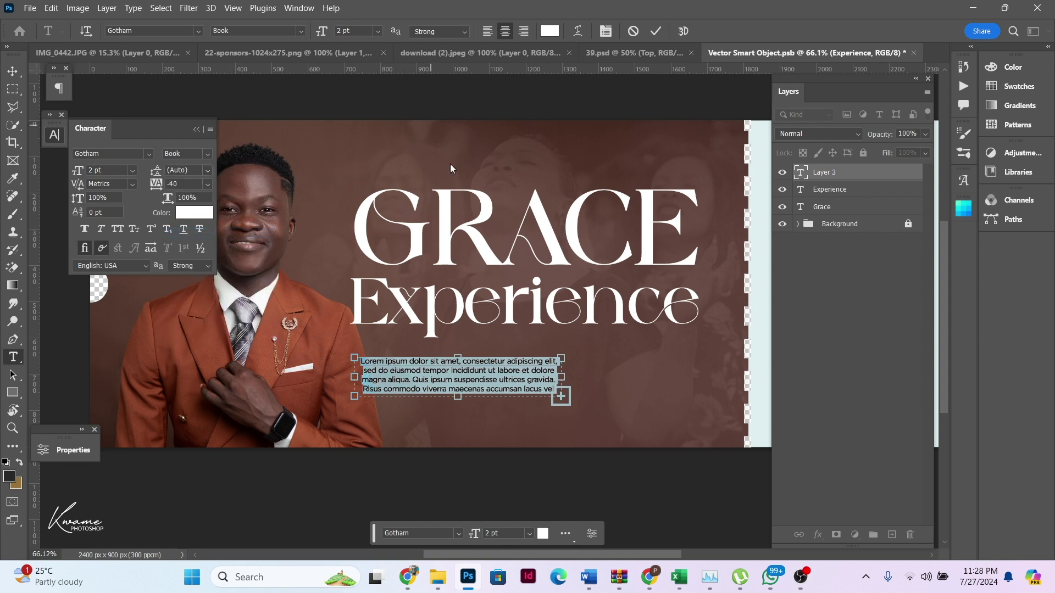
Step: Shorten the placeholder paragraph so it ends with "Quis ipsum suspendisse facilisis." and left-align the whole text
left_click_drag(499, 378, 573, 407)
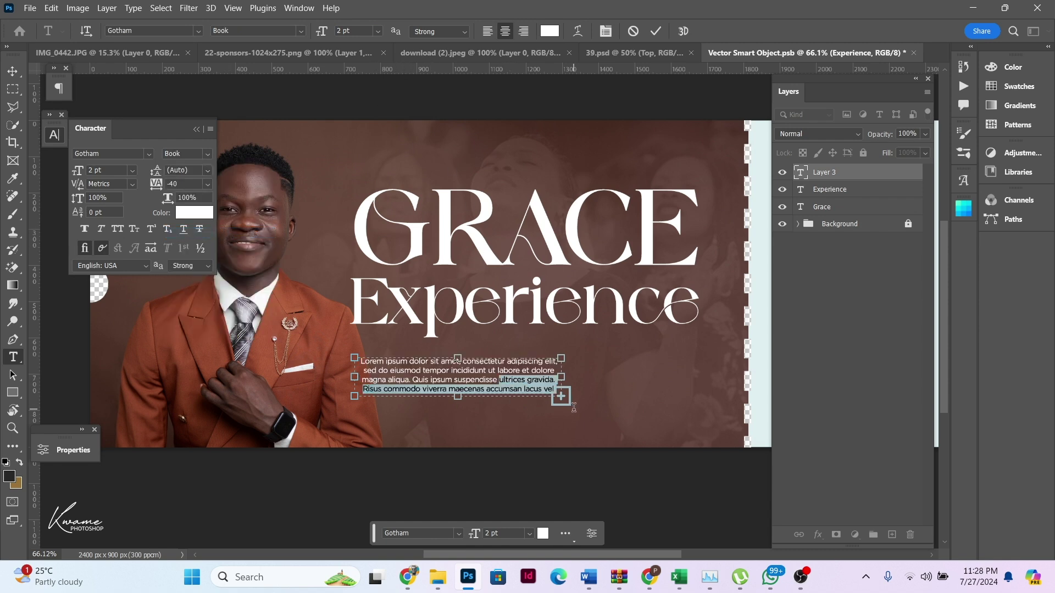
type("facilisis.")
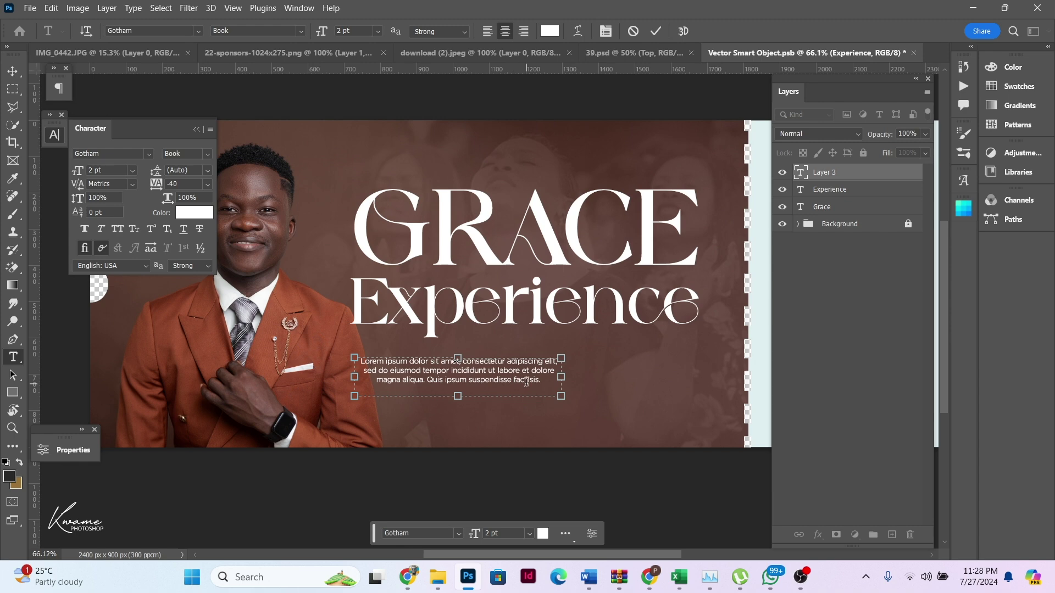
key("ctrl+a")
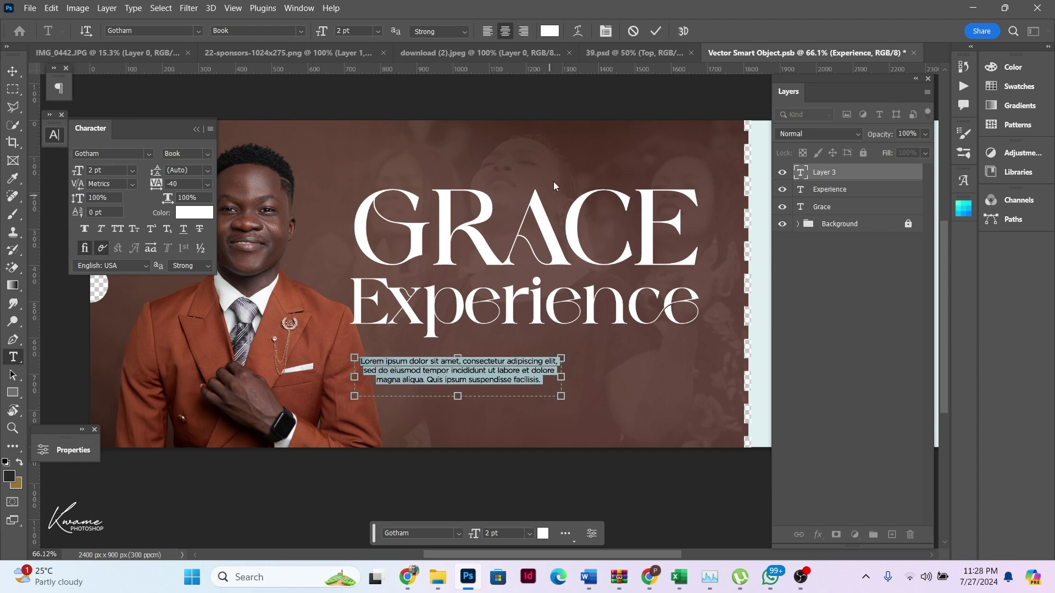
left_click(486, 31)
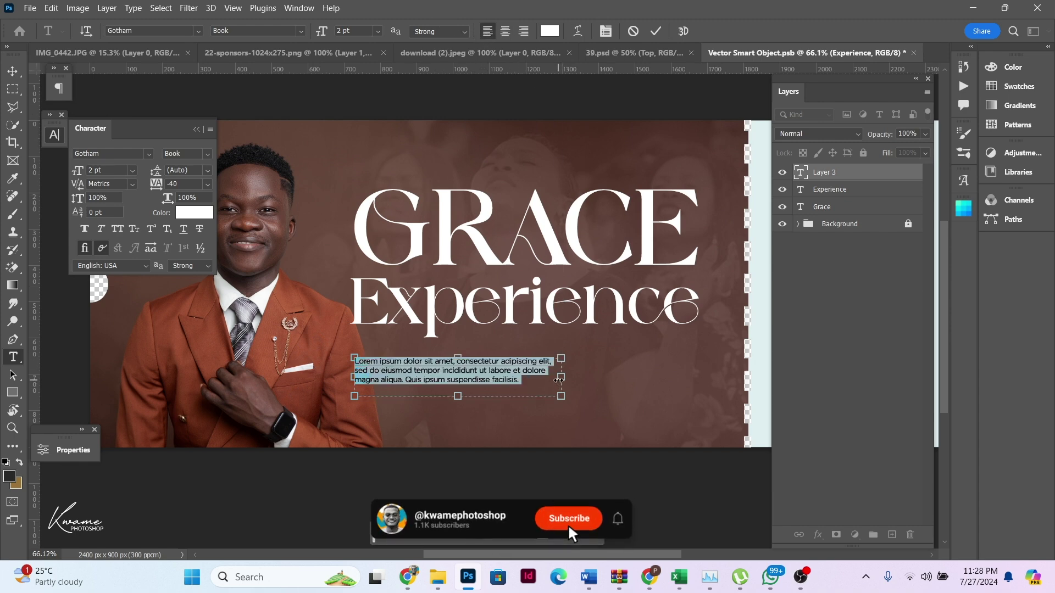
Step: Narrow the paragraph's text box slightly and move the paragraph up and right, closer beneath Experience
left_click_drag(561, 377, 545, 373)
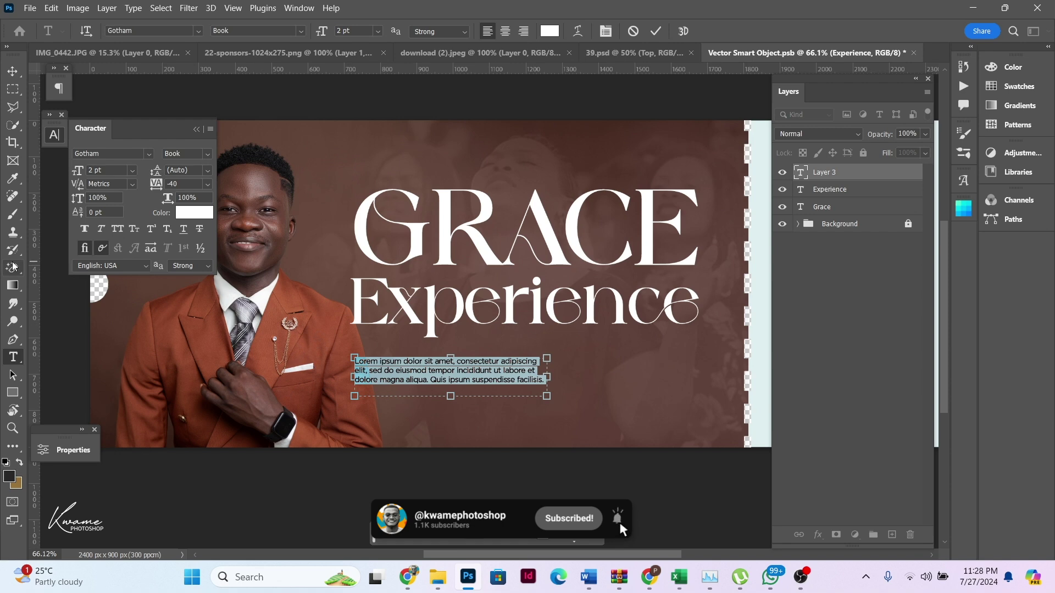
left_click(13, 71)
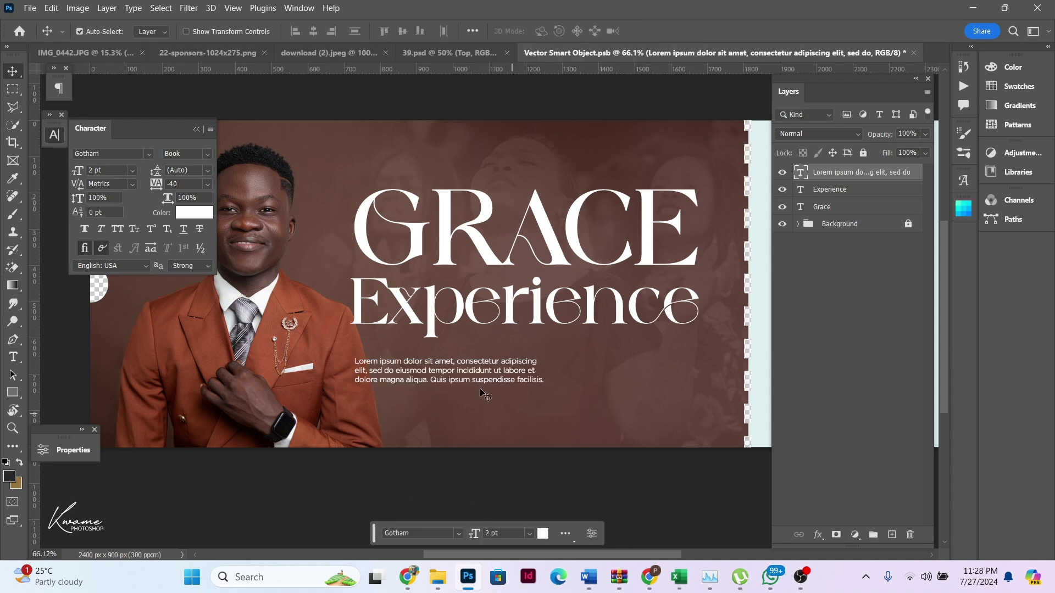
left_click_drag(485, 364, 507, 355)
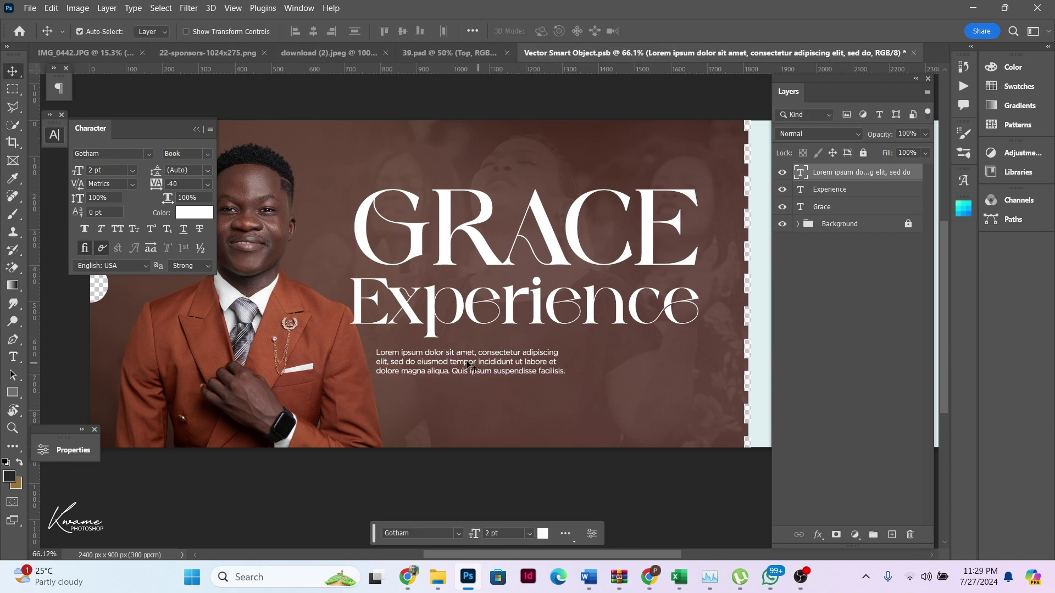
double_click(409, 374)
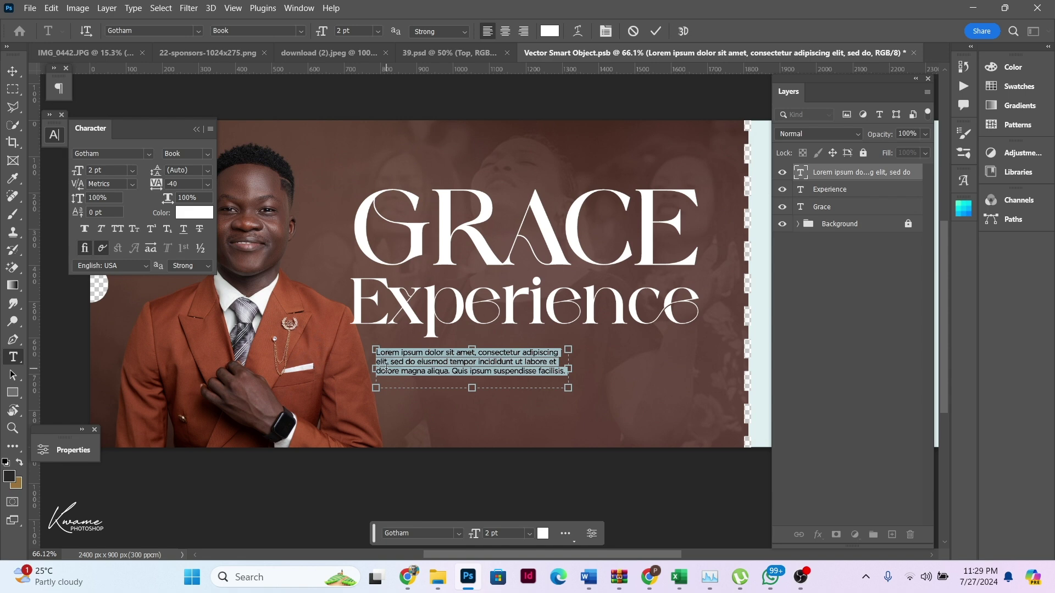
left_click(380, 372)
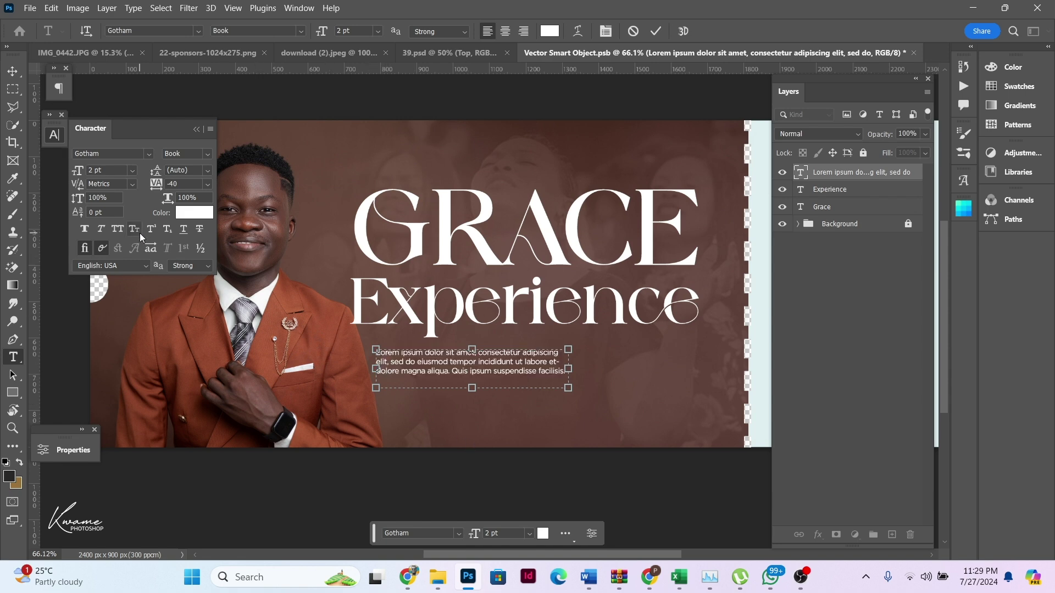
left_click(13, 71)
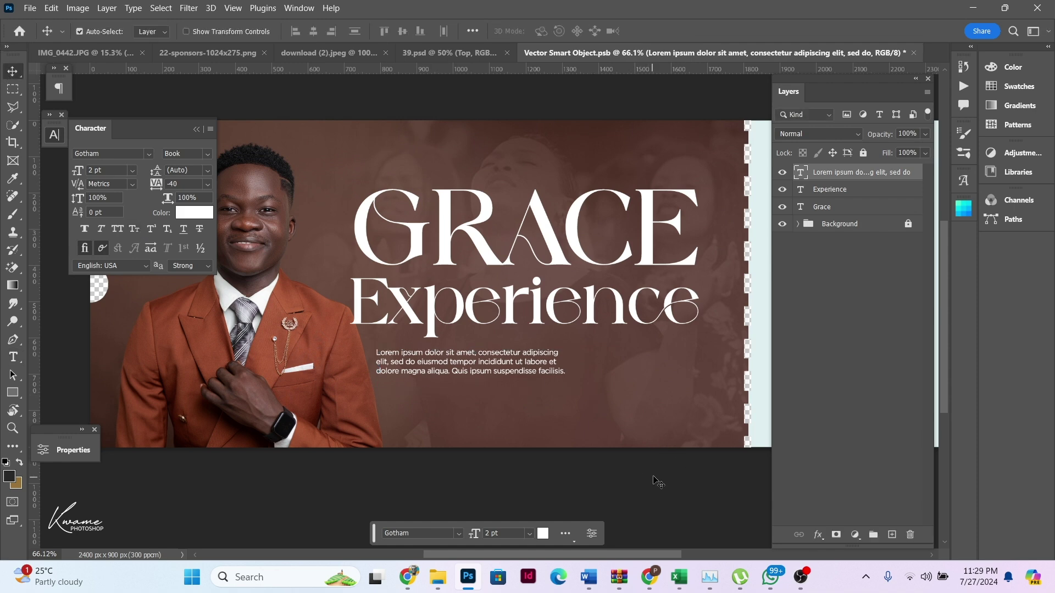
Step: Draw a thin vertical rectangle of 5 × 94 px just right of the paragraph and fill it with the recent light pink
scroll(571, 379, "up", 2)
left_click(15, 394)
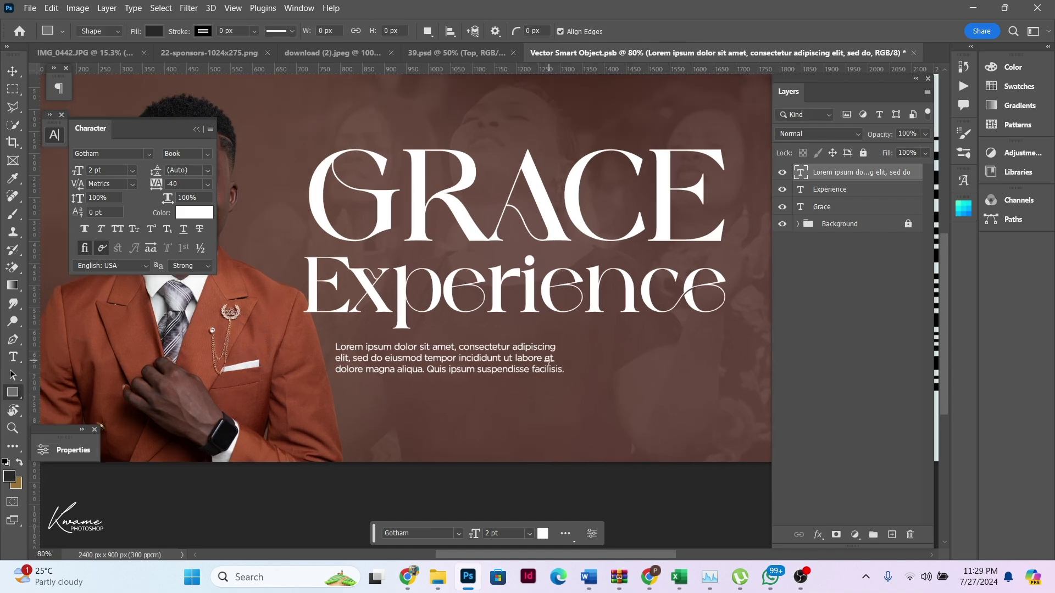
left_click_drag(573, 338, 573, 379)
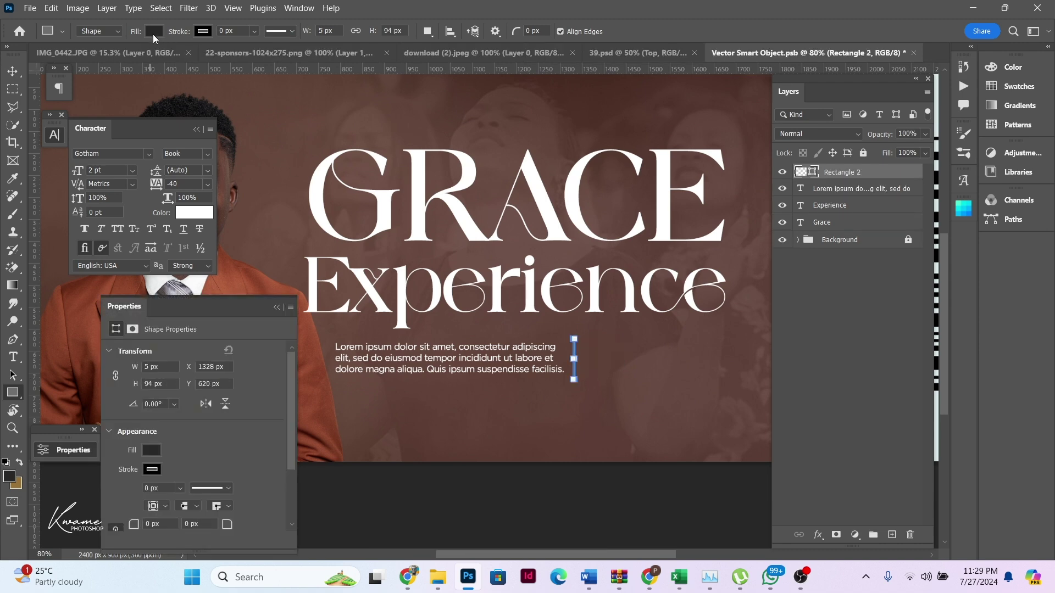
left_click(154, 32)
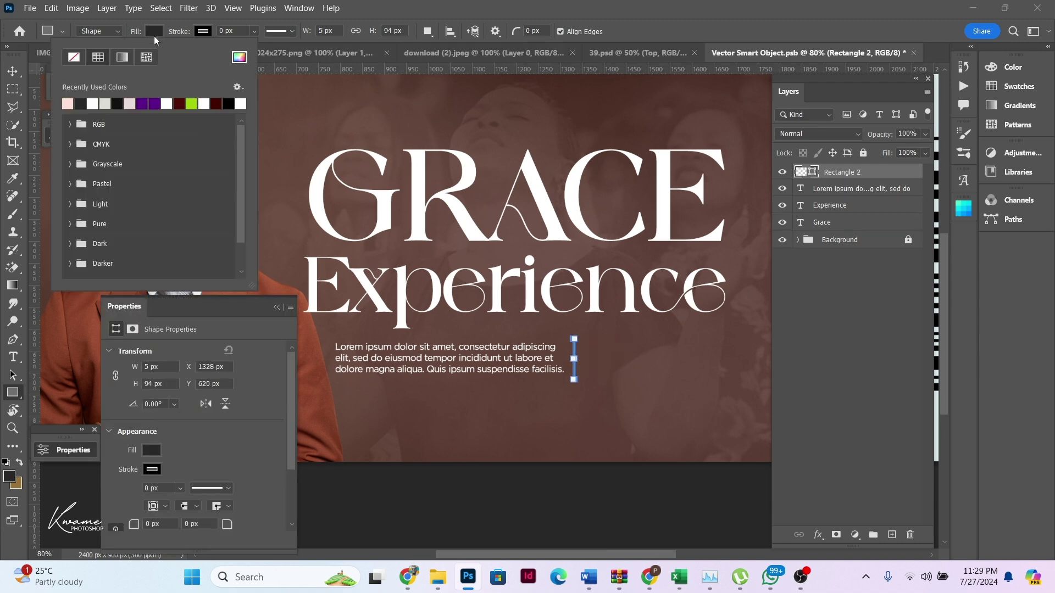
left_click(67, 104)
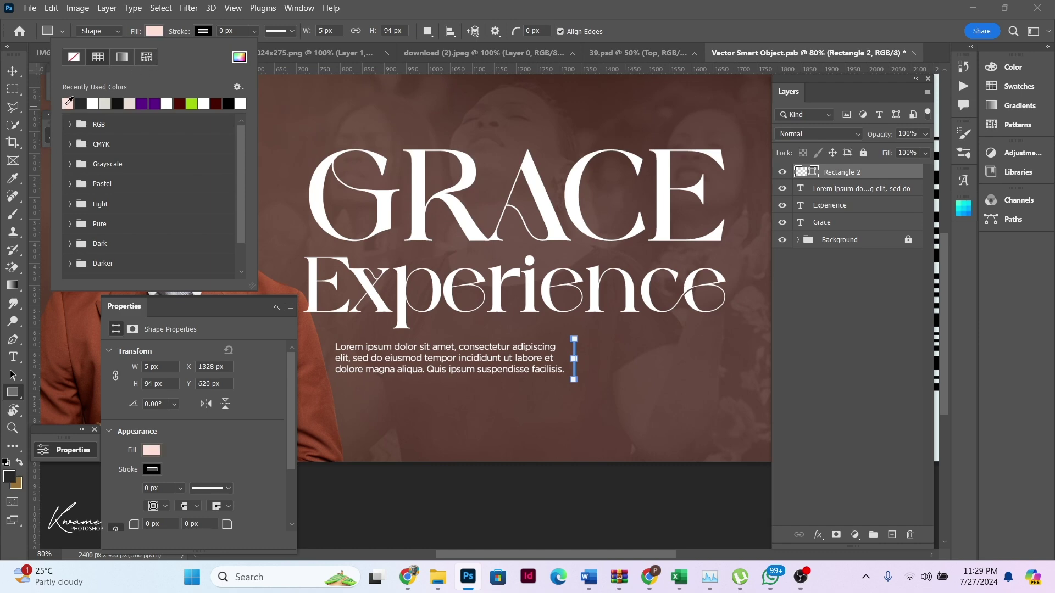
left_click(18, 71)
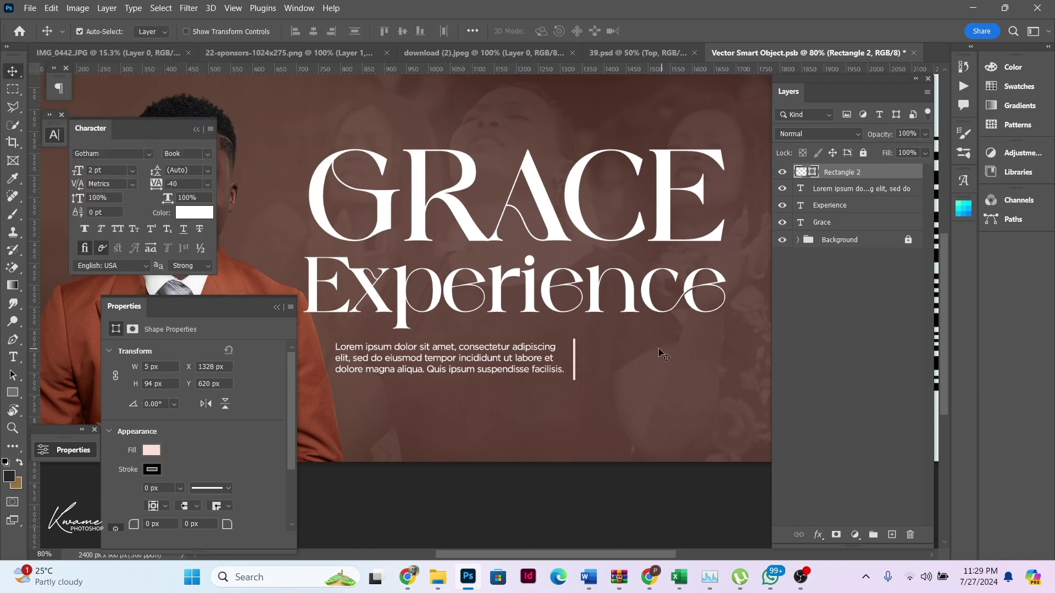
Step: Nudge the thin vertical divider up and slightly left to X 1326 px, Y 612 px beside the paragraph
key("Up")
key("Up")
key("Left")
key("Left")
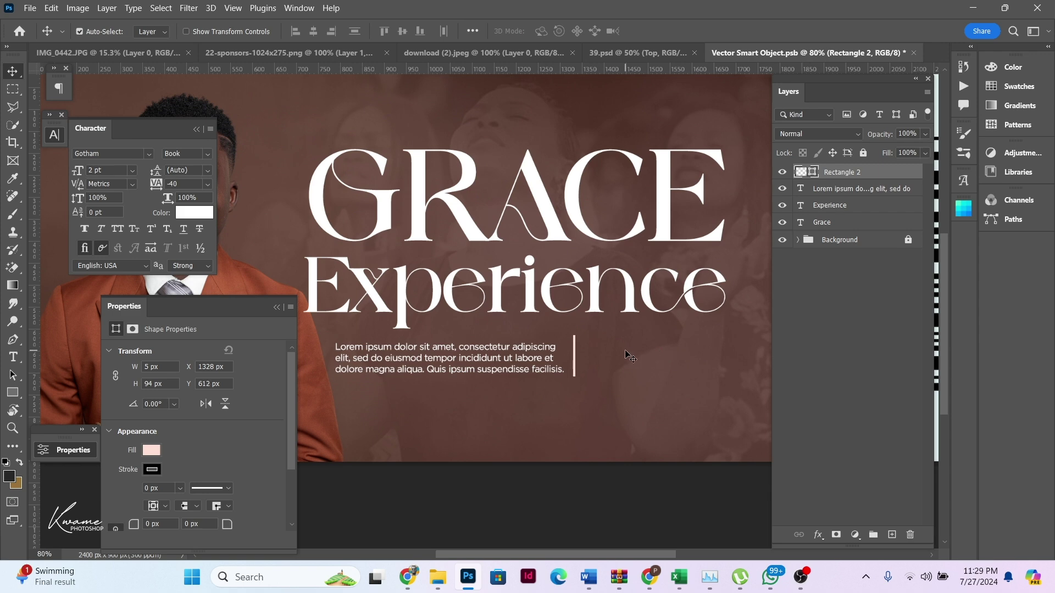
key("Up")
key("Up")
key("Up")
key("Up")
Step: Add the two-line text "2nd JULY, 2019" in the empty area below the divider
left_click(13, 357)
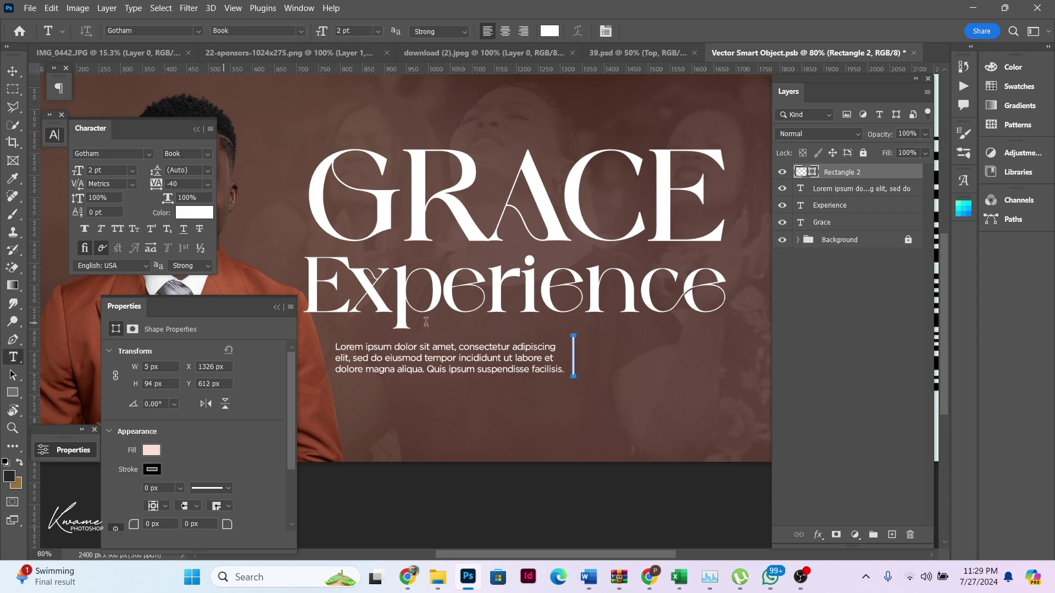
left_click(522, 405)
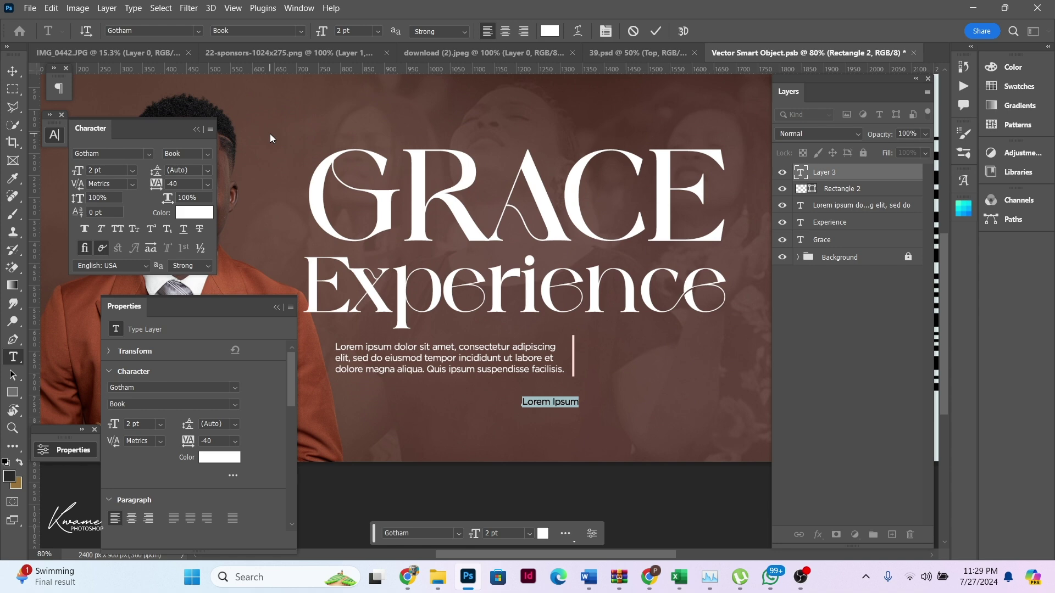
type("2nd J")
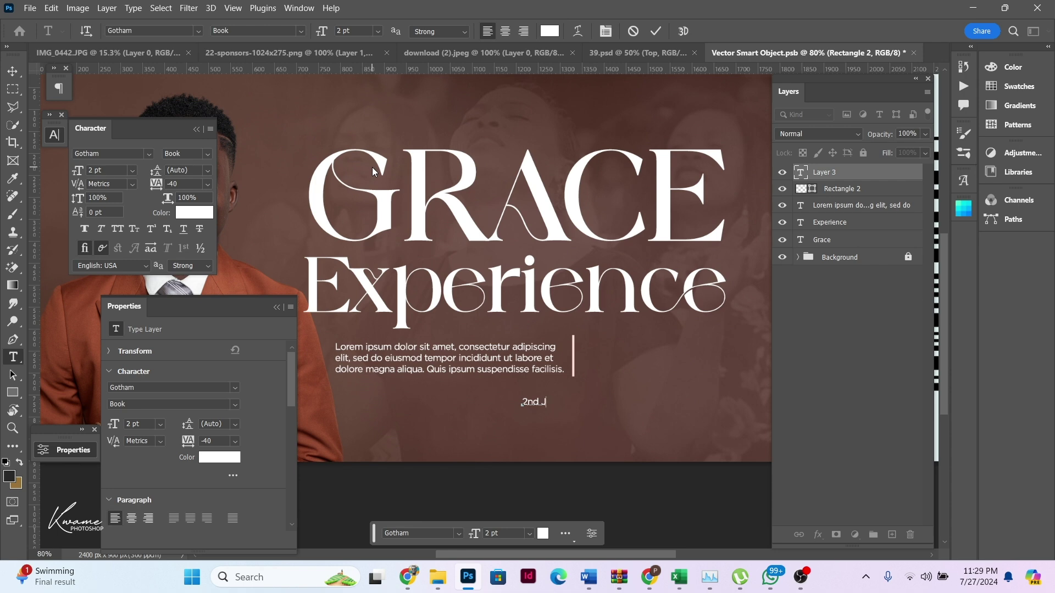
type("ULY,")
Step: Set the whole date text in Monument Extended Regular and move it just right of the divider
key("ctrl+a")
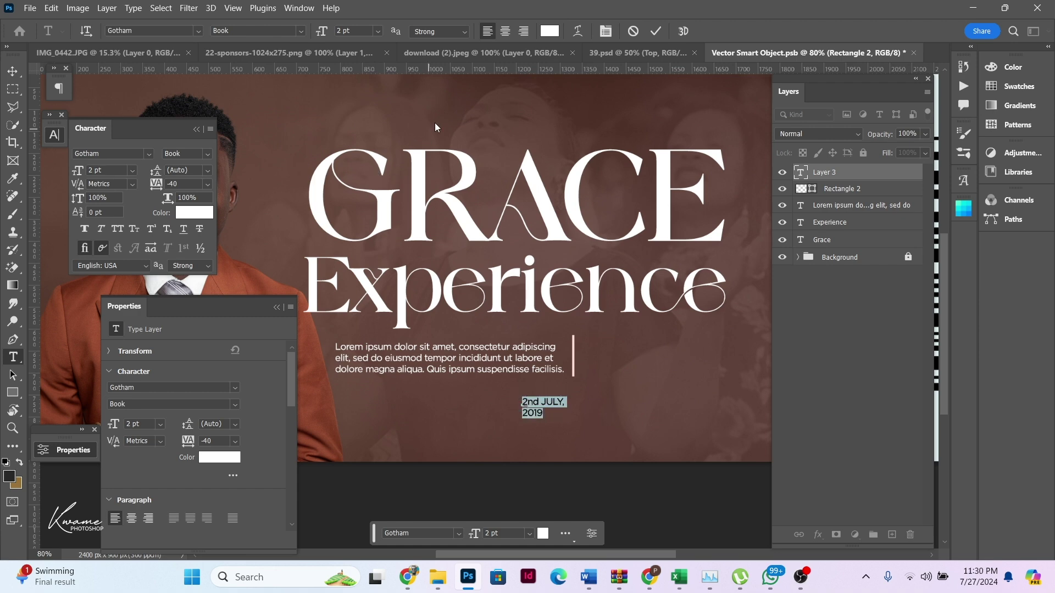
left_click(198, 31)
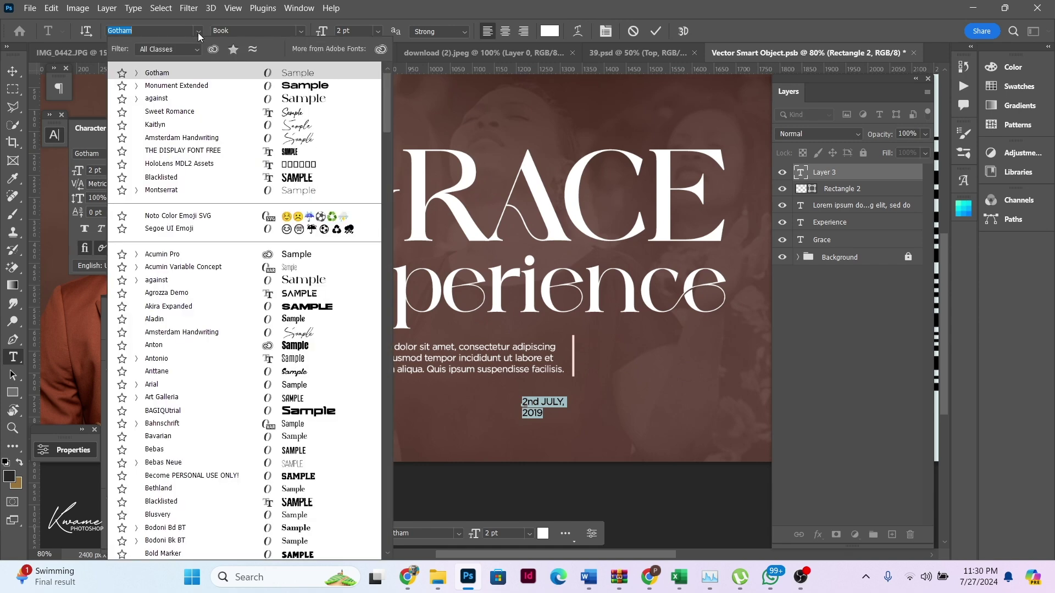
left_click(342, 88)
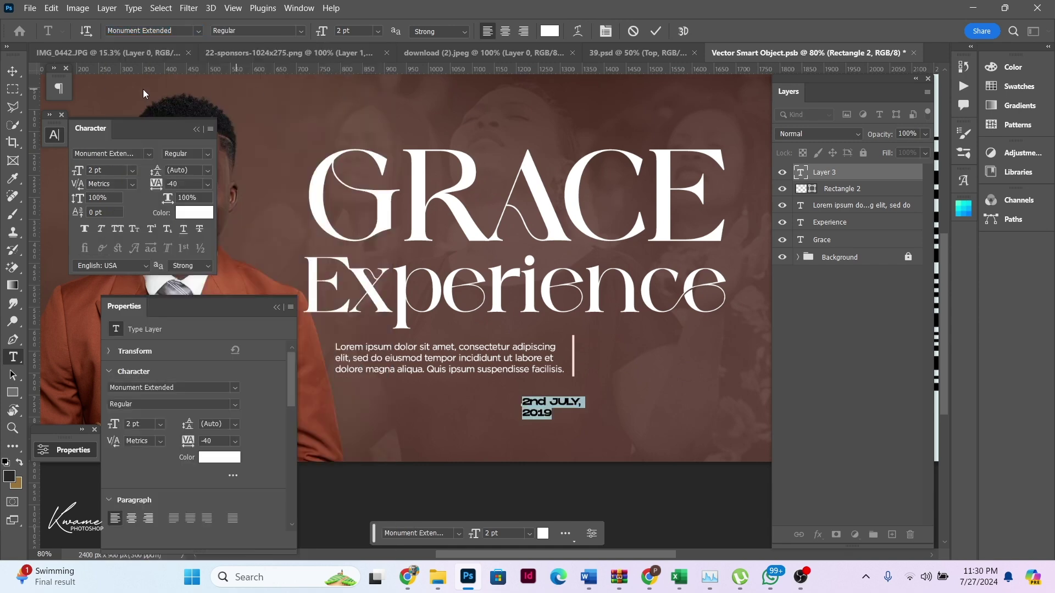
left_click(11, 72)
left_click_drag(561, 426, 627, 378)
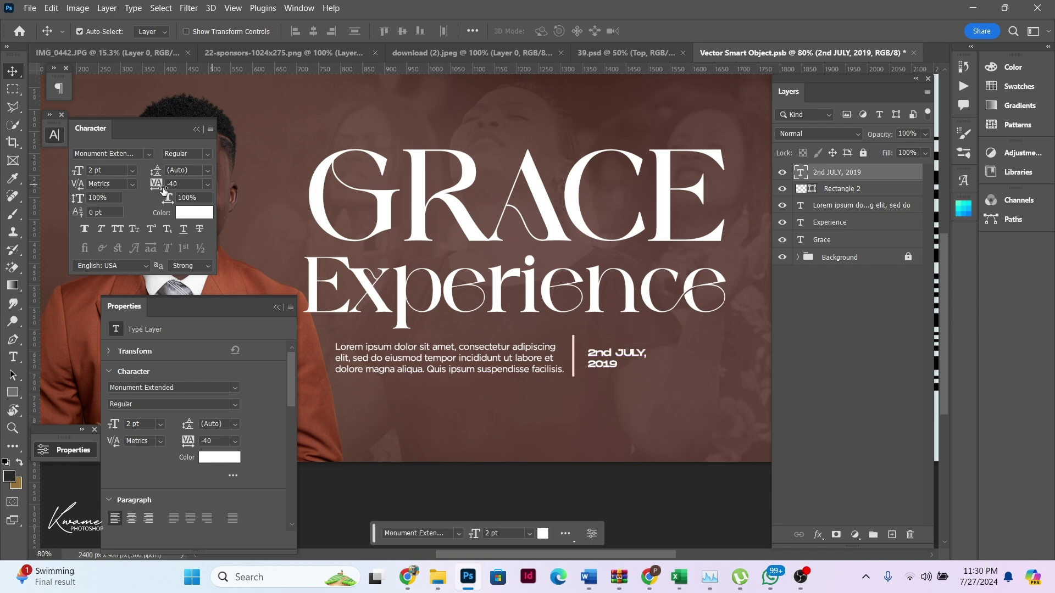
Step: Set the date's tracking to -10, then scale it up to 3.14 pt and shift it closer to the divider
left_click(208, 185)
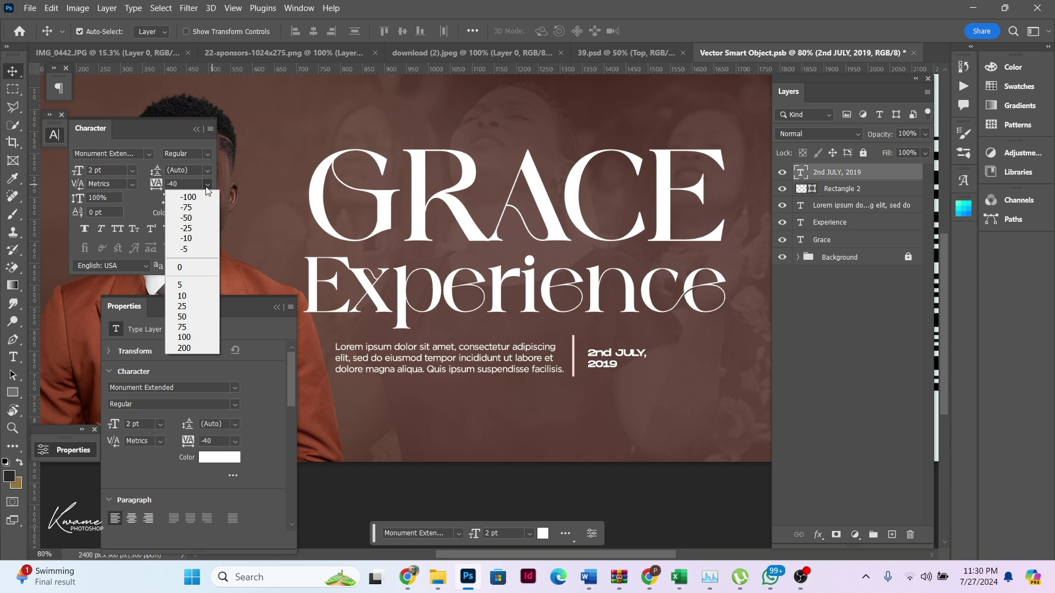
left_click(199, 238)
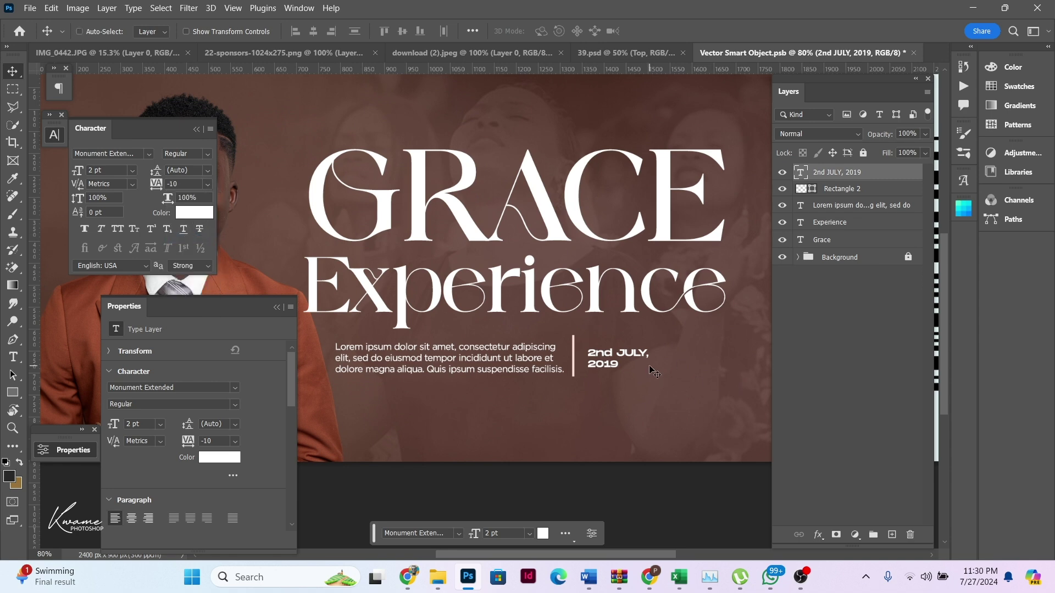
key("ctrl+t")
mouse_move(640, 373)
left_mouse_down()
mouse_move(664, 394)
mouse_move(630, 360)
left_mouse_up()
key("Return")
Step: Tighten the line spacing of the two-line date to 3 pt
left_click_drag(161, 173, 173, 178)
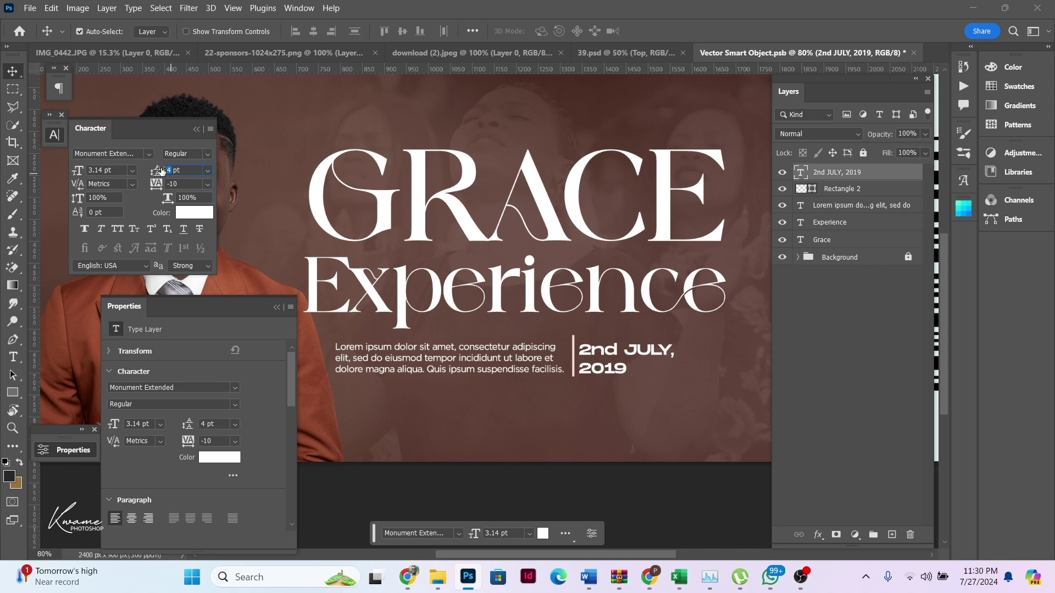
type("2")
key("Return")
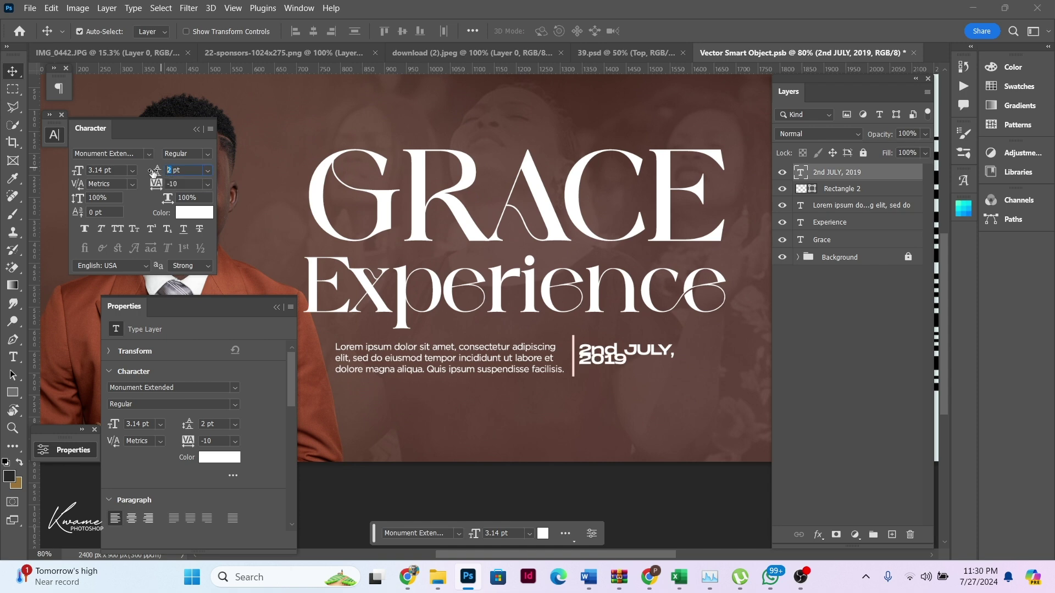
type("3")
key("Return")
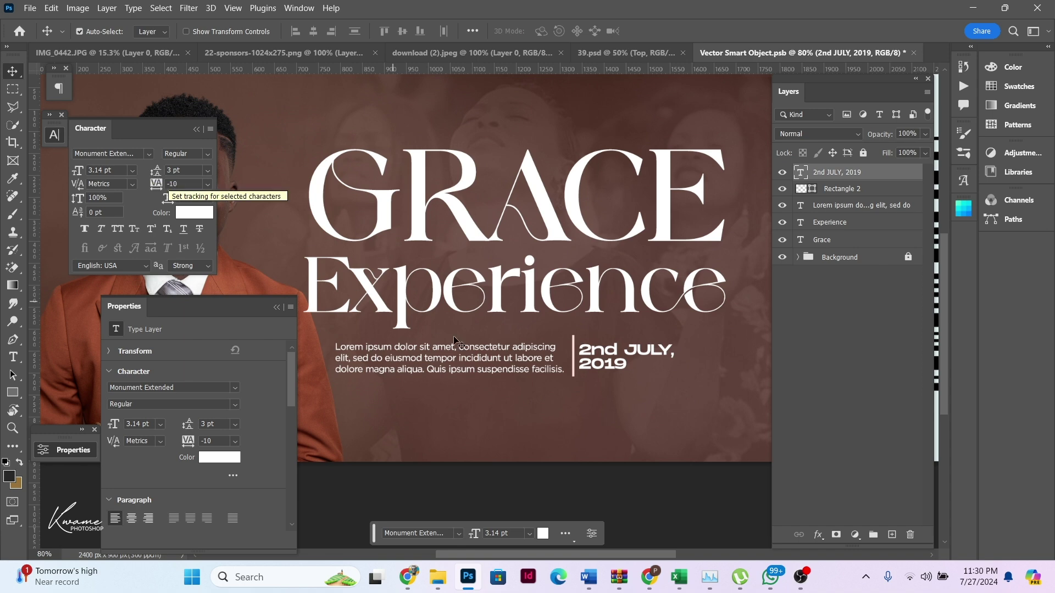
Step: Scale the date up to about 125% and recolour it light pink ffdfd5, sampled from the divider
key("ctrl+t")
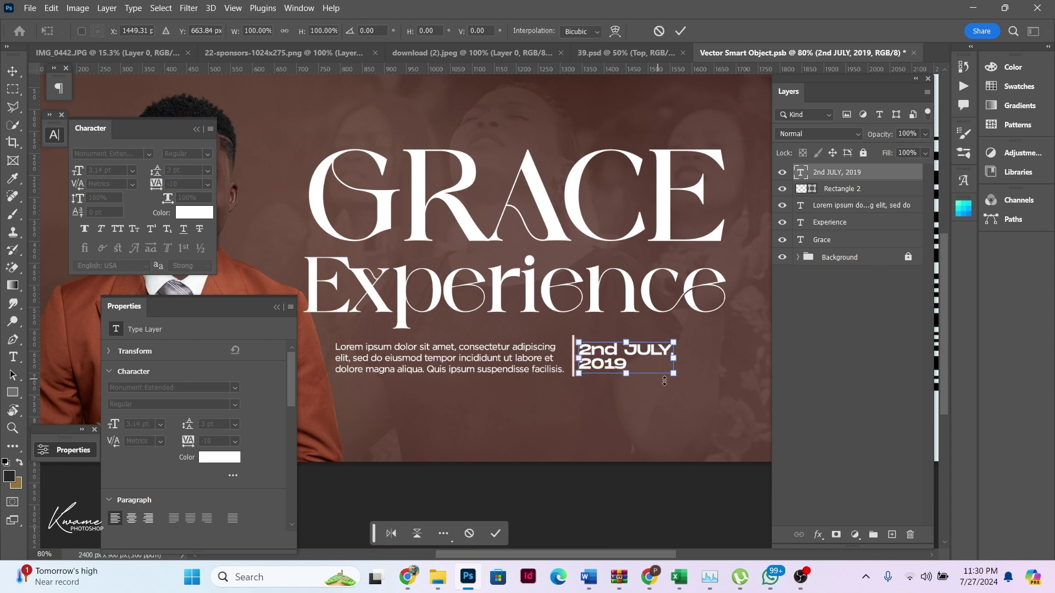
left_click_drag(674, 376, 698, 381)
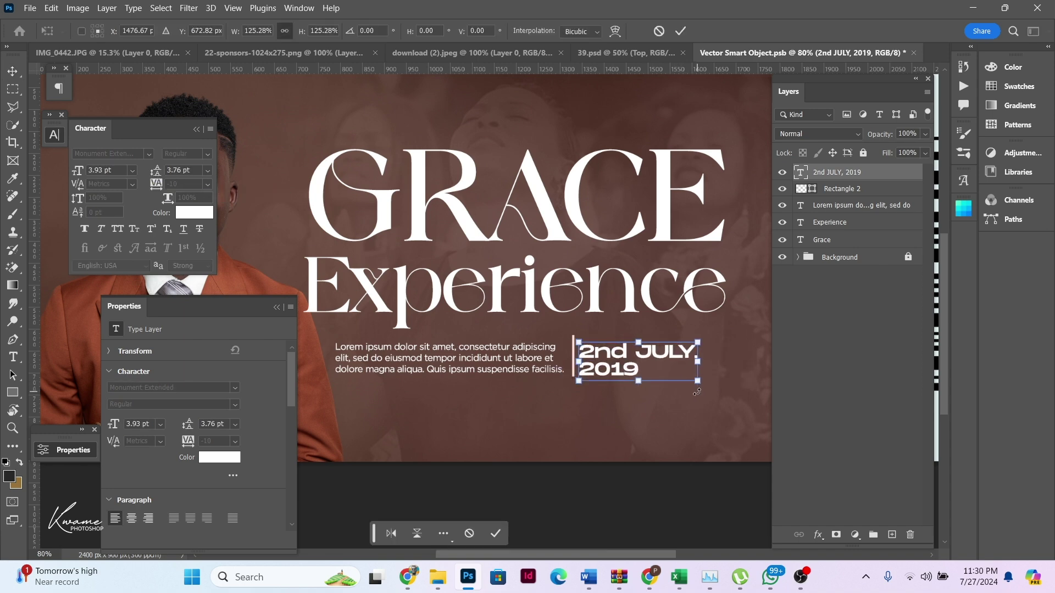
key("Return")
left_click(187, 214)
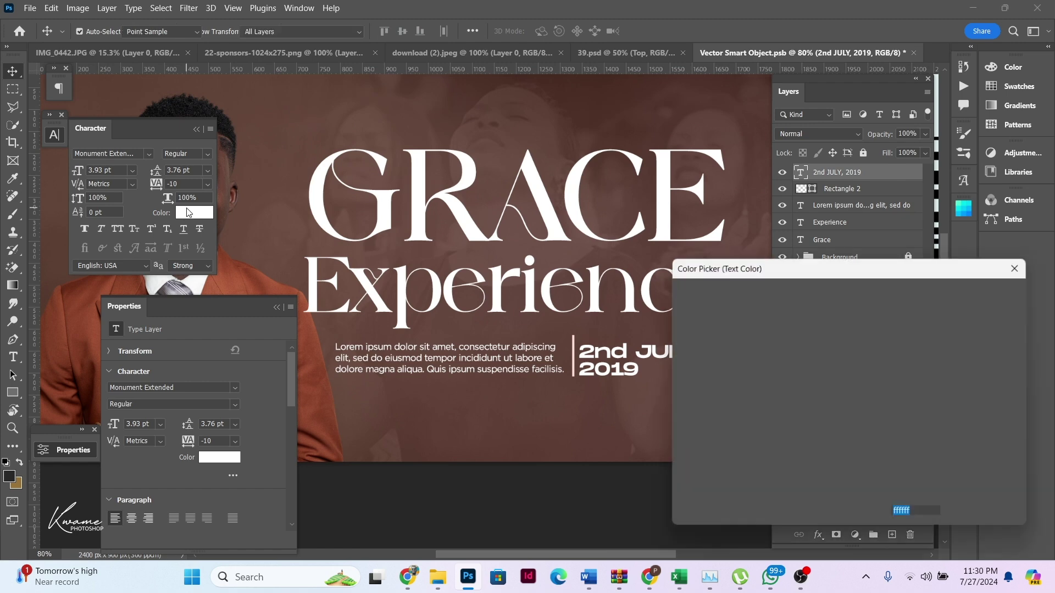
left_click(576, 341)
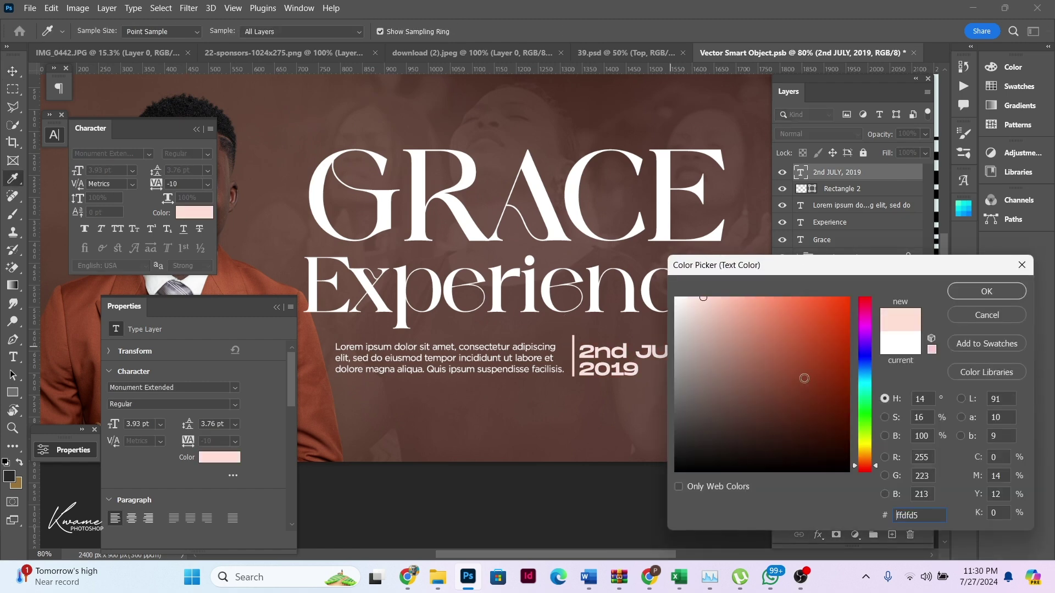
left_click(970, 296)
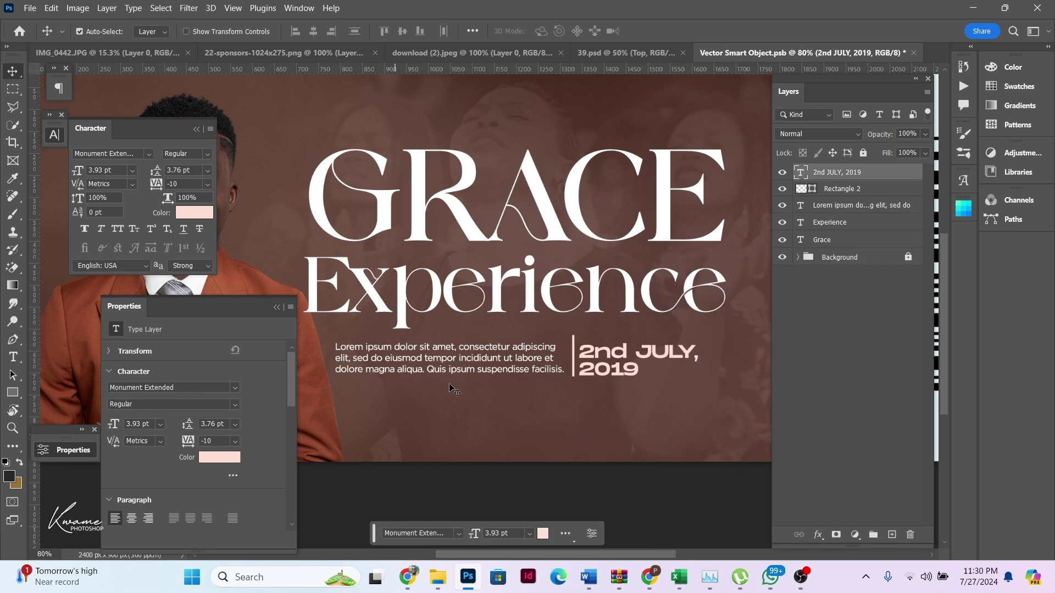
Step: Scale the title, paragraph, divider and date together to about 90.7% and move the group up slightly
scroll(454, 390, "down", 3)
scroll(511, 306, "up", 2)
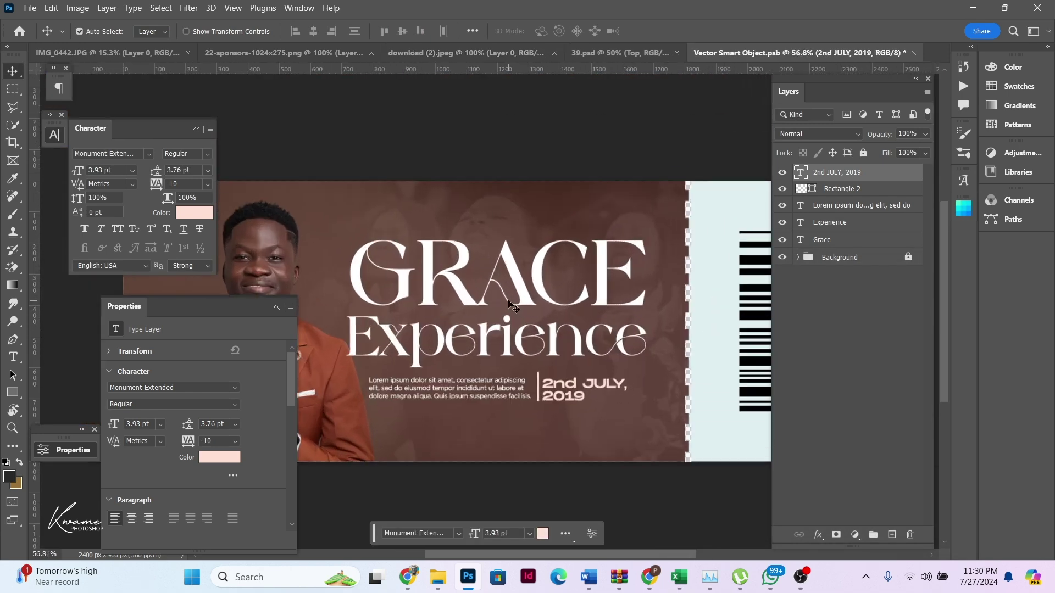
left_click(469, 336)
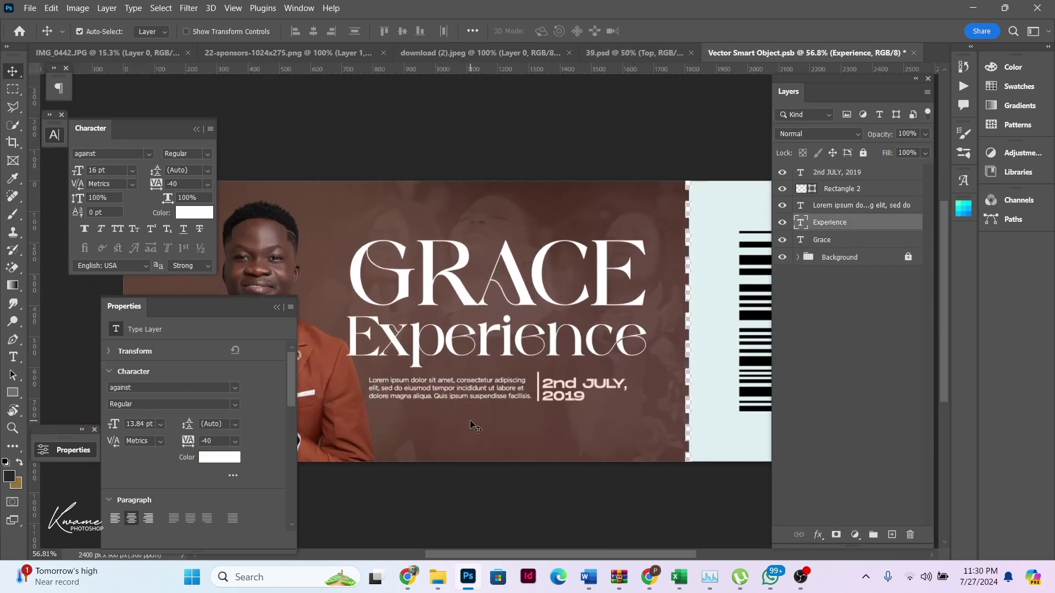
left_click_drag(586, 437, 376, 256)
key("ctrl+t")
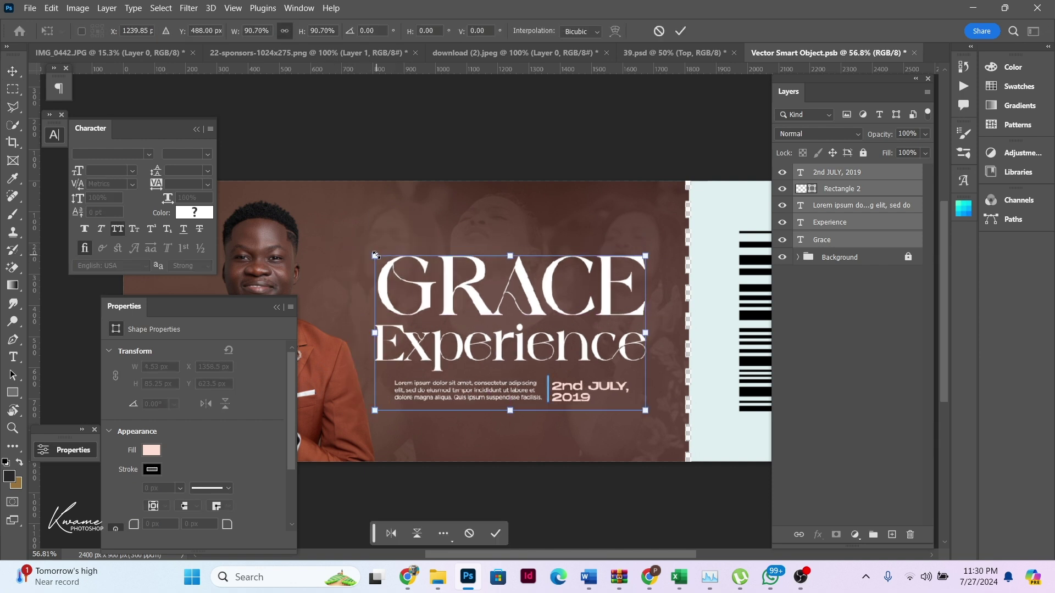
left_click_drag(491, 358, 490, 348)
key("Return")
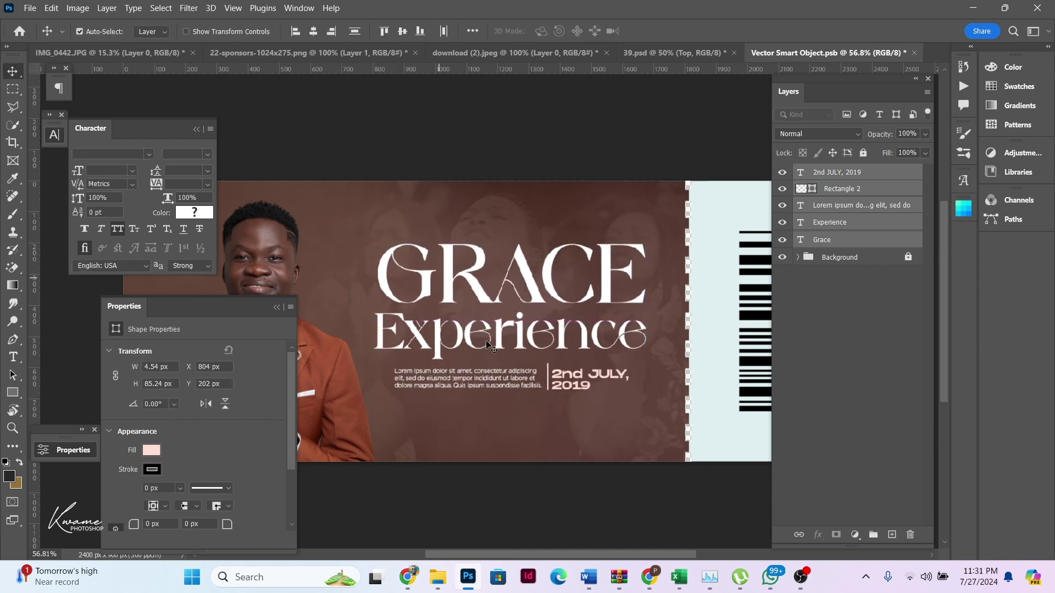
Step: Align the paragraph with the left edge of Experience and enlarge its text to 2 pt towards the divider
left_click(504, 447)
left_click_drag(482, 387, 461, 382)
key("ctrl+t")
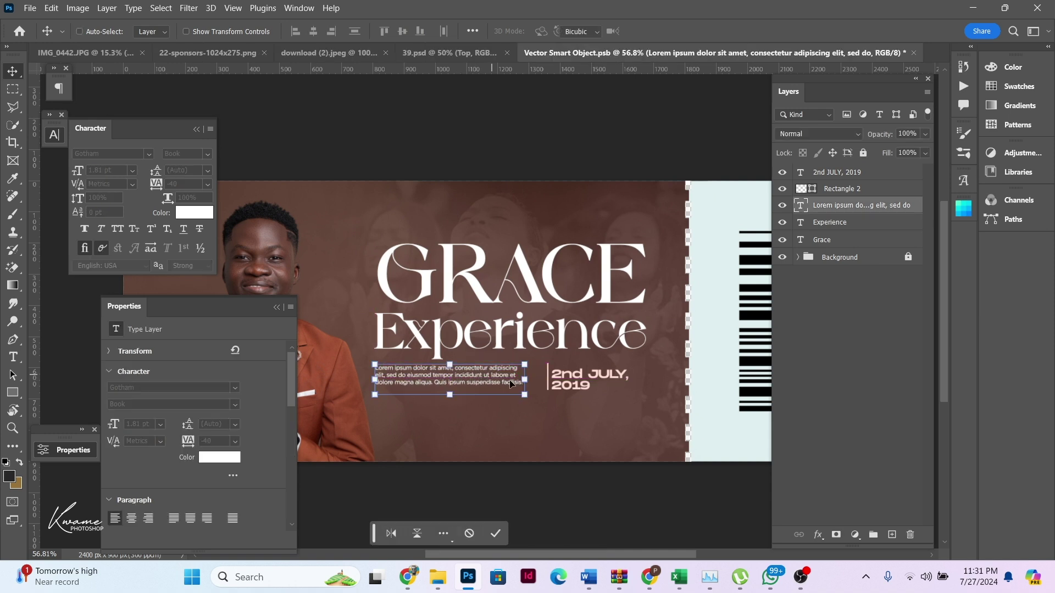
left_click_drag(525, 394, 548, 381)
key("Return")
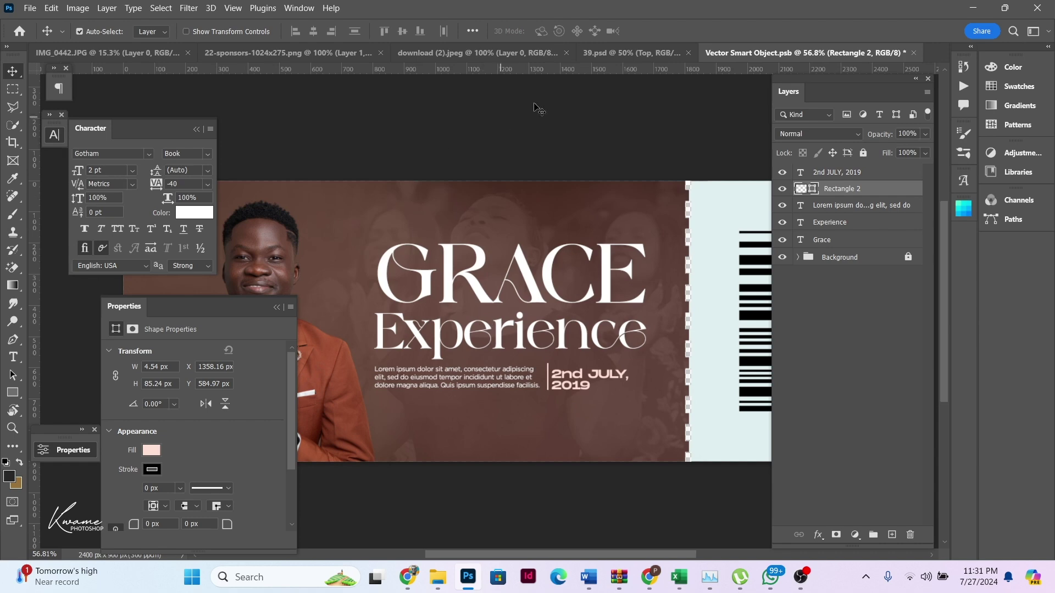
Step: In 22-sponsors-1024x275.png, select the bottom row of sponsor logos and copy it to a new layer
left_click(491, 52)
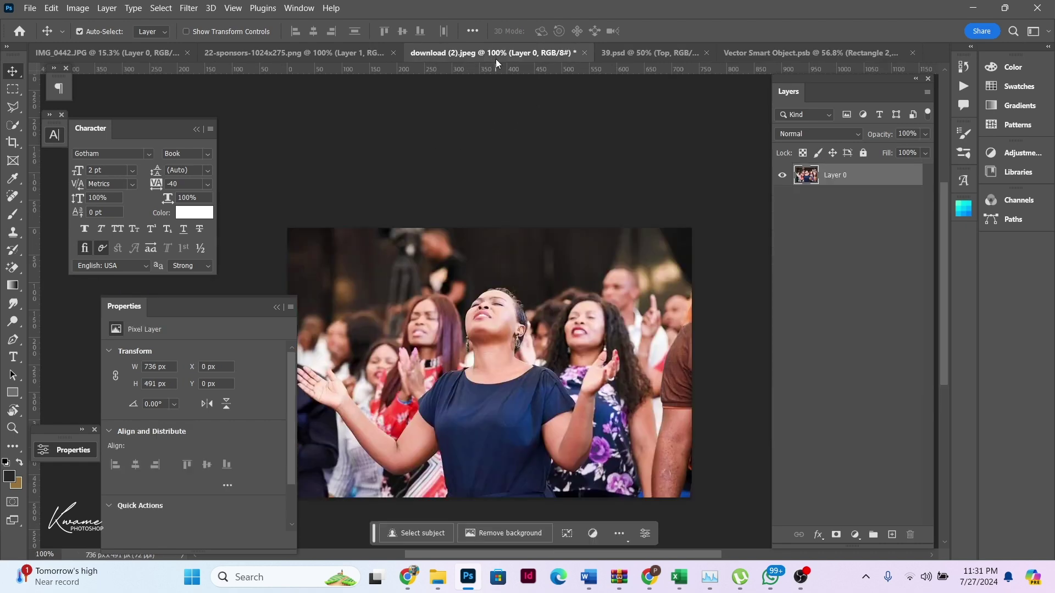
left_click(312, 56)
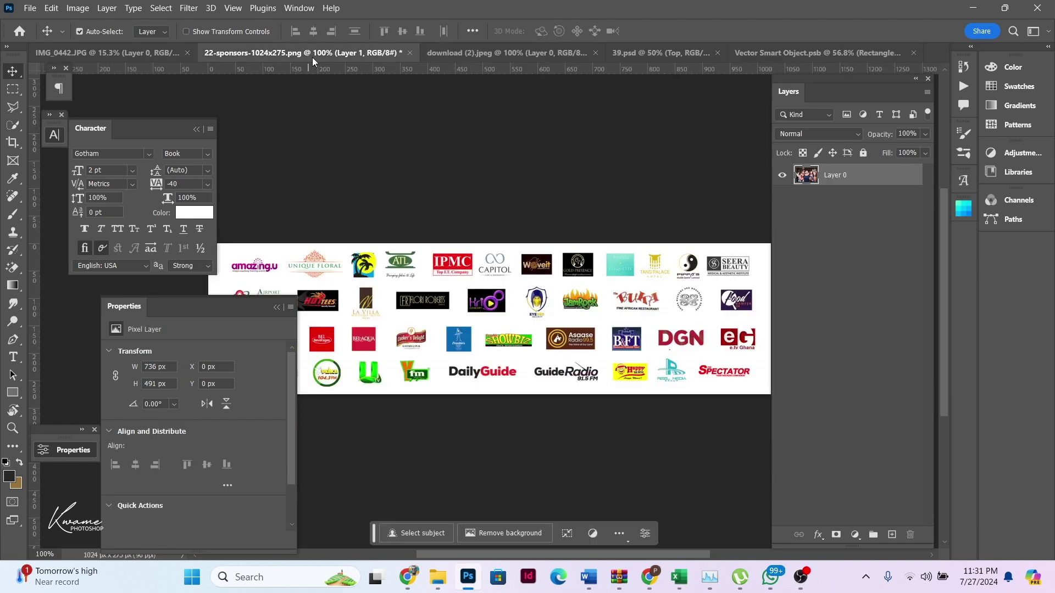
left_click(277, 309)
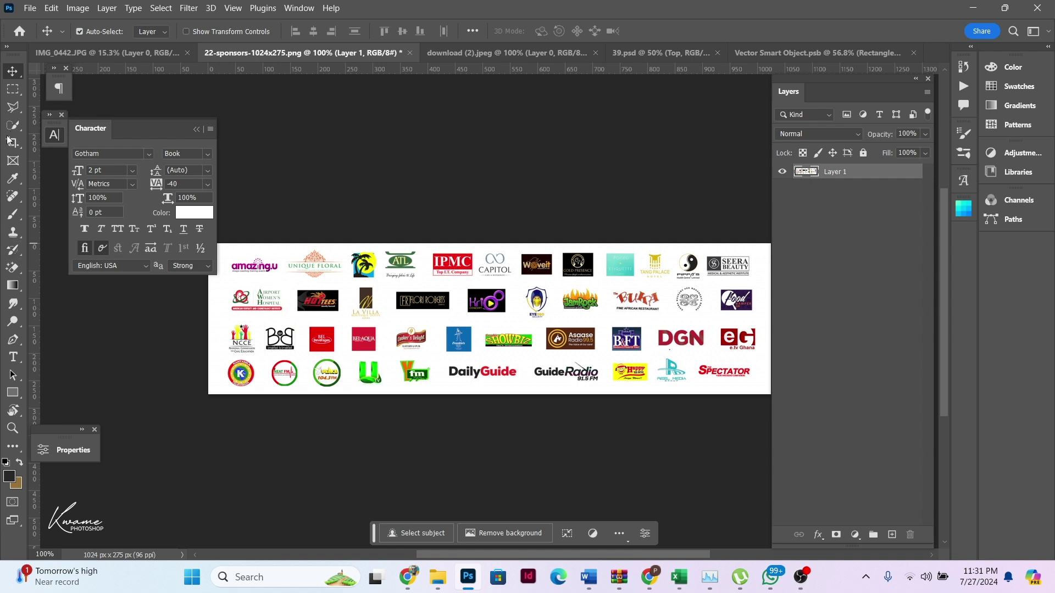
left_click(13, 90)
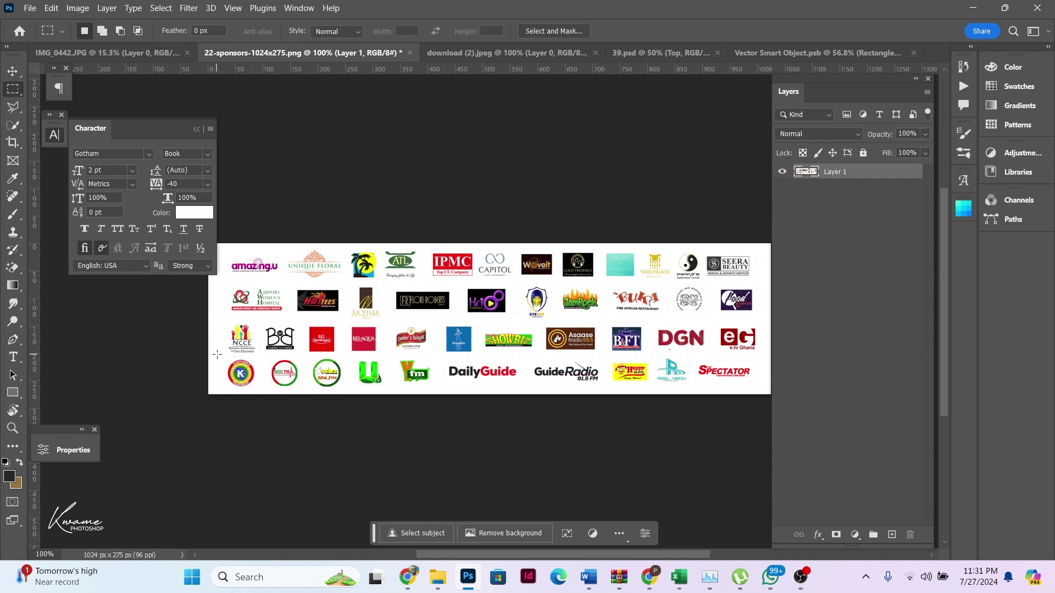
left_click_drag(217, 355, 763, 394)
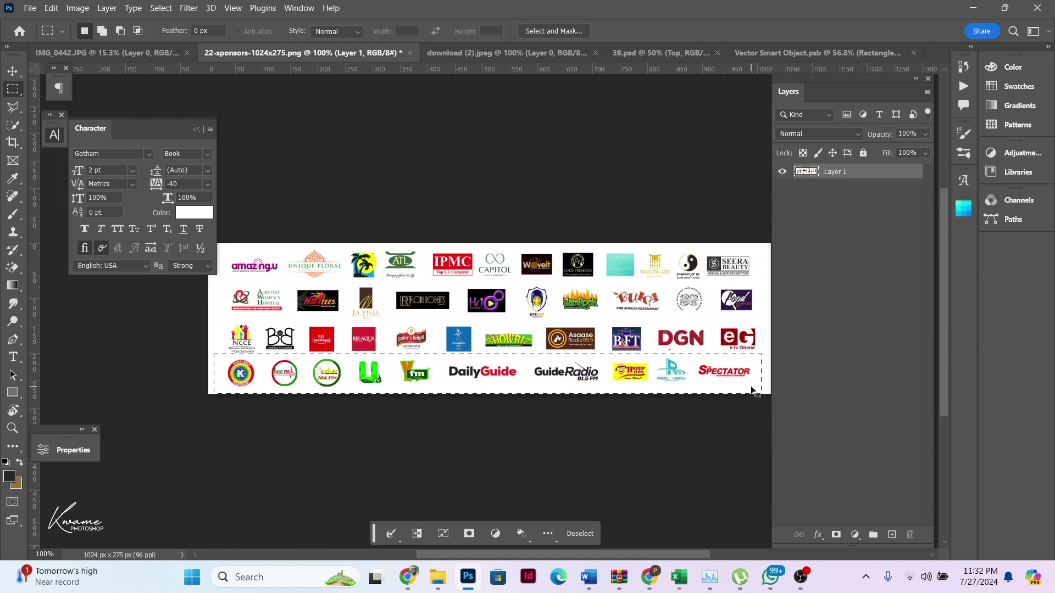
key("ctrl+j")
Step: Bring the logo strip into the ticket beneath the paragraph and date, and scale it to about 86.7% to match the title's width
key("v")
left_click_drag(621, 379, 527, 419)
key("ctrl")
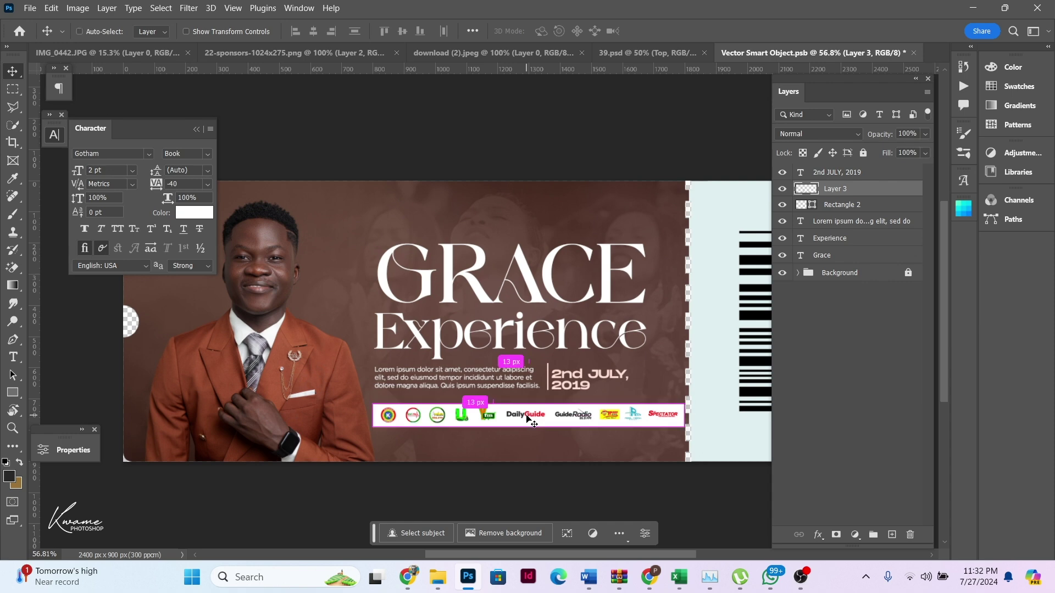
key("ctrl+t")
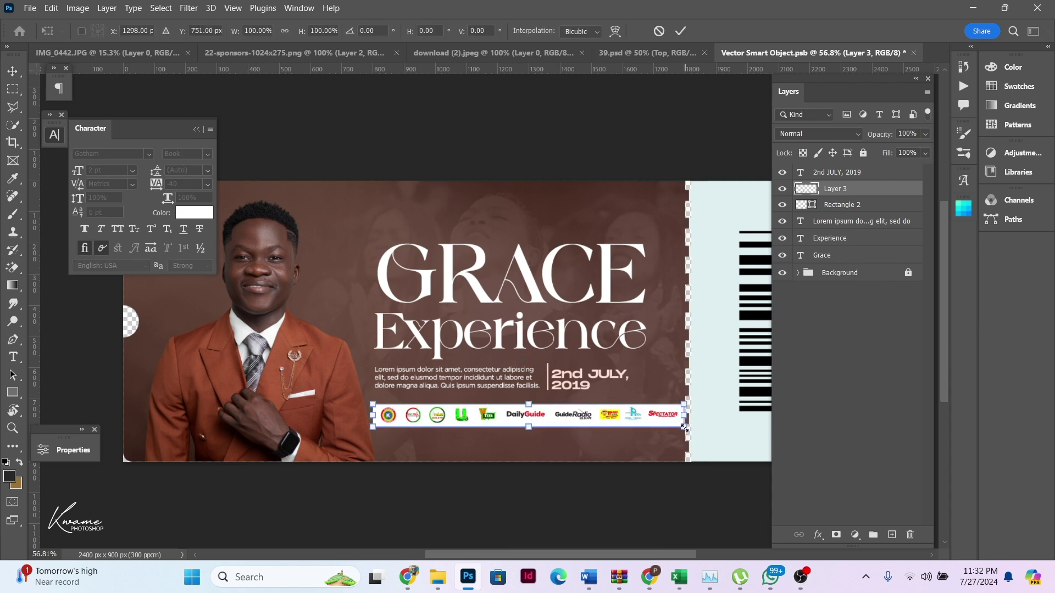
left_click_drag(685, 416, 646, 406)
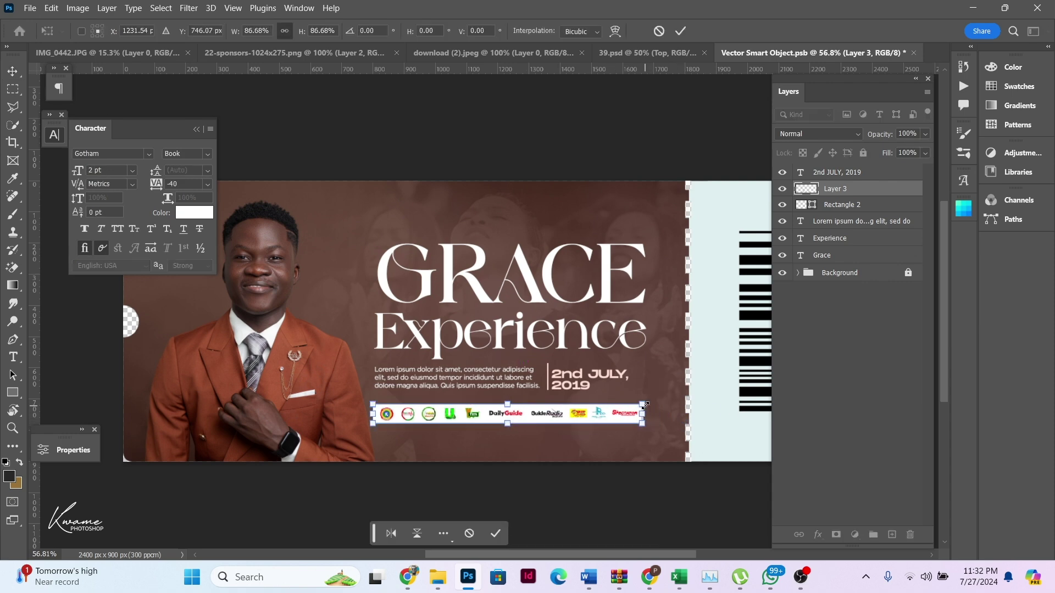
key("Return")
scroll(542, 406, "down", 5)
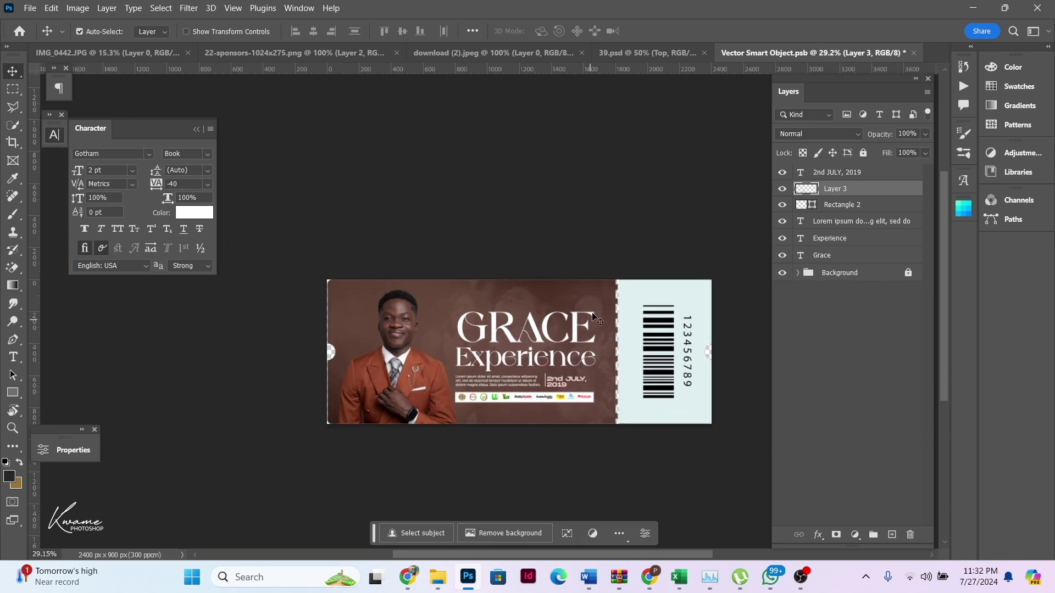
scroll(593, 313, "down", 2)
scroll(598, 282, "up", 5)
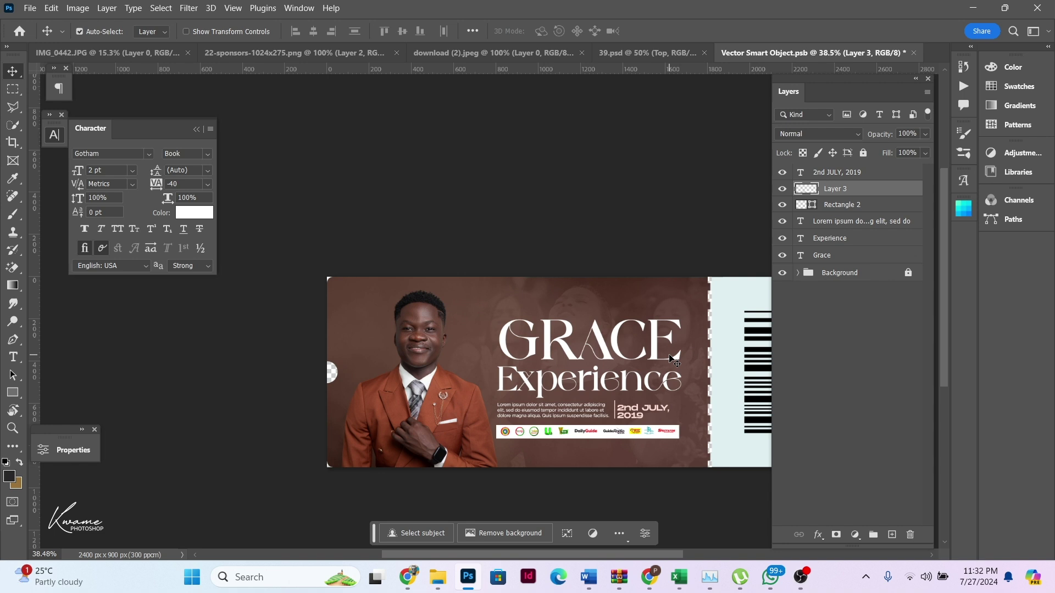
scroll(675, 362, "down", 1)
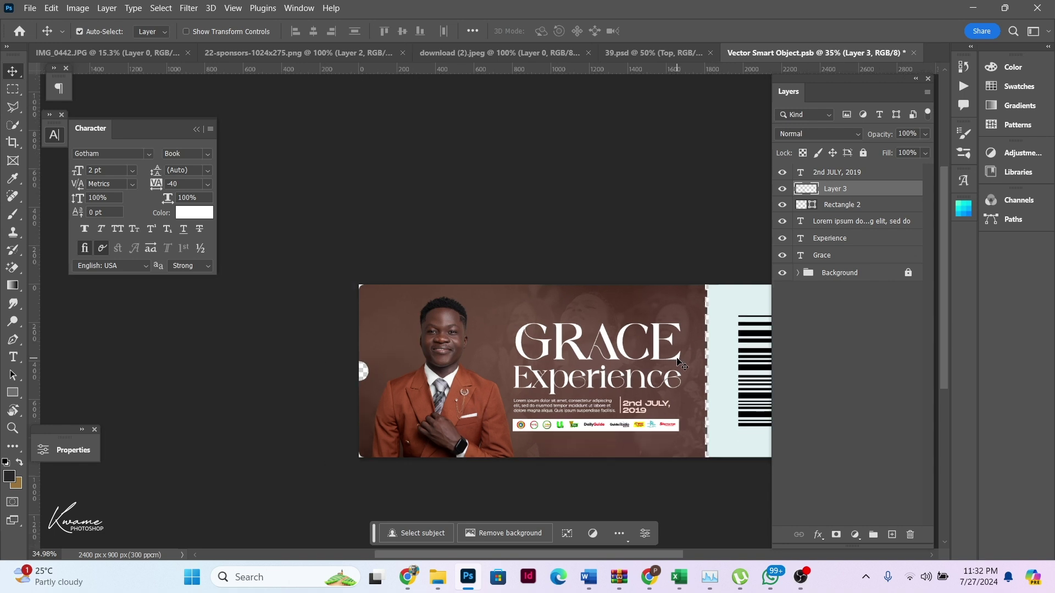
scroll(679, 364, "down", 2)
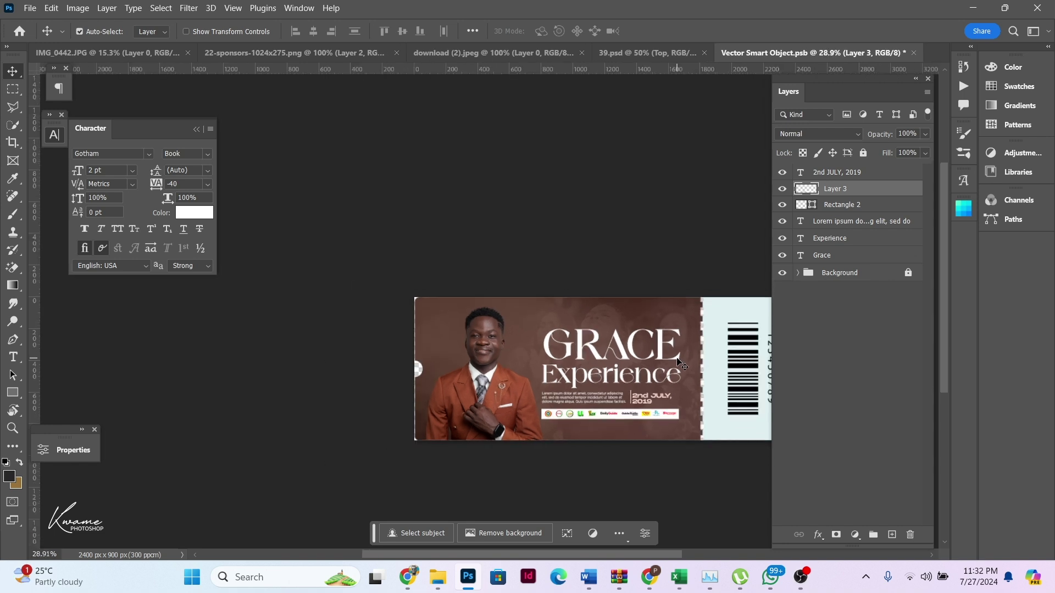
Step: Save the finished ticket design in the smart object and check the updated ticket in 39.psd
scroll(680, 363, "down", 1)
scroll(681, 379, "up", 3)
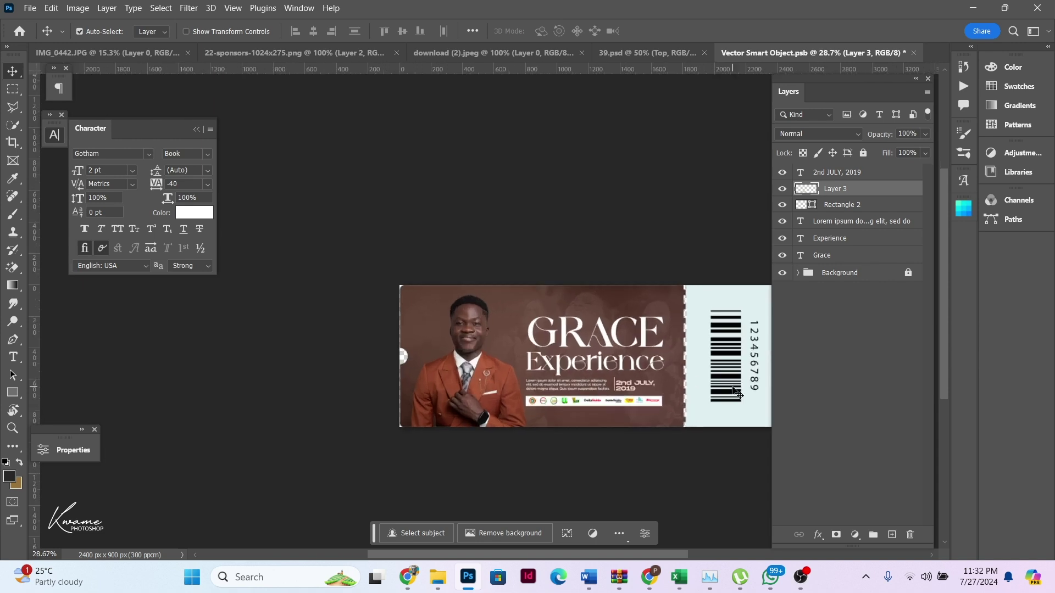
scroll(638, 380, "up", 3)
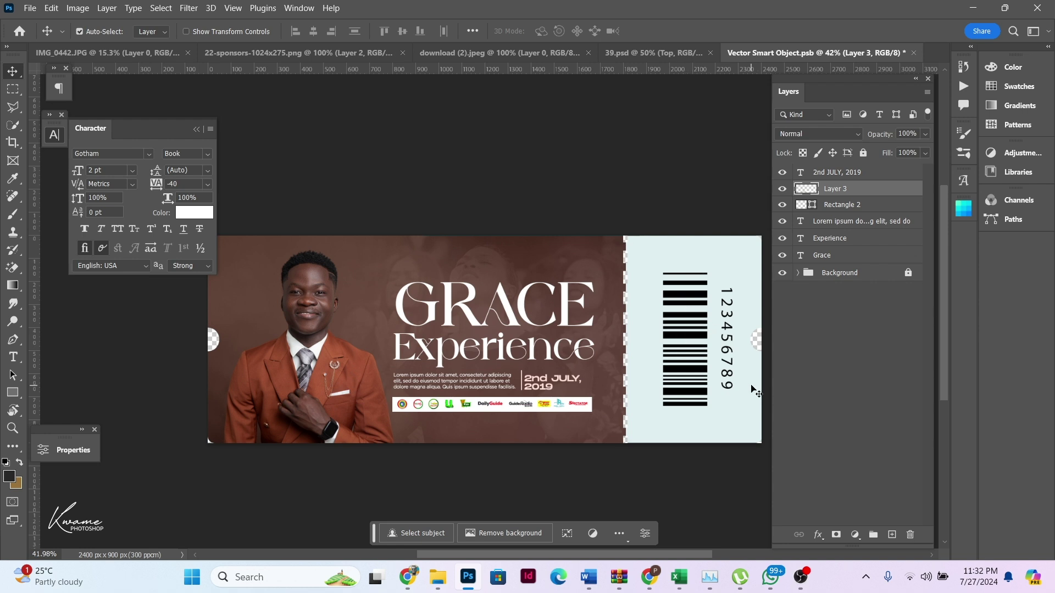
key("ctrl")
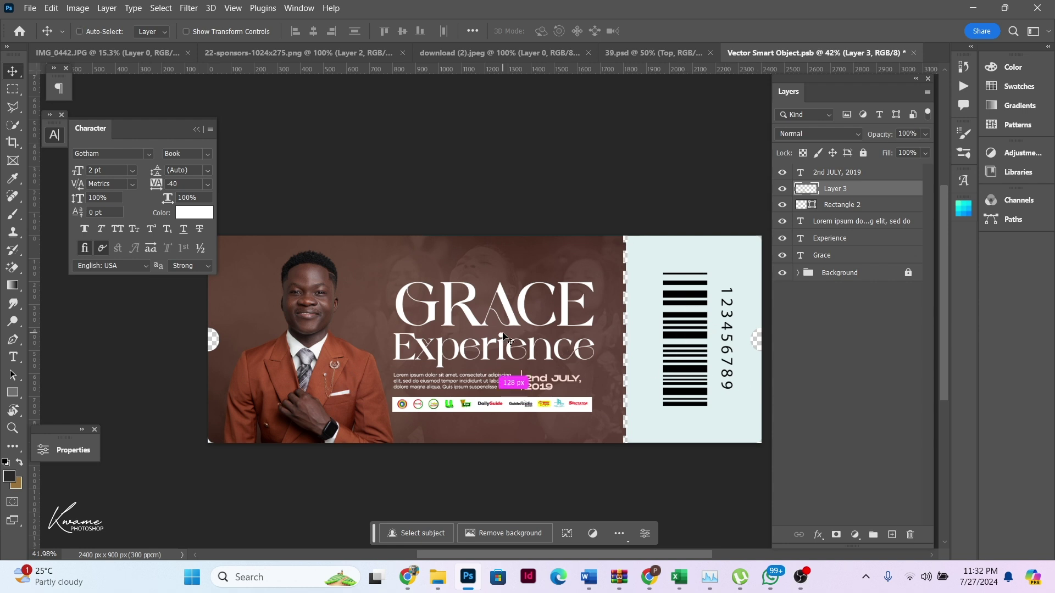
key("ctrl+s")
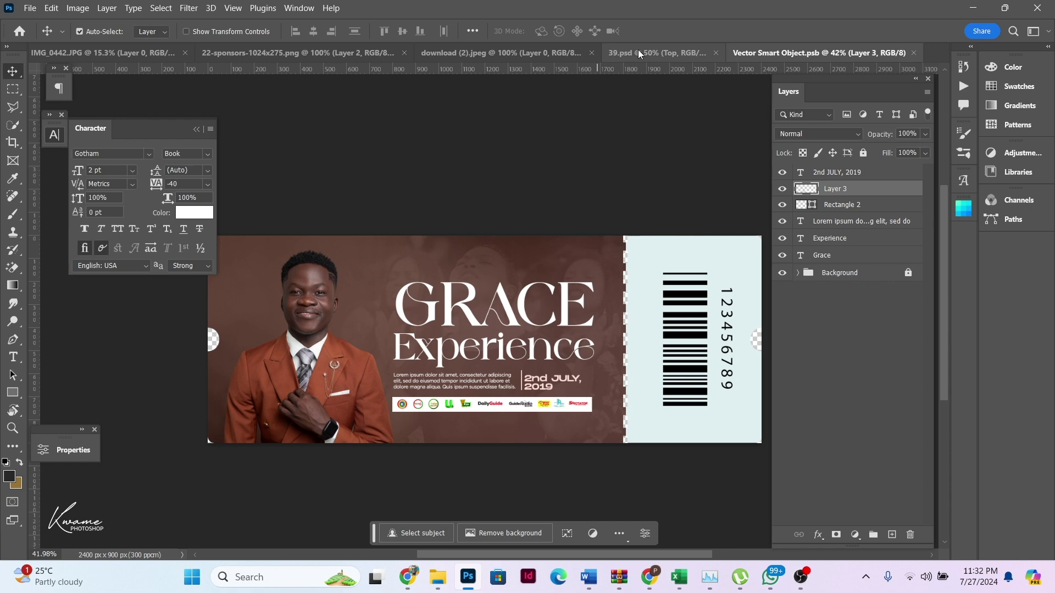
left_click(640, 52)
scroll(670, 292, "up", 2)
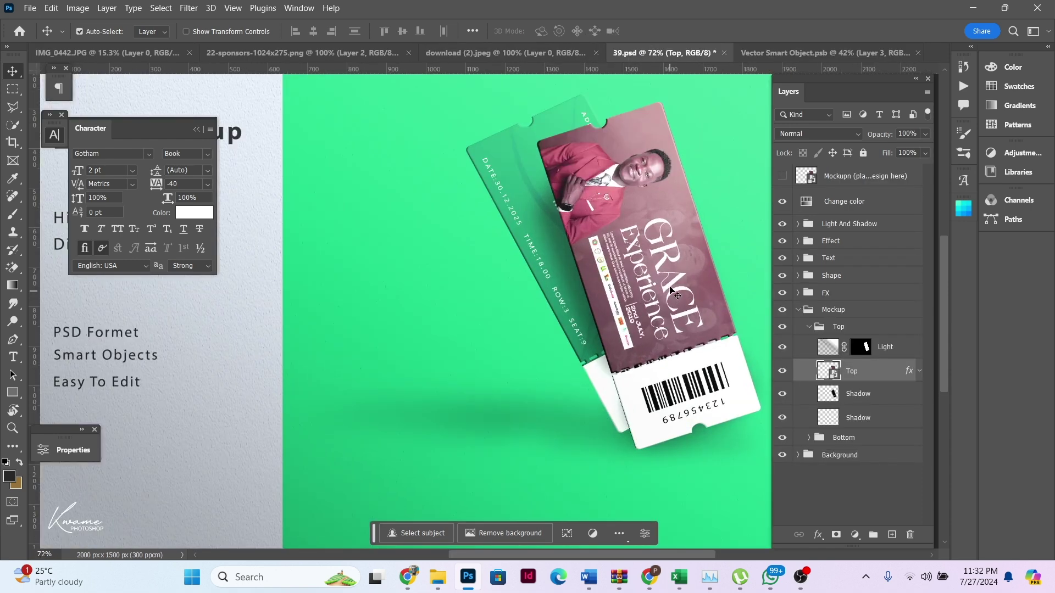
scroll(676, 295, "up", 4)
scroll(675, 291, "down", 2)
left_click_drag(675, 170, 674, 215)
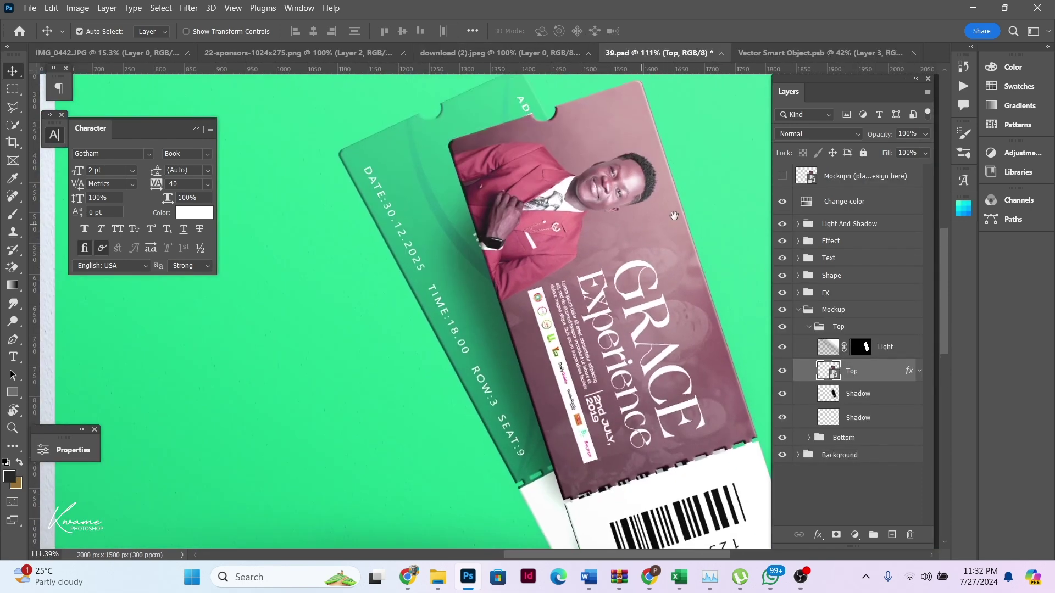
Step: Hide the mockup's Change color adjustment layer
left_click(782, 202)
scroll(685, 243, "down", 4)
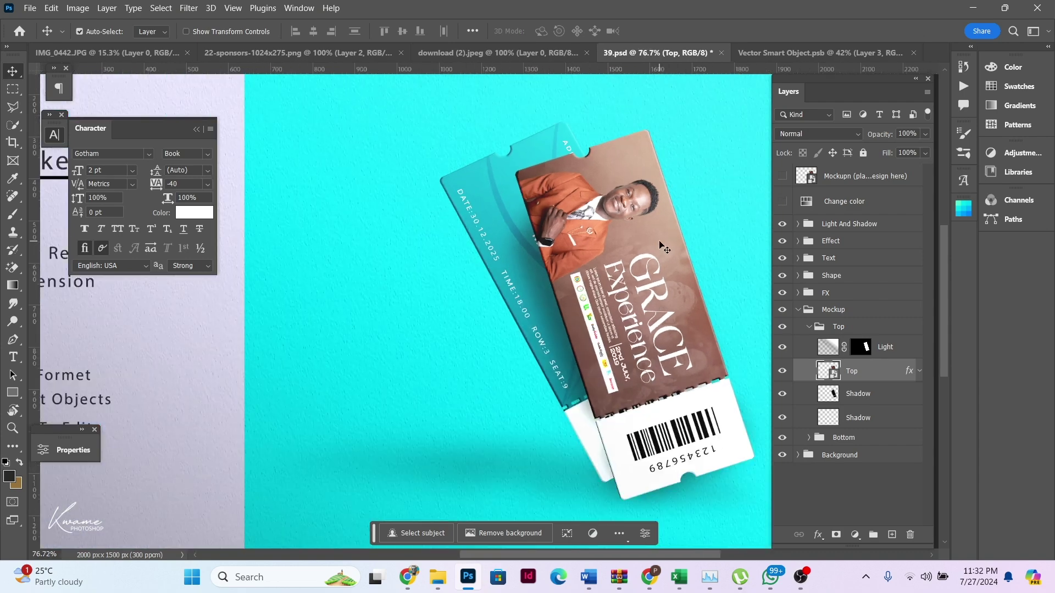
scroll(685, 244, "up", 4)
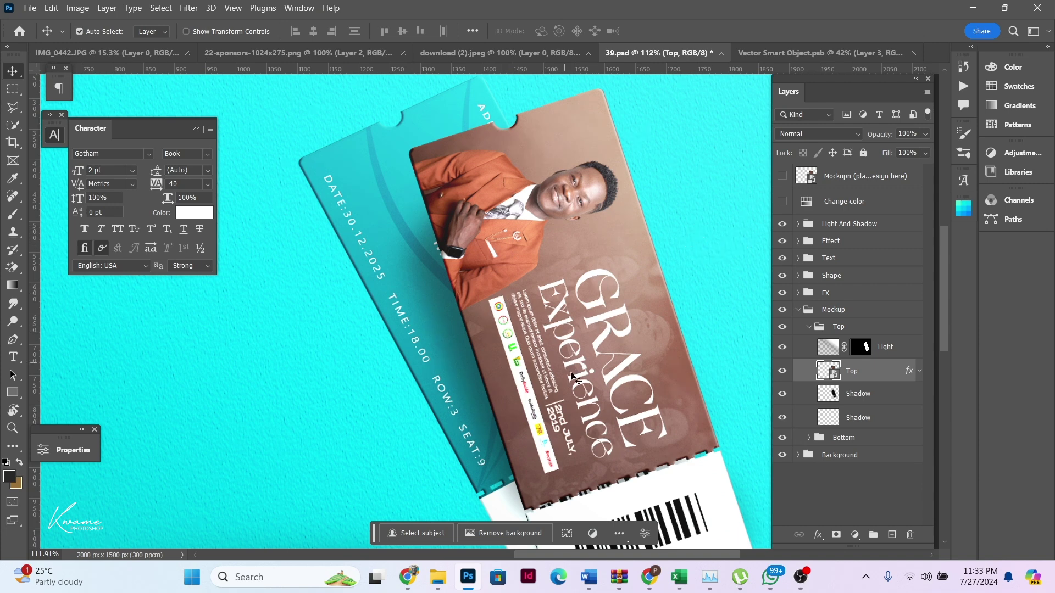
Step: Examine the mockup's Bottom group, checking the Bottom layer's effects, layer style and visibility
left_click(809, 328)
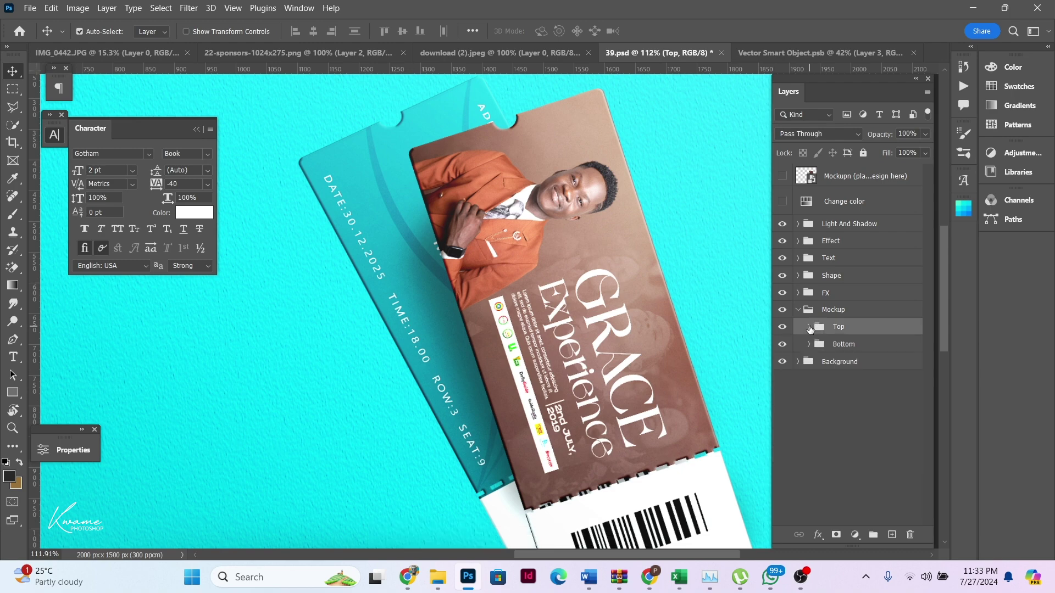
left_click(809, 345)
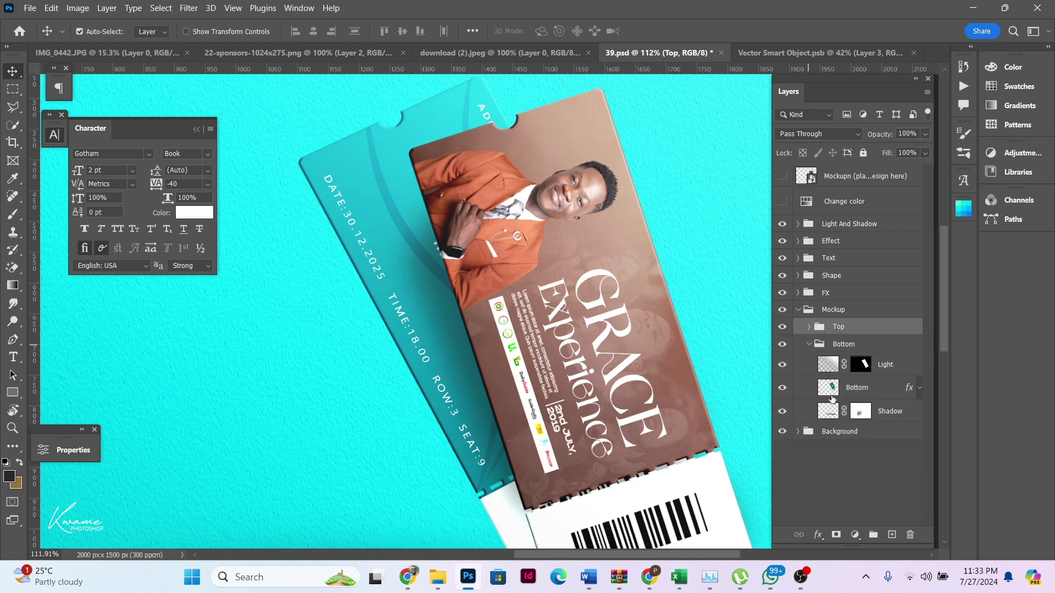
left_click(832, 389)
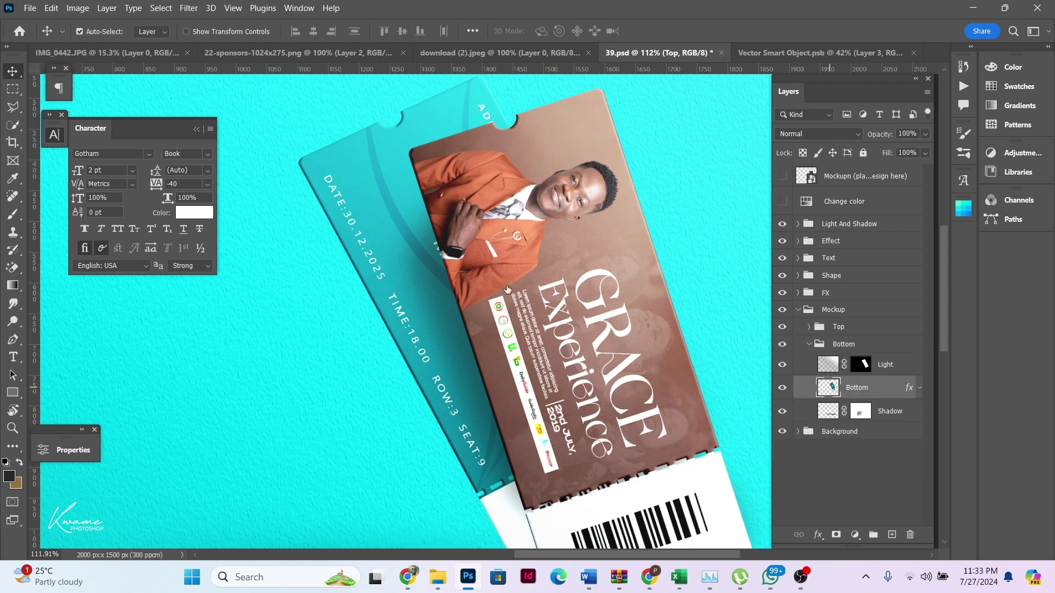
left_click(933, 122)
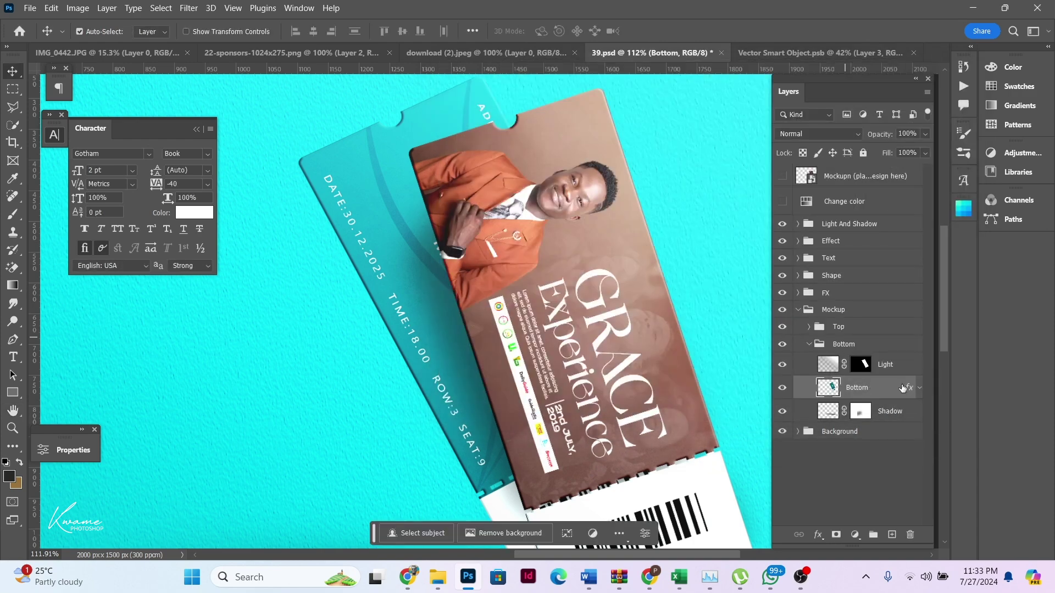
left_click(920, 389)
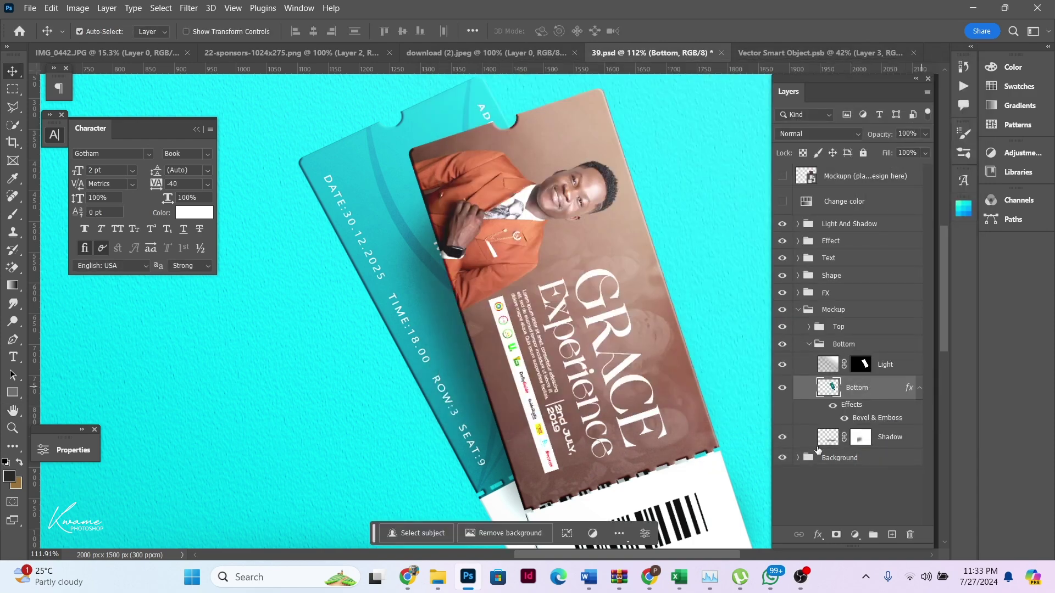
double_click(830, 391)
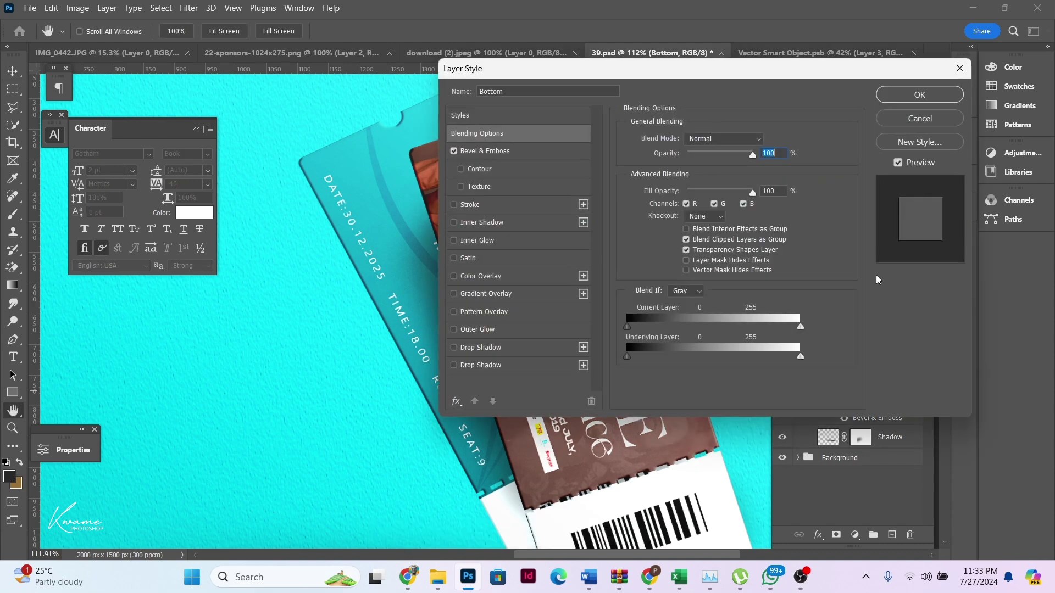
left_click(916, 119)
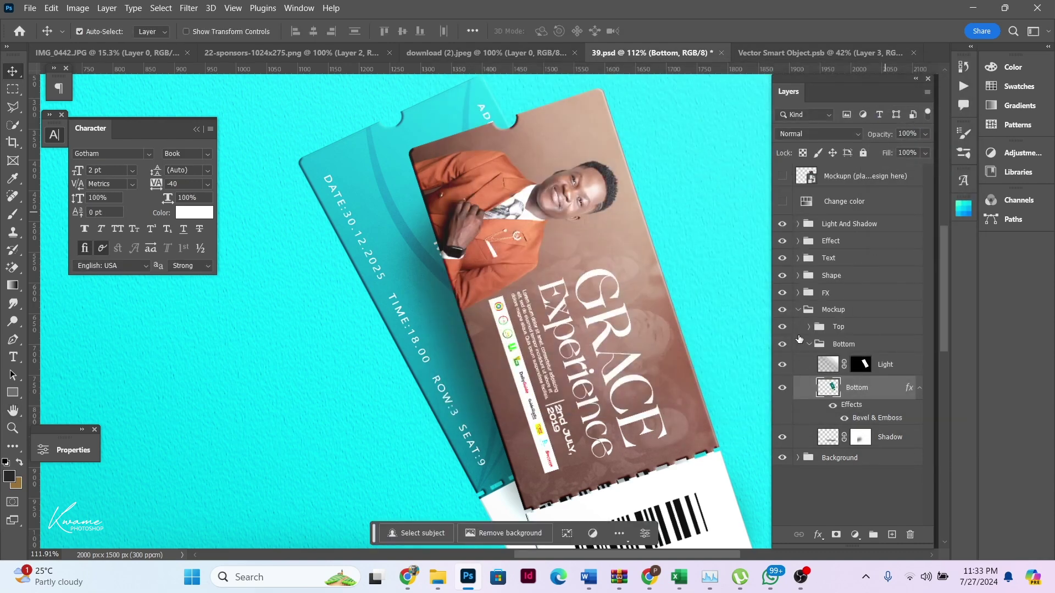
left_click(828, 447)
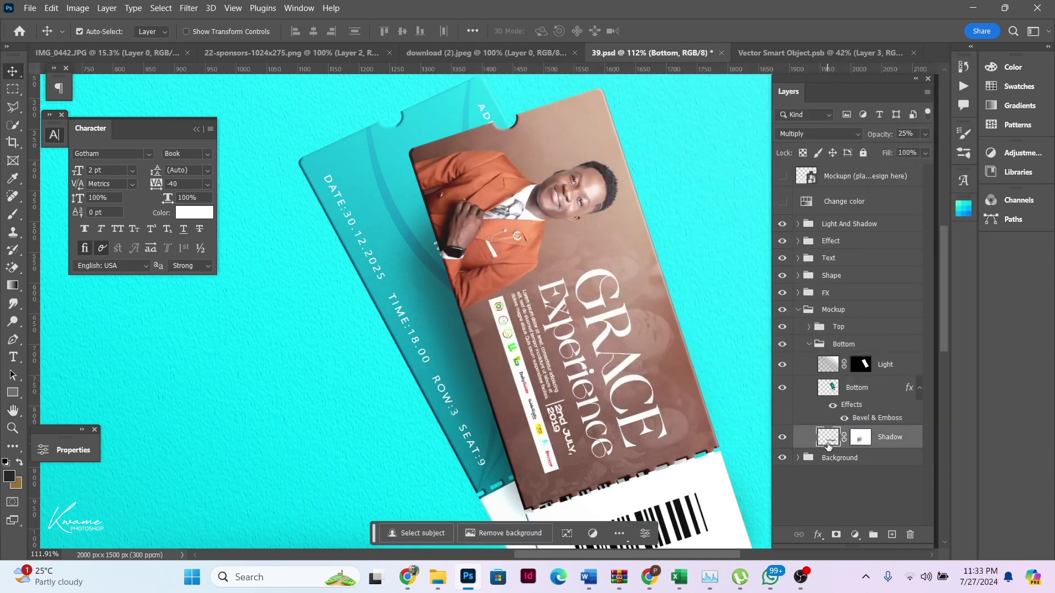
left_click(783, 389)
left_click(783, 389)
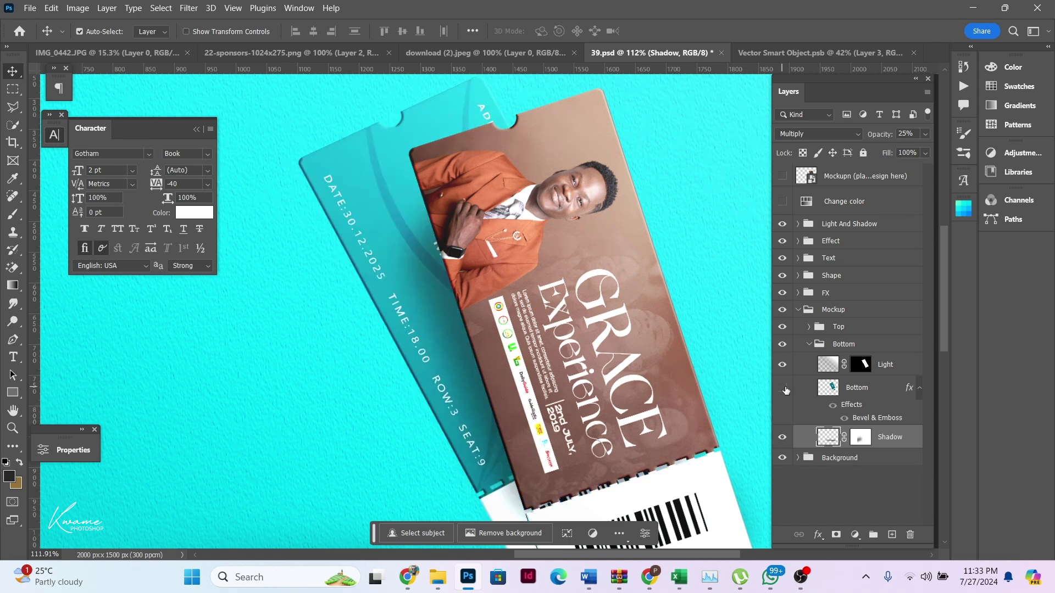
left_click(783, 389)
left_click(783, 389)
left_click(919, 388)
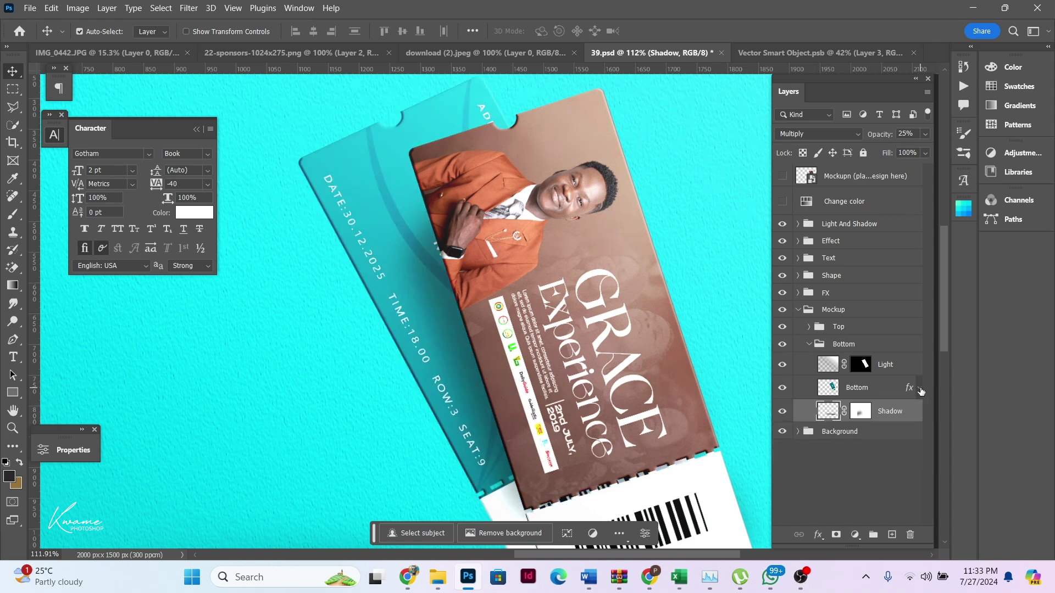
left_click(919, 389)
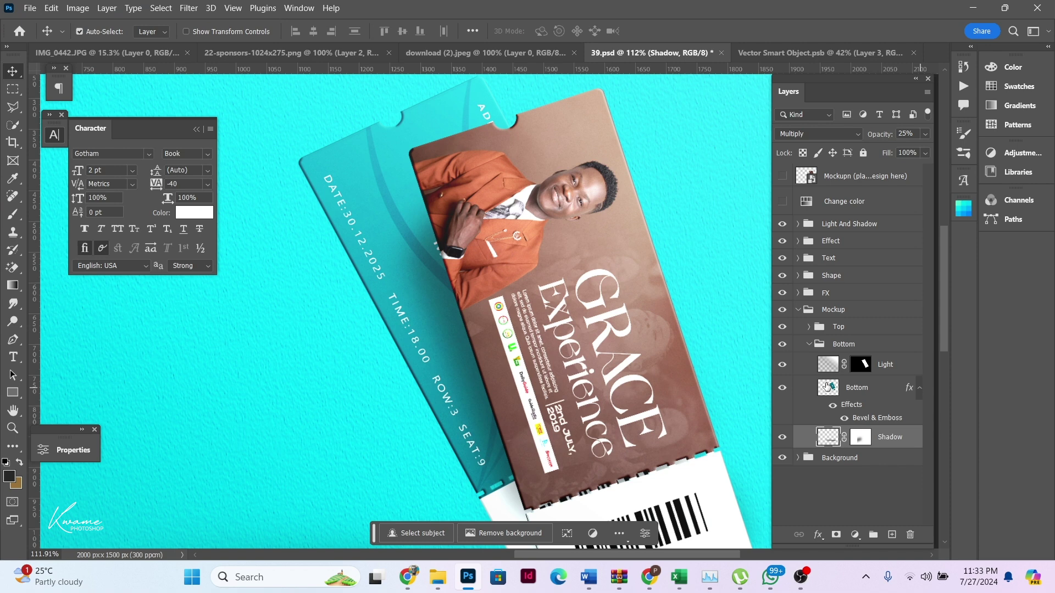
Step: Convert the Bottom ticket layer to a smart object and open its contents
left_click(807, 328)
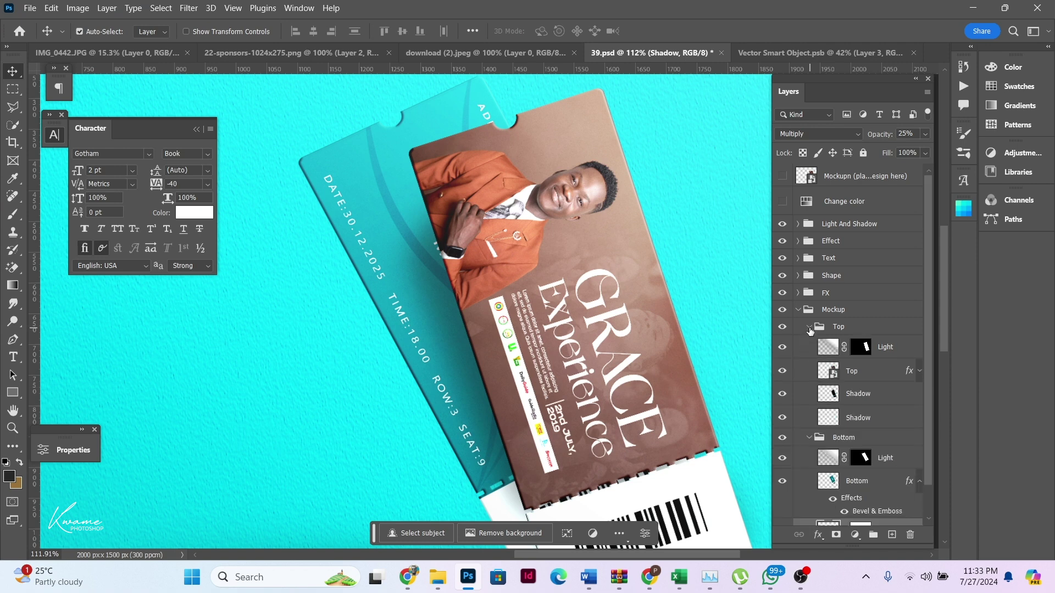
scroll(814, 346, "down", 2)
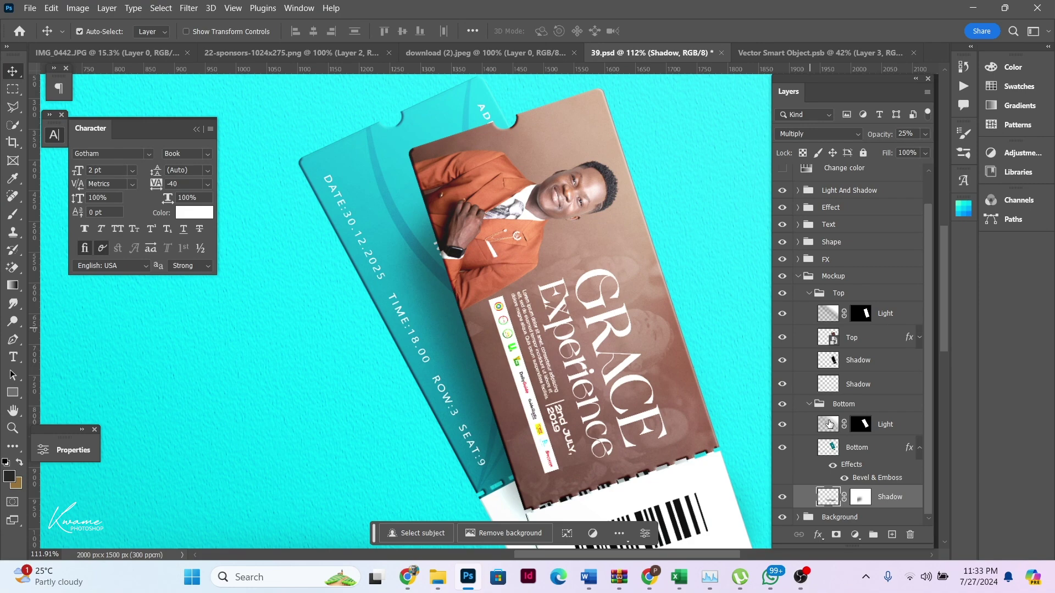
right_click(859, 450)
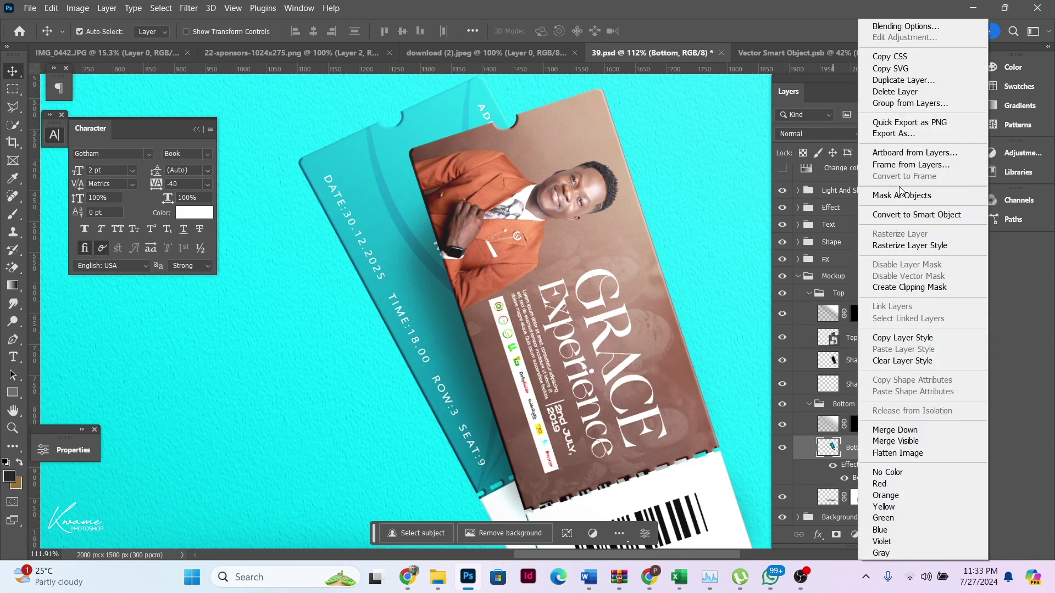
left_click(906, 214)
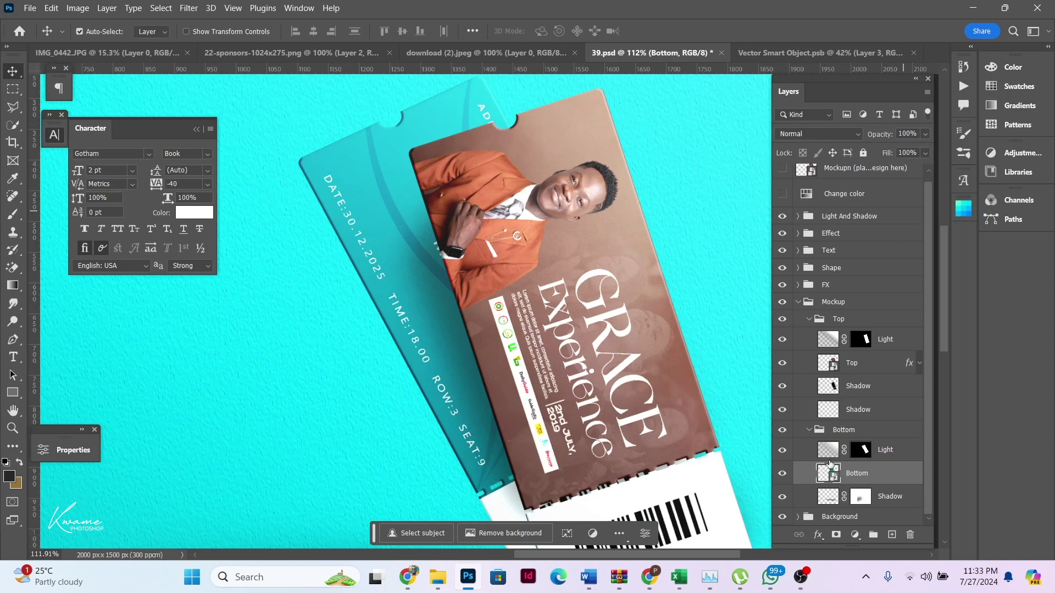
double_click(824, 473)
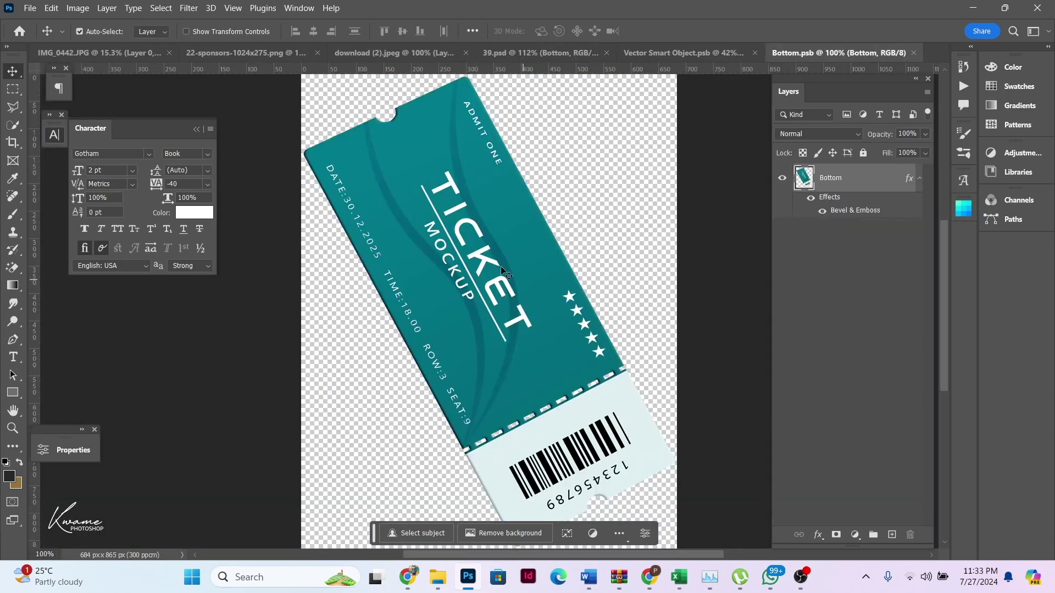
scroll(503, 272, "down", 3)
scroll(495, 269, "up", 6)
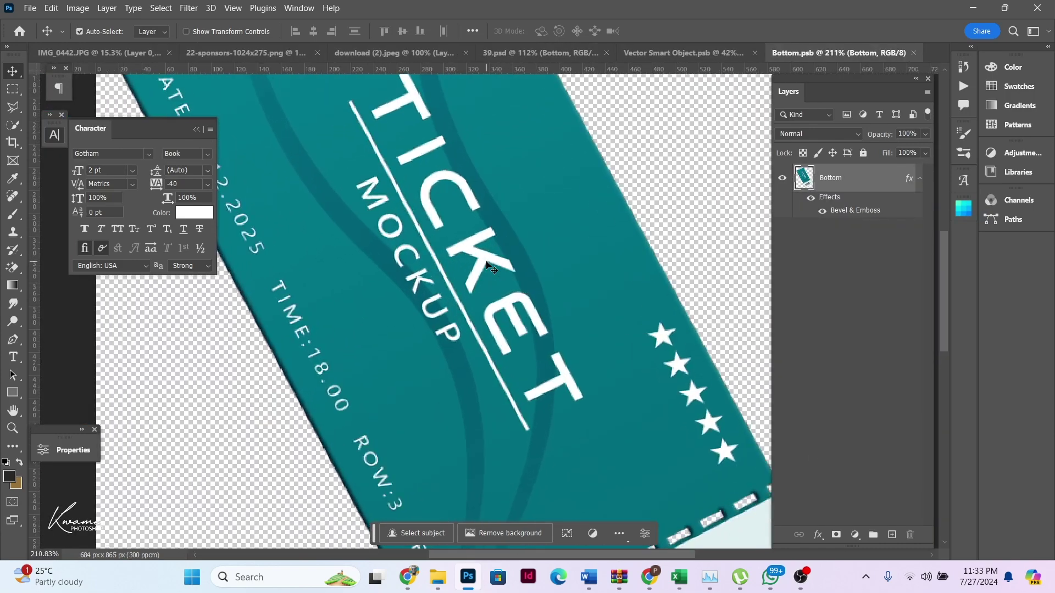
scroll(487, 266, "down", 5)
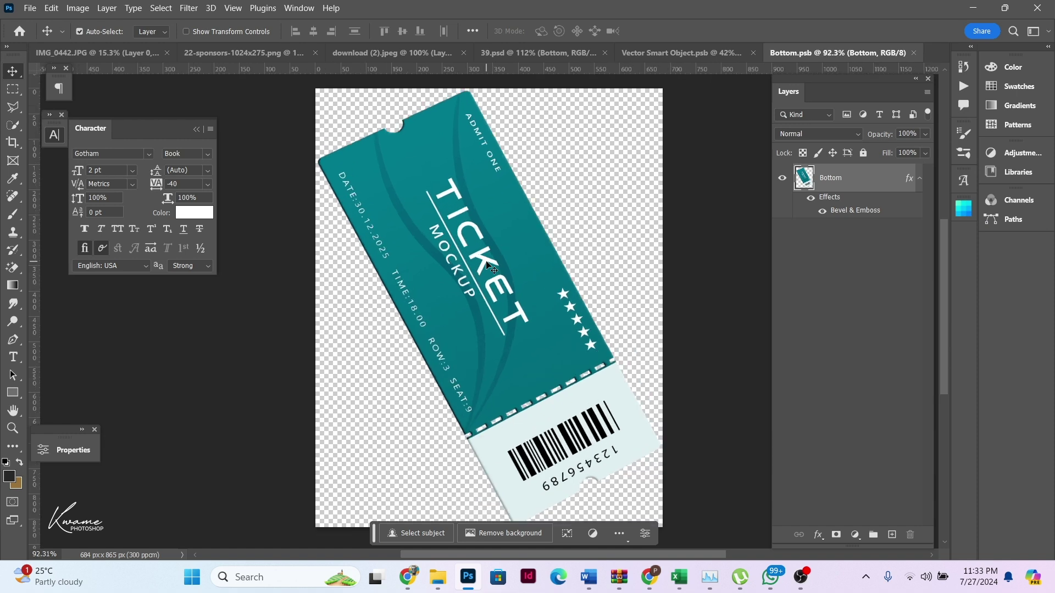
Step: Return to Vector Smart Object.psb, then unlock and expand the Background group
left_click(655, 54)
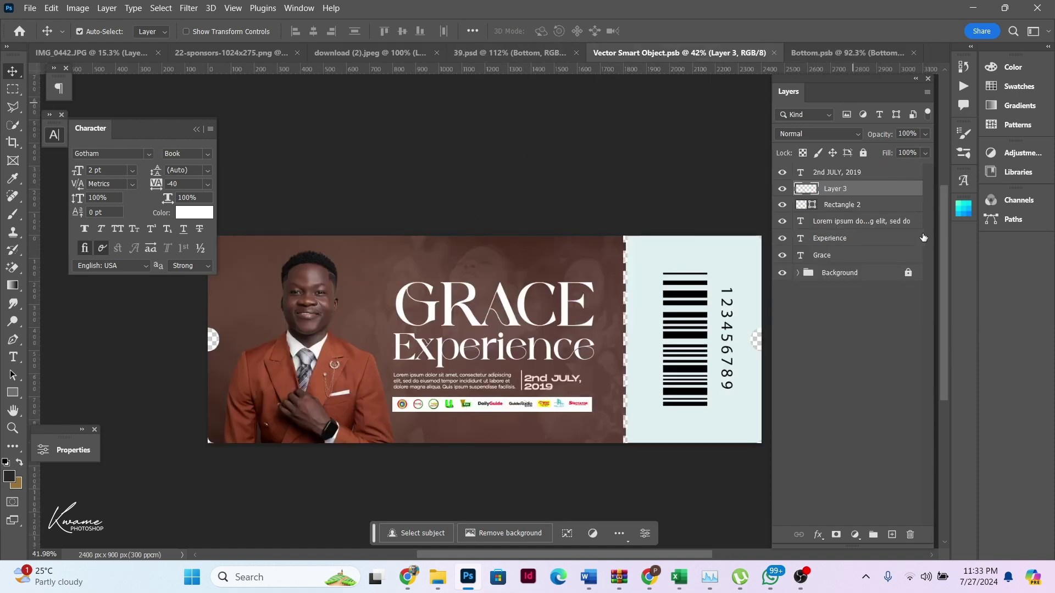
left_click(909, 273)
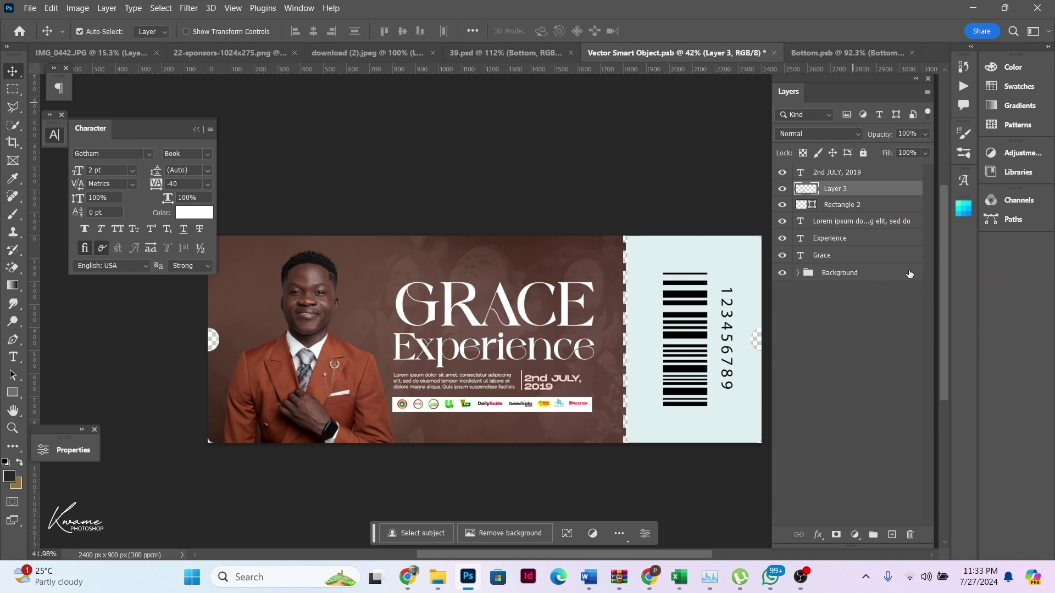
left_click(799, 271)
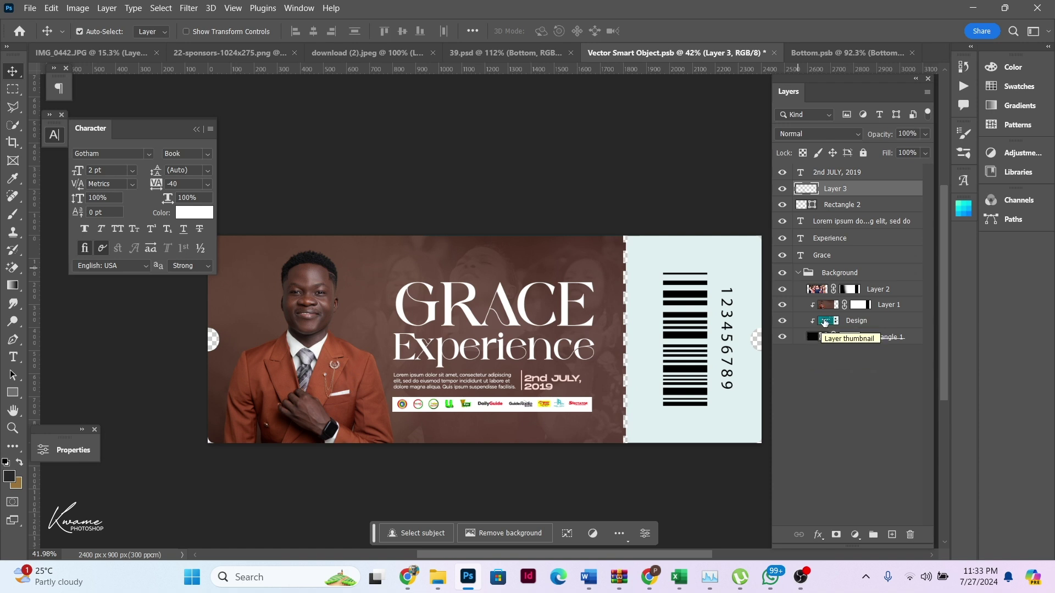
Step: Add a deep magenta Solid Color fill layer above Layer 1 and select Layer 2, the faded congregation photo
left_click(891, 308)
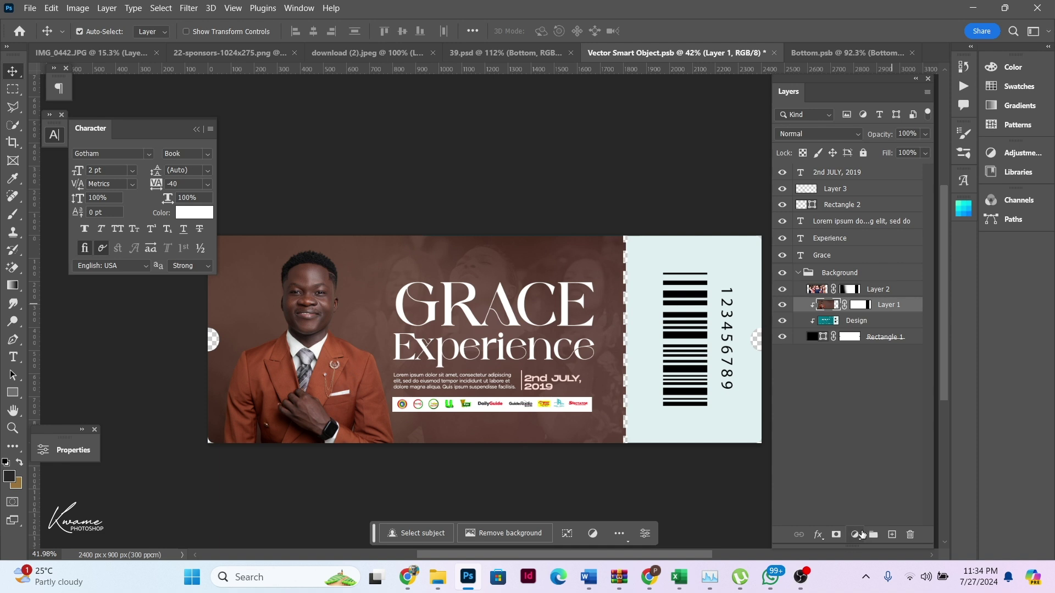
left_click(855, 535)
left_click(880, 290)
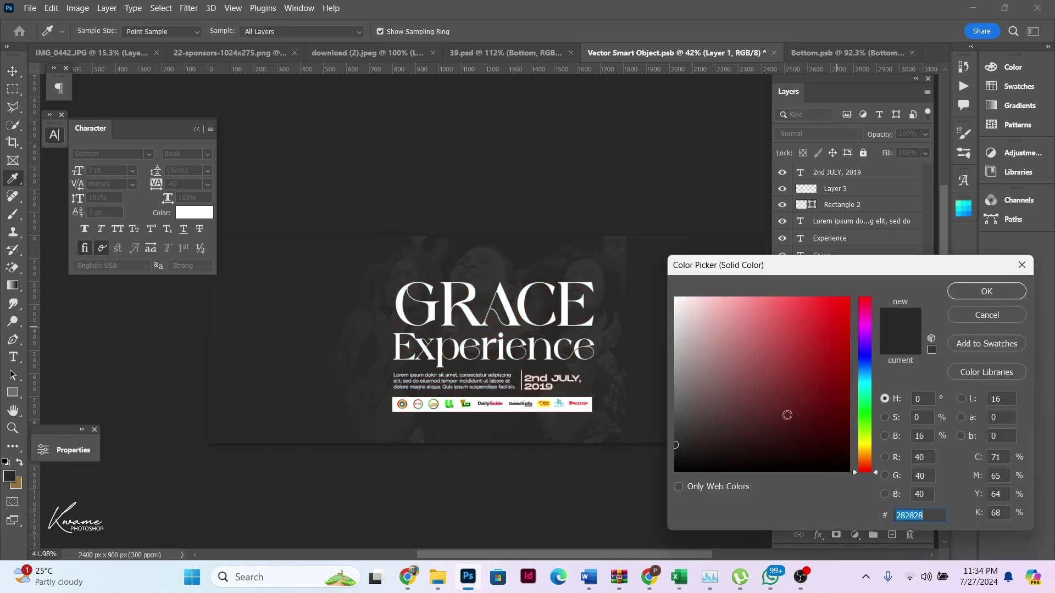
mouse_move(788, 416)
left_mouse_down()
mouse_move(840, 341)
mouse_move(889, 376)
left_mouse_up()
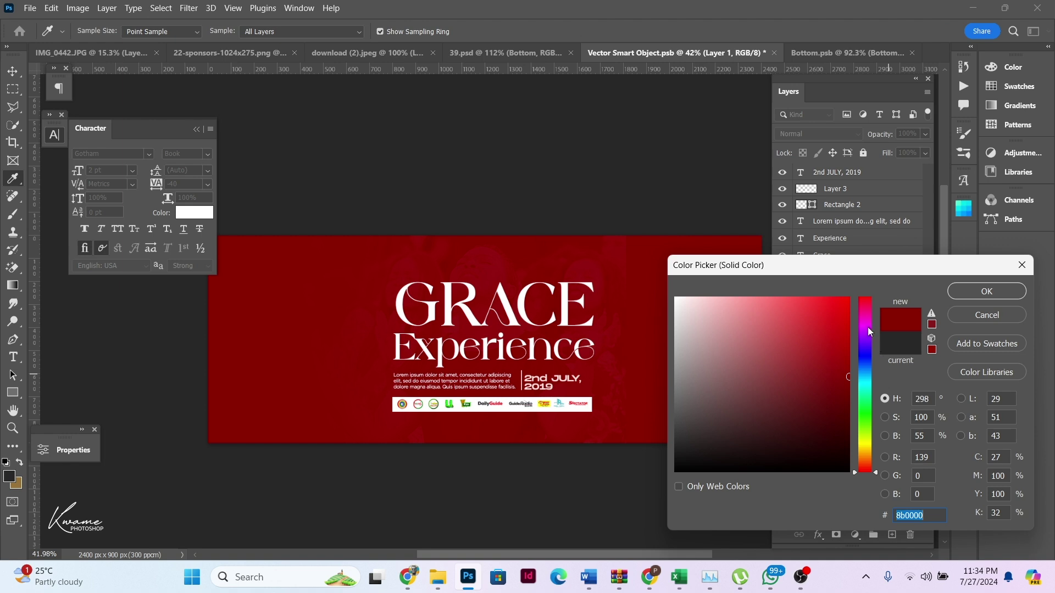
left_click_drag(868, 328, 867, 318)
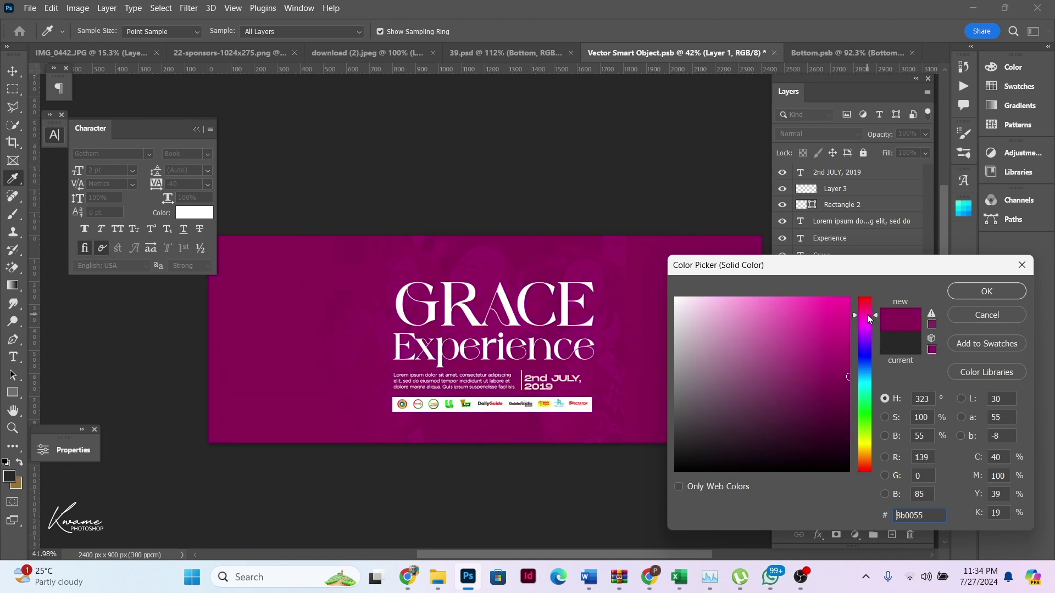
left_click_drag(801, 365, 866, 373)
left_click(988, 291)
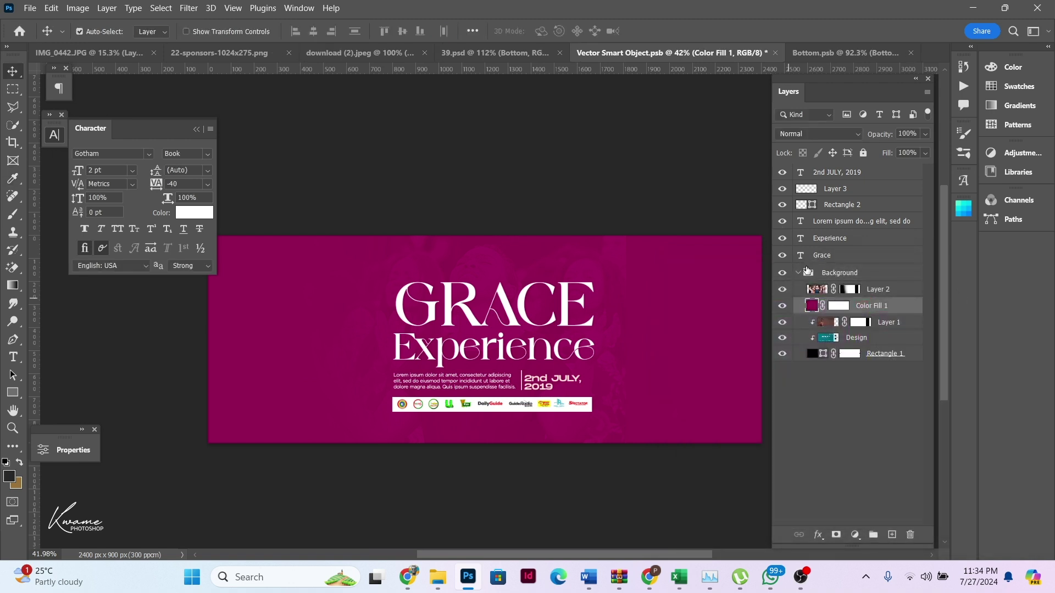
left_click(487, 278)
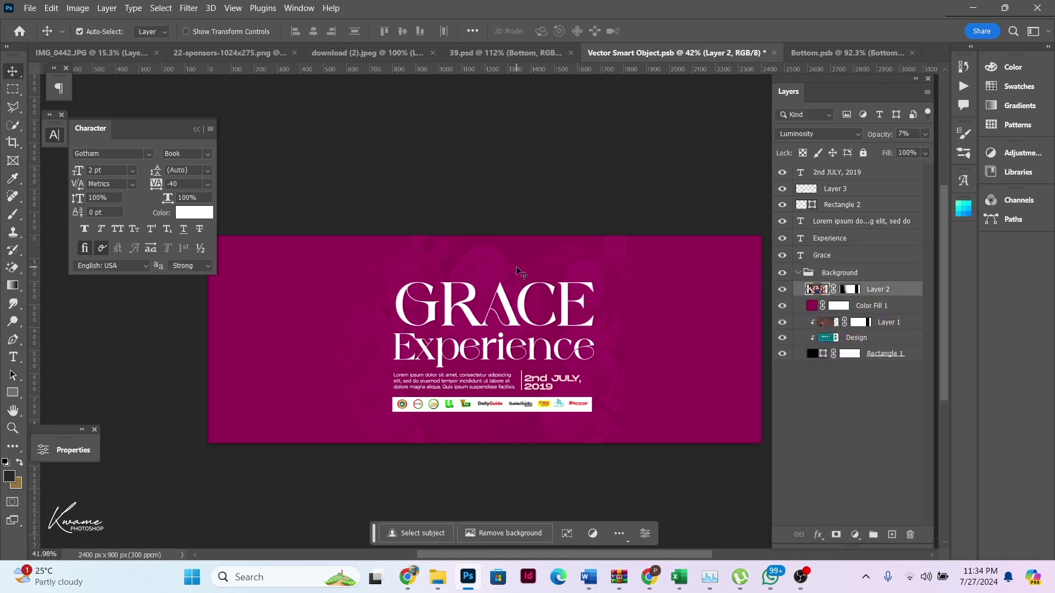
Step: Scale the congregation photo on Layer 2 to about 169% and reposition it across the ticket
key("ctrl+t")
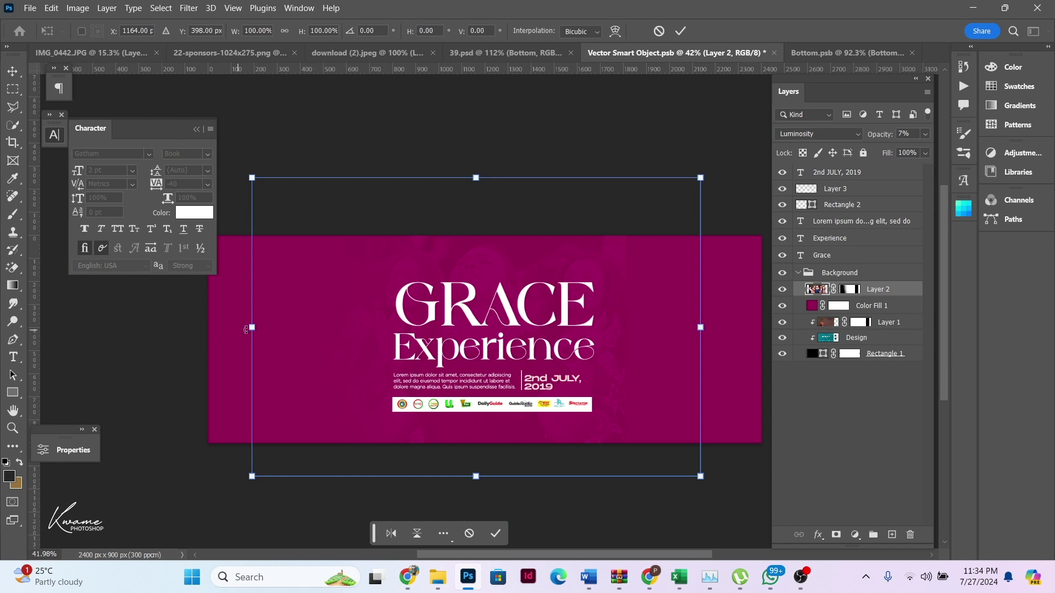
left_click_drag(252, 327, 29, 306)
key("ctrl+z")
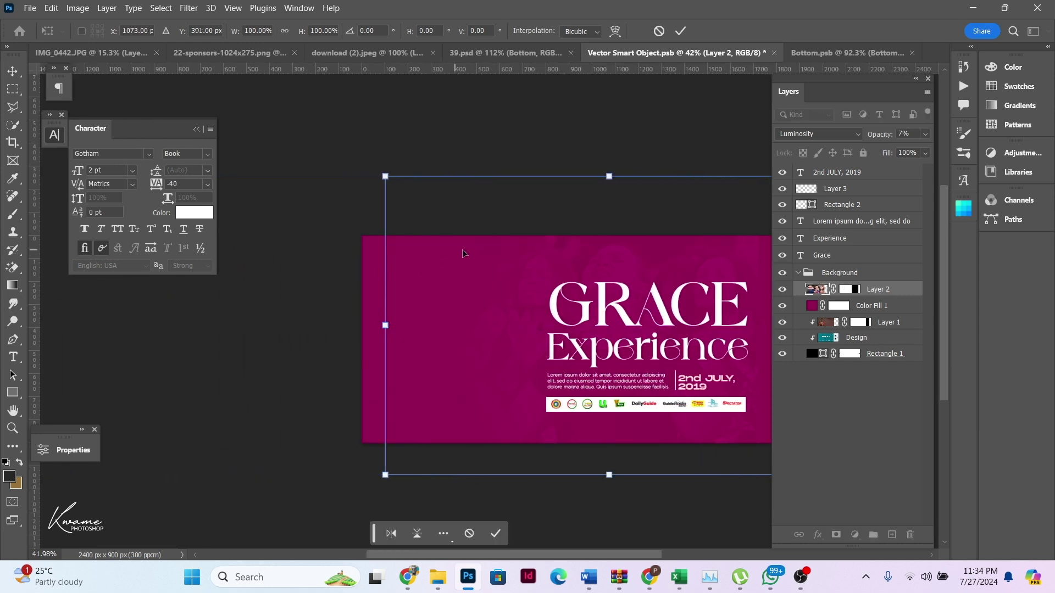
scroll(409, 347, "down", 3, "alt")
left_click_drag(408, 376, 275, 418)
left_click_drag(667, 211, 706, 183)
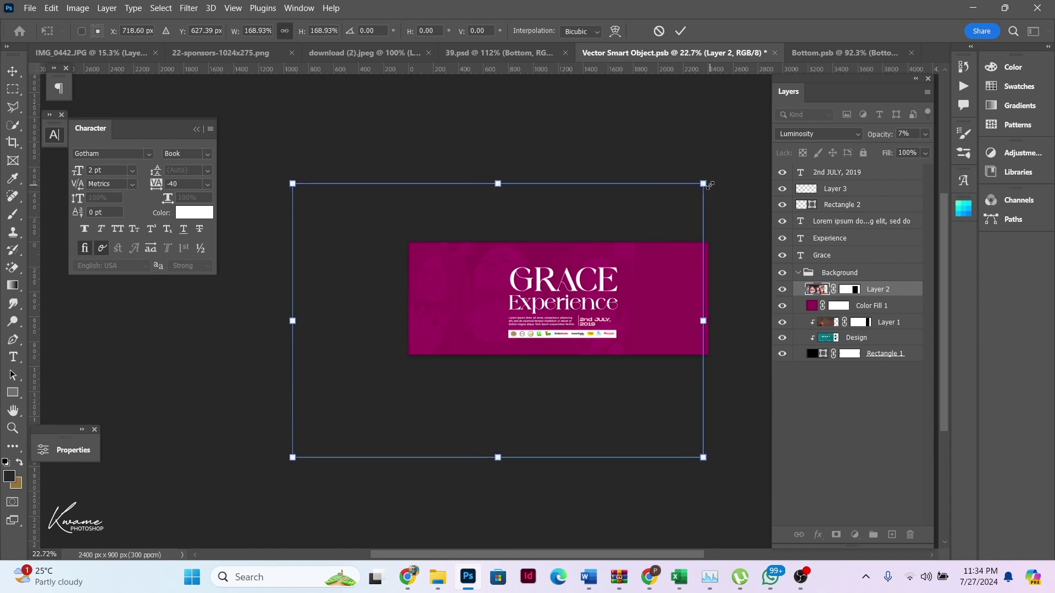
mouse_move(609, 243)
left_mouse_down()
mouse_move(657, 245)
mouse_move(620, 247)
left_mouse_up()
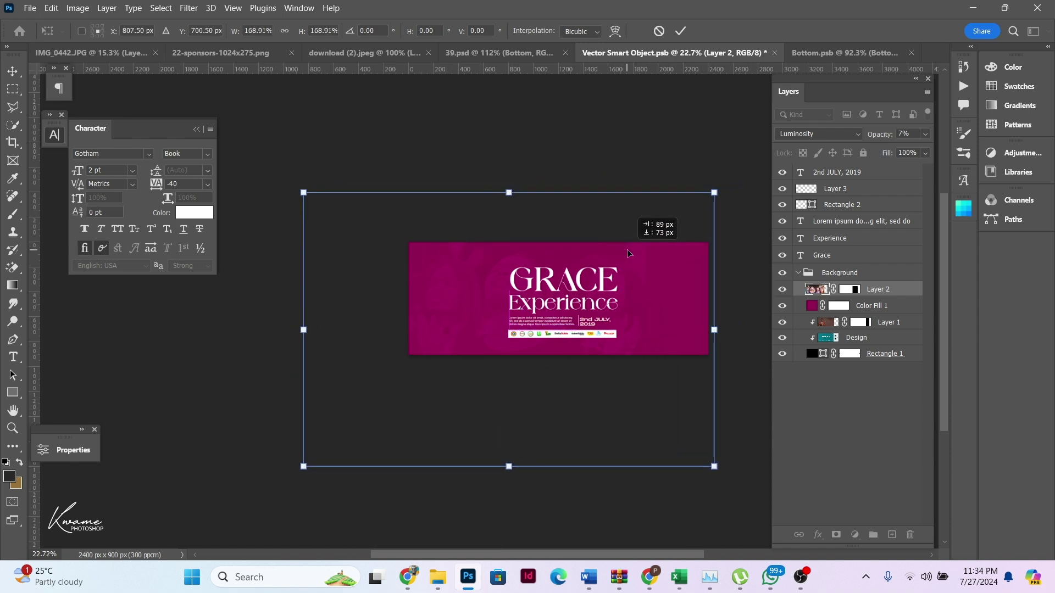
key("Return")
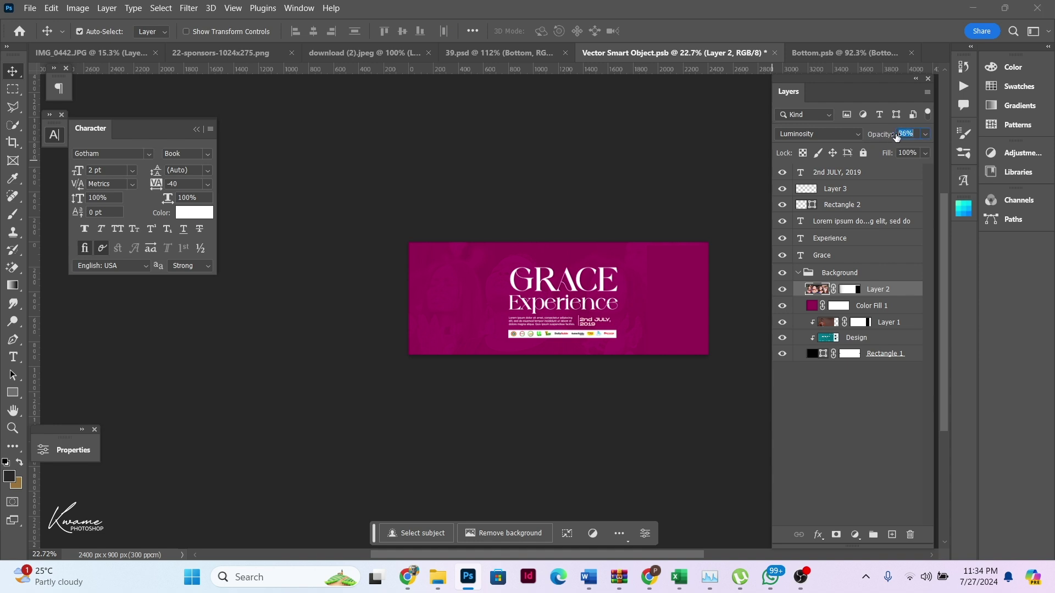
Step: Set Layer 2 to 26% opacity with the Luminosity blend mode, and shift the photo toward the ticket's right end
left_click_drag(897, 137, 882, 135)
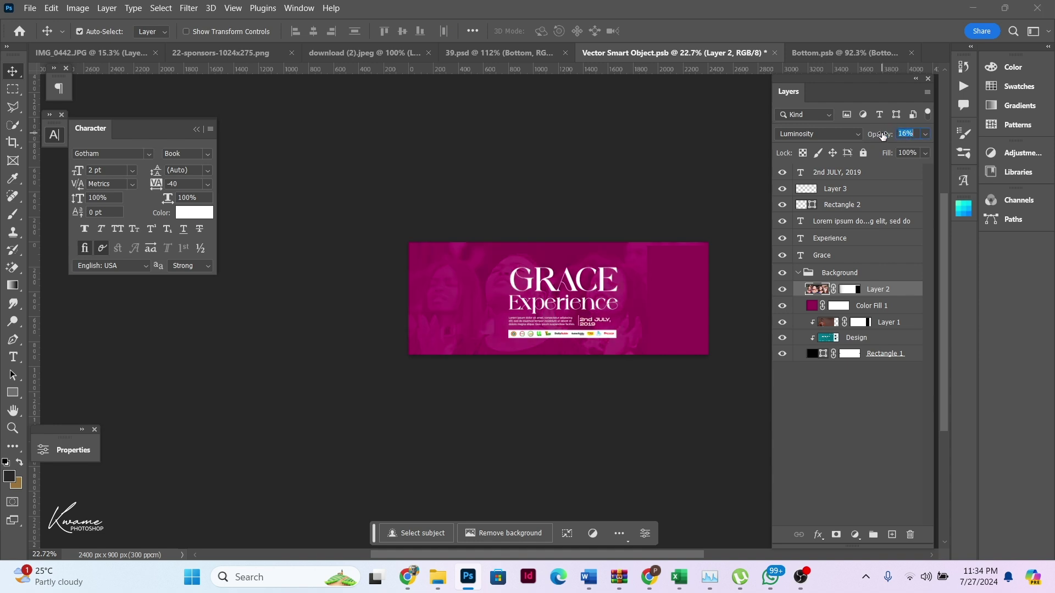
left_click(817, 133)
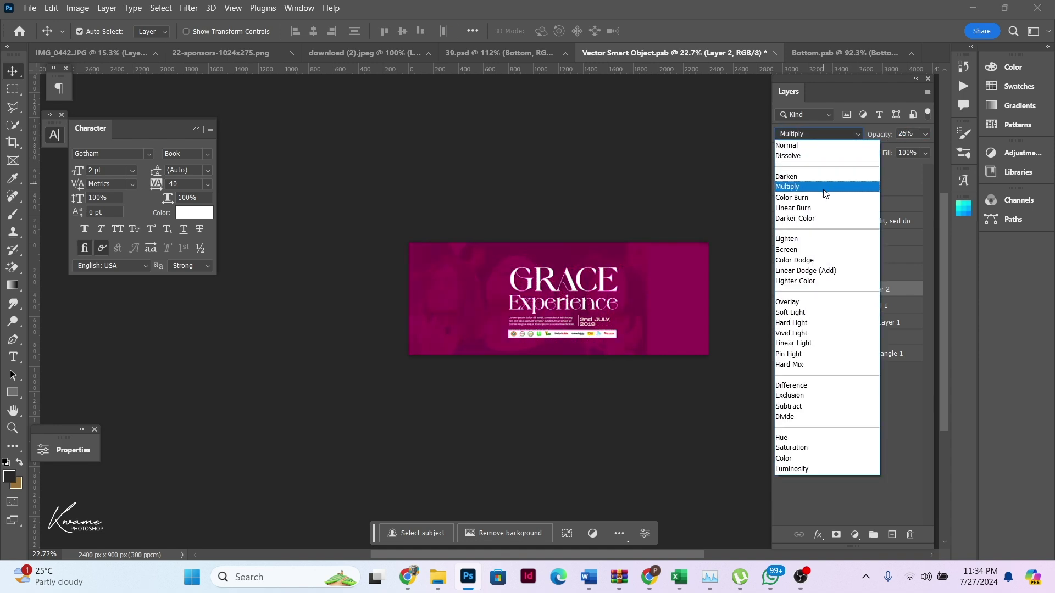
left_click(800, 469)
left_click_drag(482, 318, 548, 310)
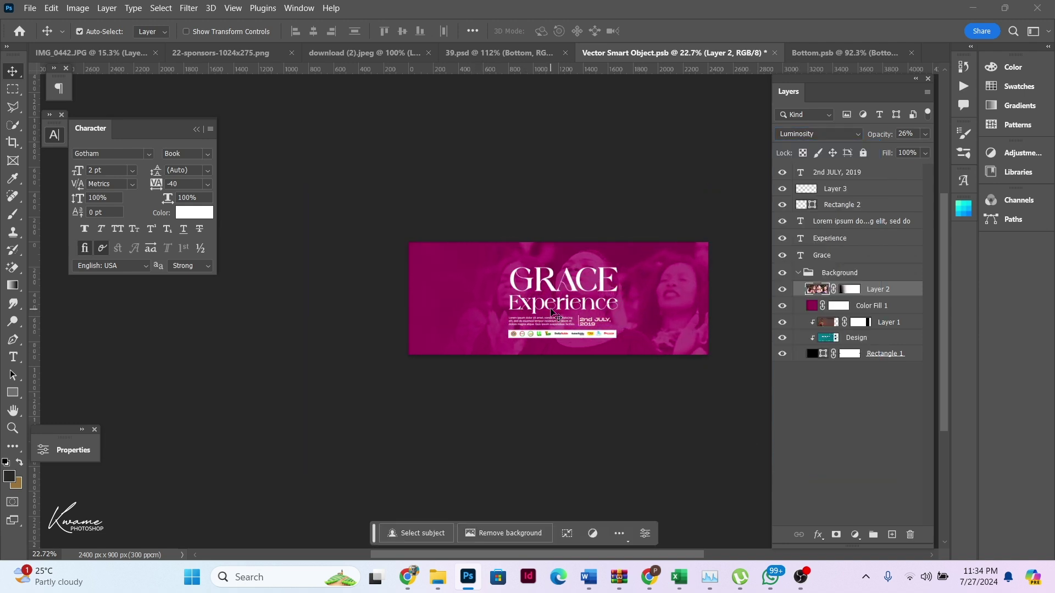
Step: Lock Layer 2, Color Fill 1, Layer 1, Design and Rectangle 1 in the Background group
left_click(863, 153)
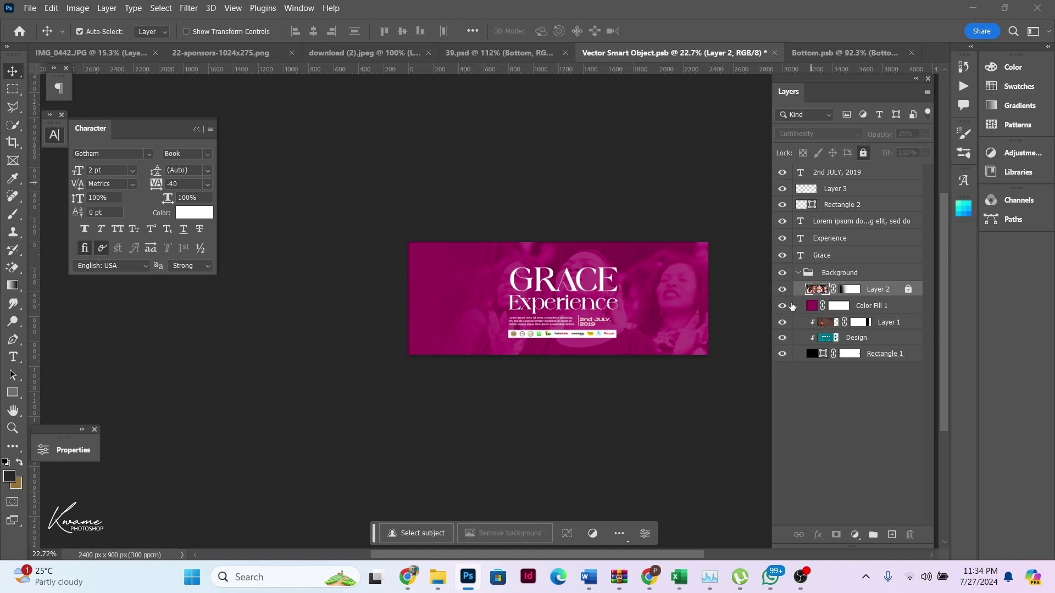
left_click(857, 305)
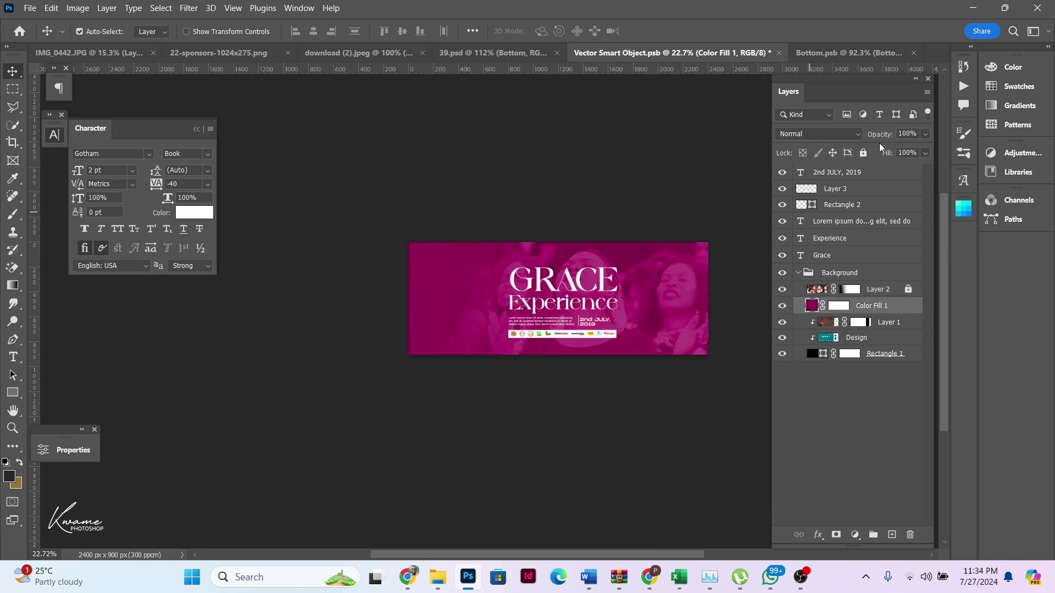
left_click(864, 152)
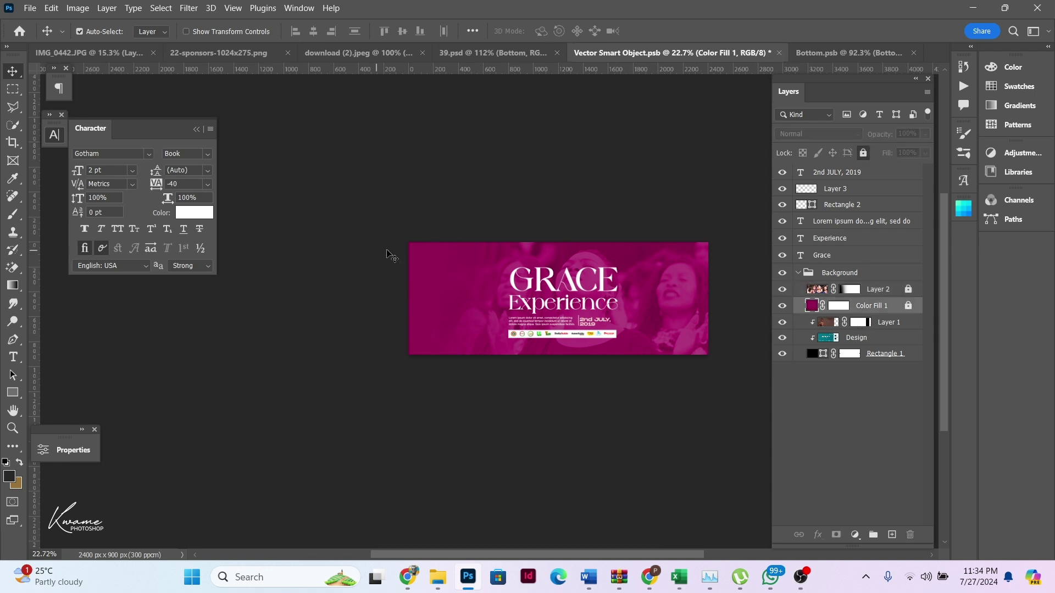
left_click(468, 313)
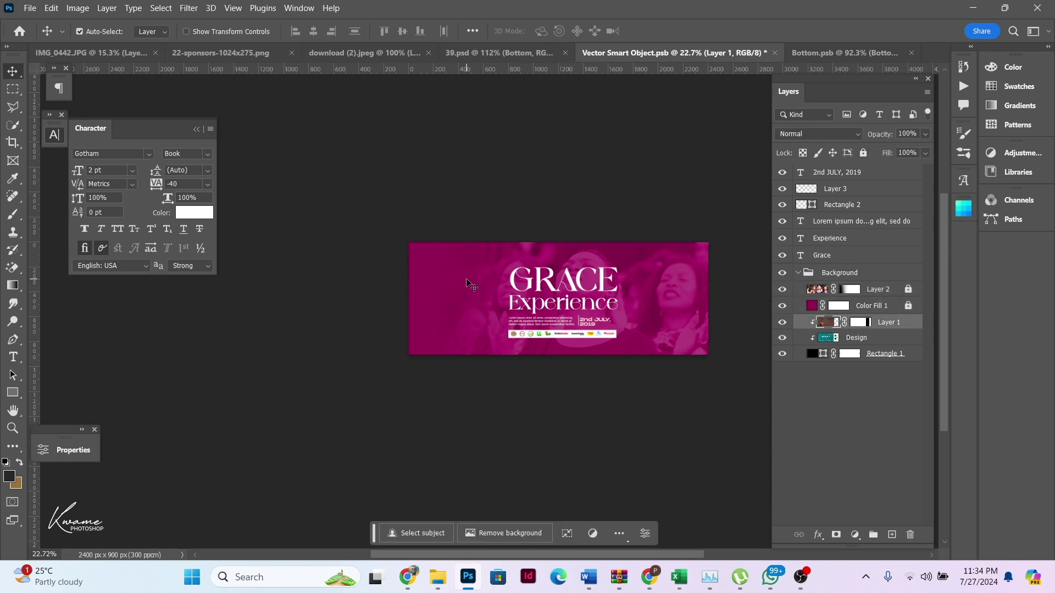
left_click(904, 365, "shift")
left_click(863, 153)
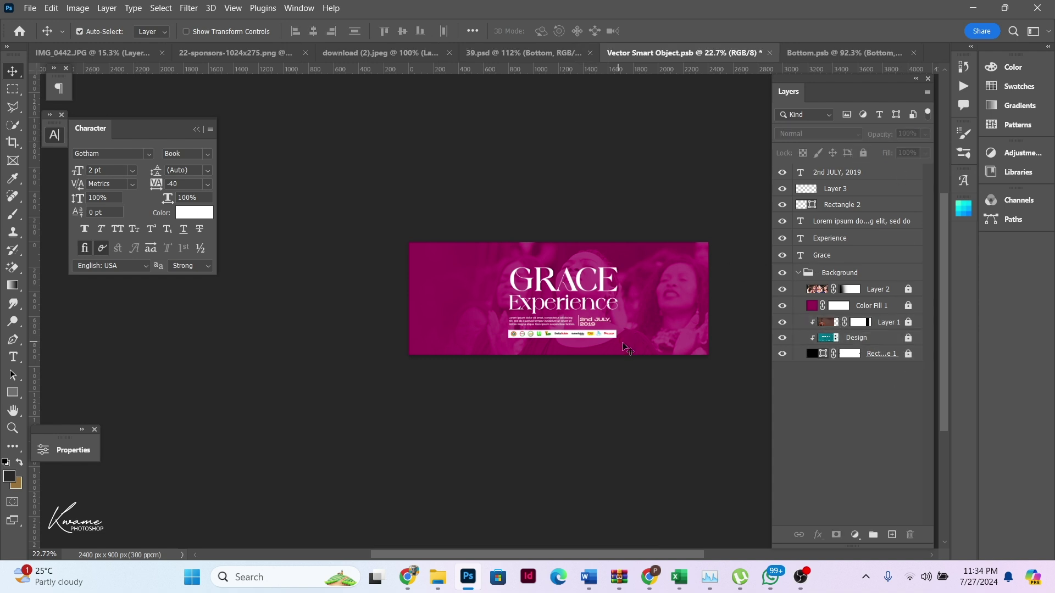
Step: Select all the text layers and sponsor logos and move them to the ticket's left side
left_click_drag(632, 343, 462, 290)
scroll(478, 418, "up", 5)
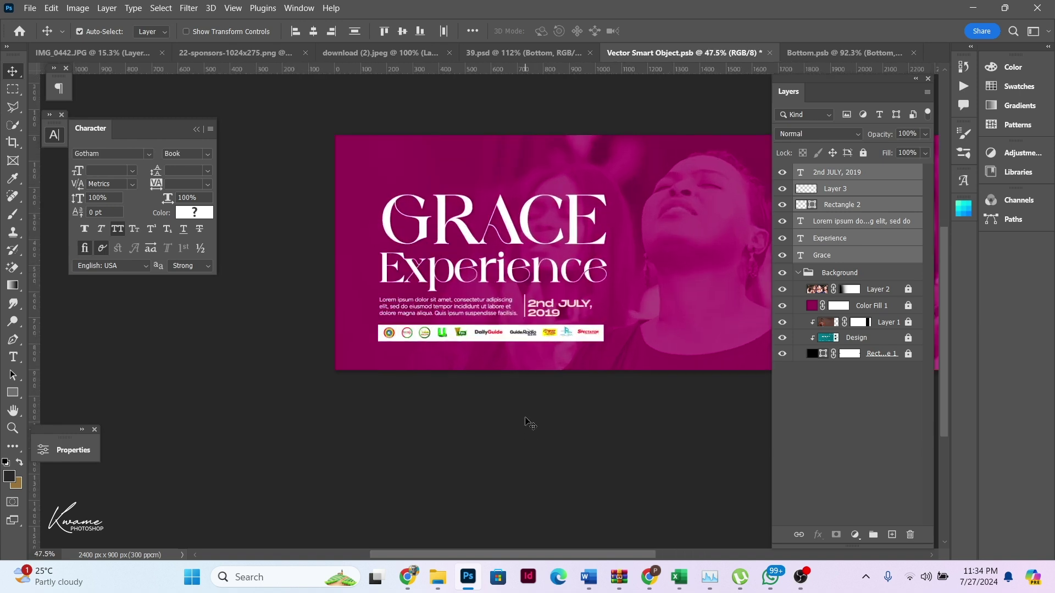
left_click(457, 390)
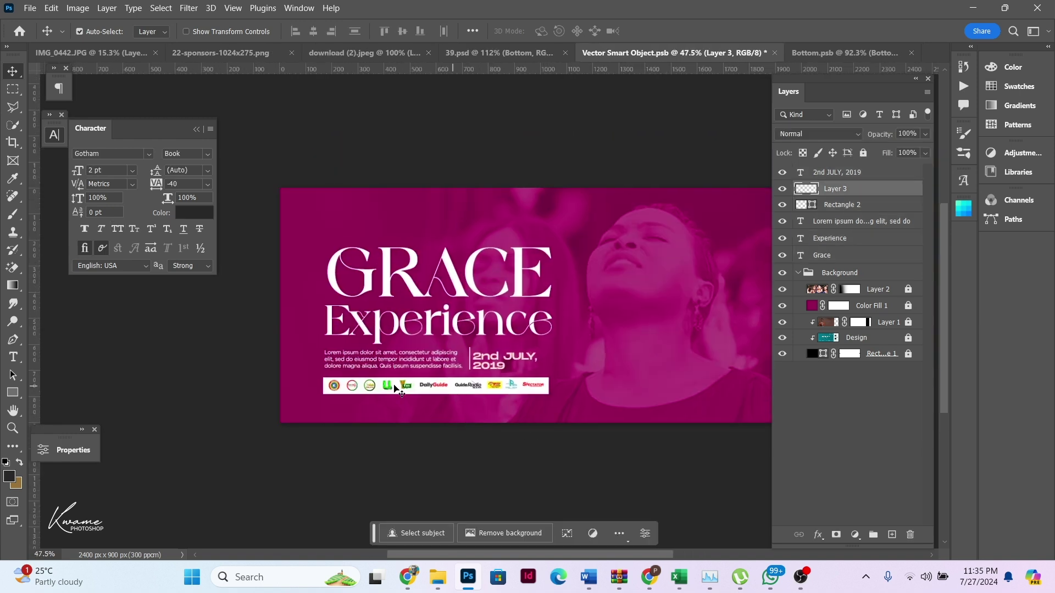
Step: Enlarge the lorem ipsum text, date and sponsor logo strip together to about 134% below the title
left_click_drag(317, 365, 623, 420)
key("ctrl+t")
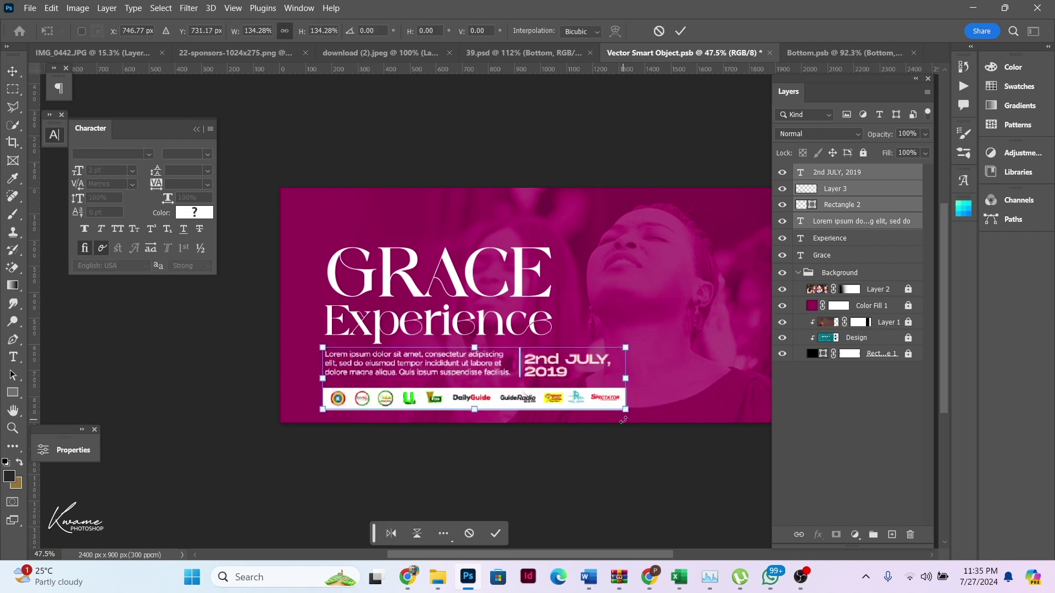
key("Return")
scroll(546, 338, "down", 2)
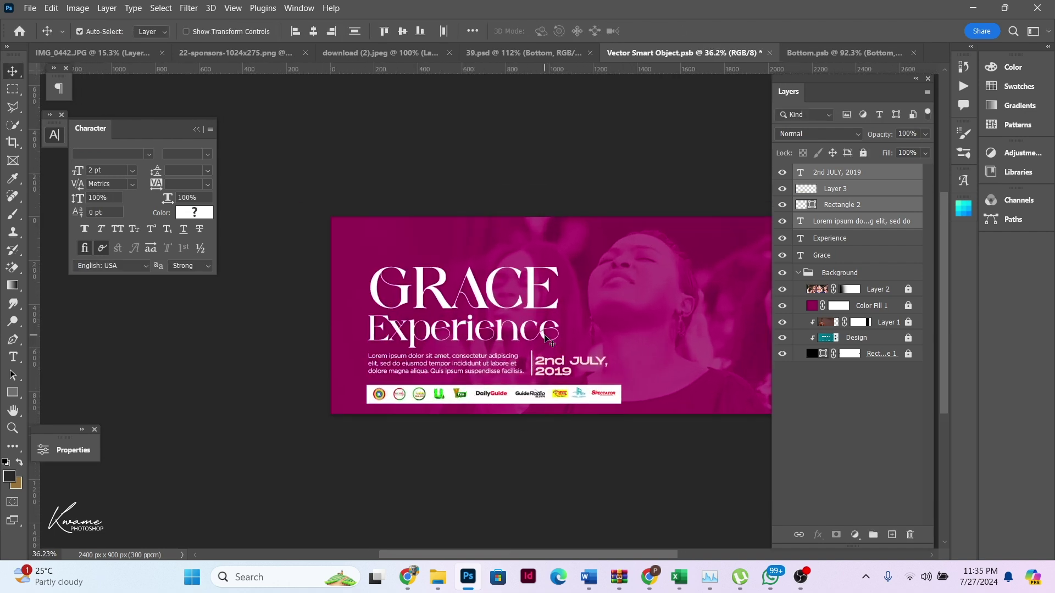
Step: Rasterize Color Fill 1 and clip it to the ticket shape with a clipping mask
right_click(899, 308)
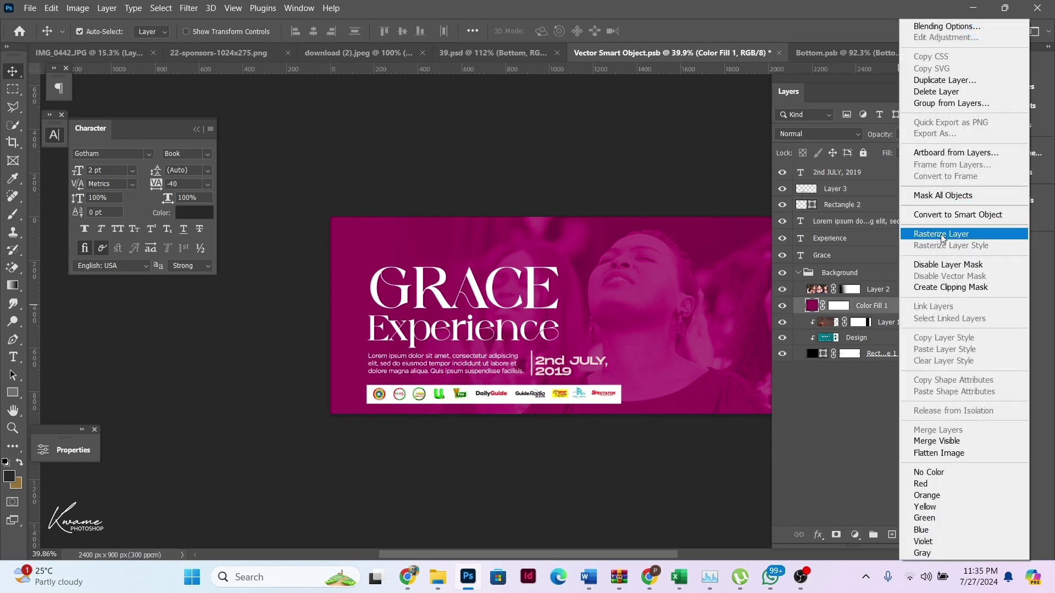
left_click(941, 235)
right_click(899, 307)
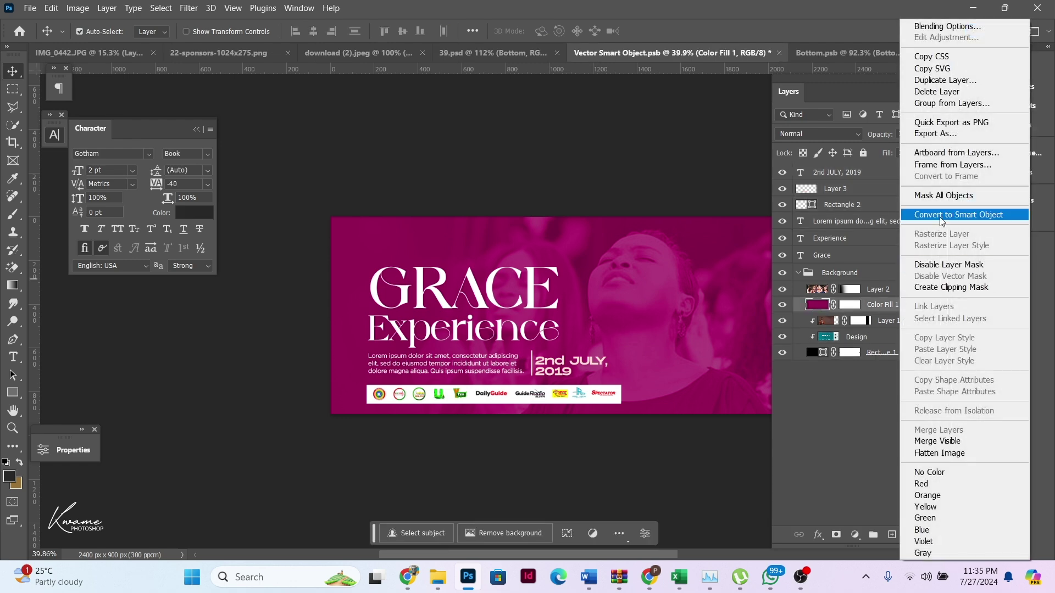
left_click(872, 305)
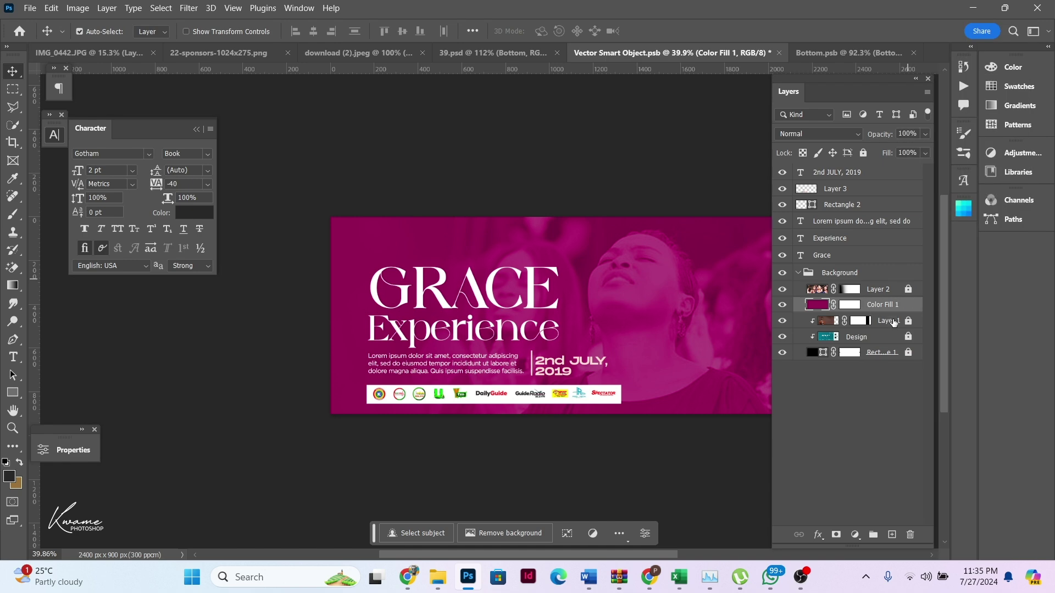
left_click(892, 309, "alt")
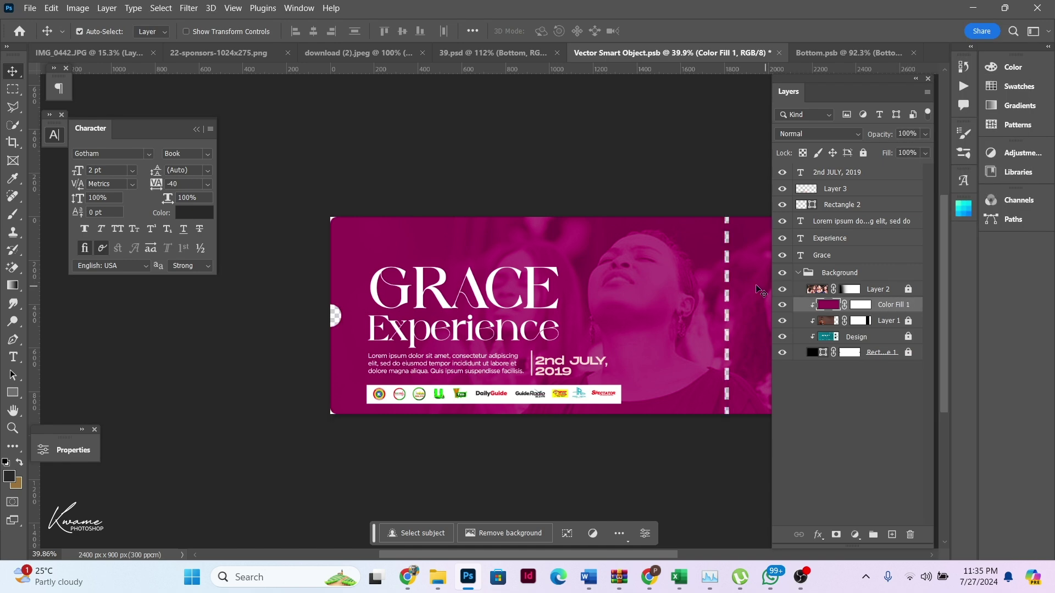
Step: Target Color Fill 1's layer mask and set up a 175 px round brush with 100% hardness
scroll(753, 286, "down", 3)
scroll(753, 285, "right", 3)
scroll(643, 373, "up", 5)
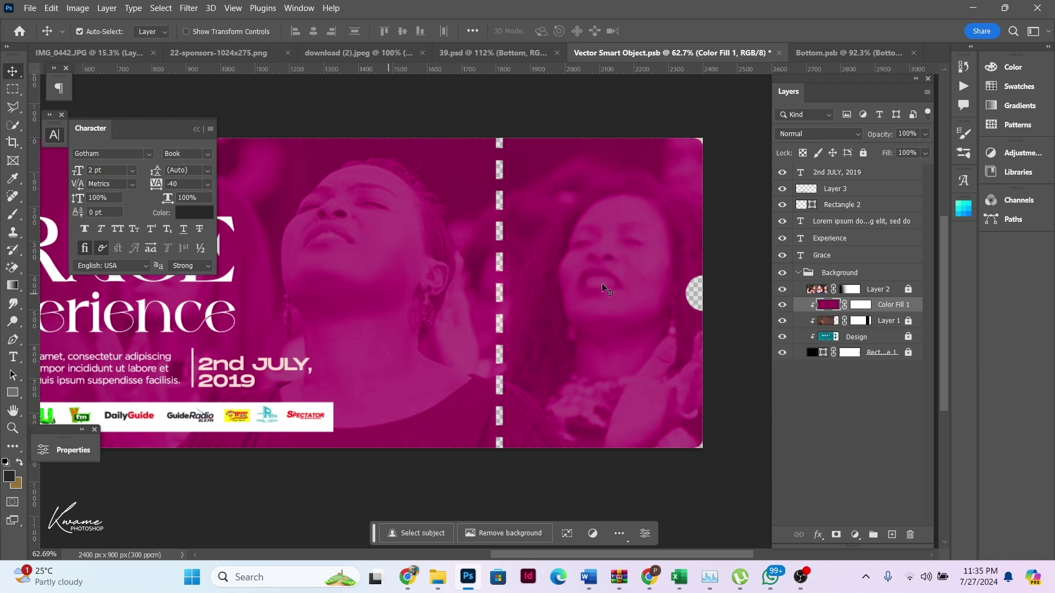
left_click(861, 305)
key("b")
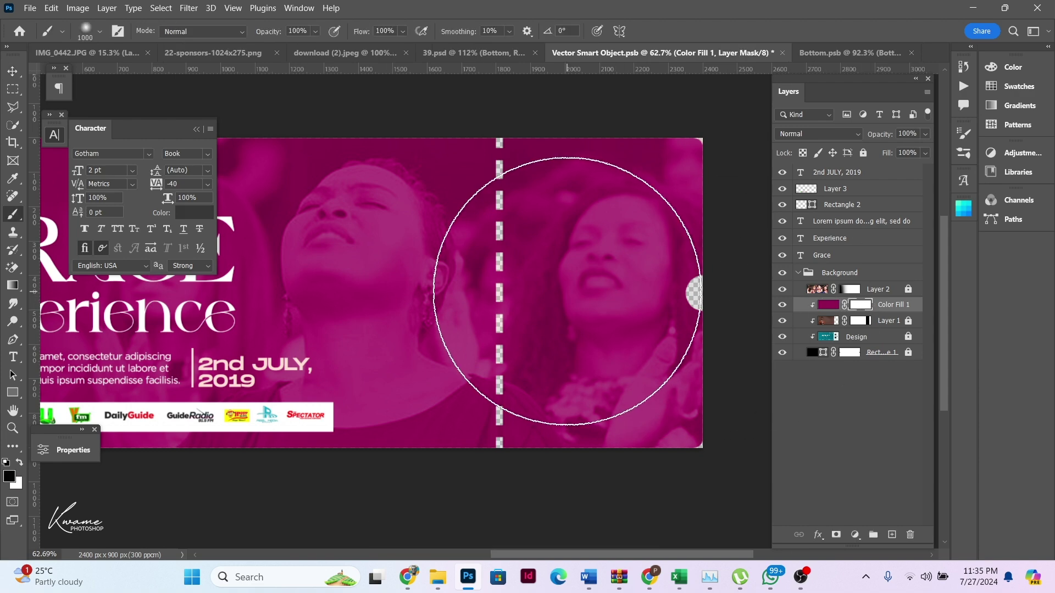
key("bracketleft")
key("bracketleft")
key("bracketleft")
key("bracketleft")
key("bracketleft")
key("bracketleft")
key("bracketleft")
key("bracketleft")
key("bracketleft")
key("bracketleft")
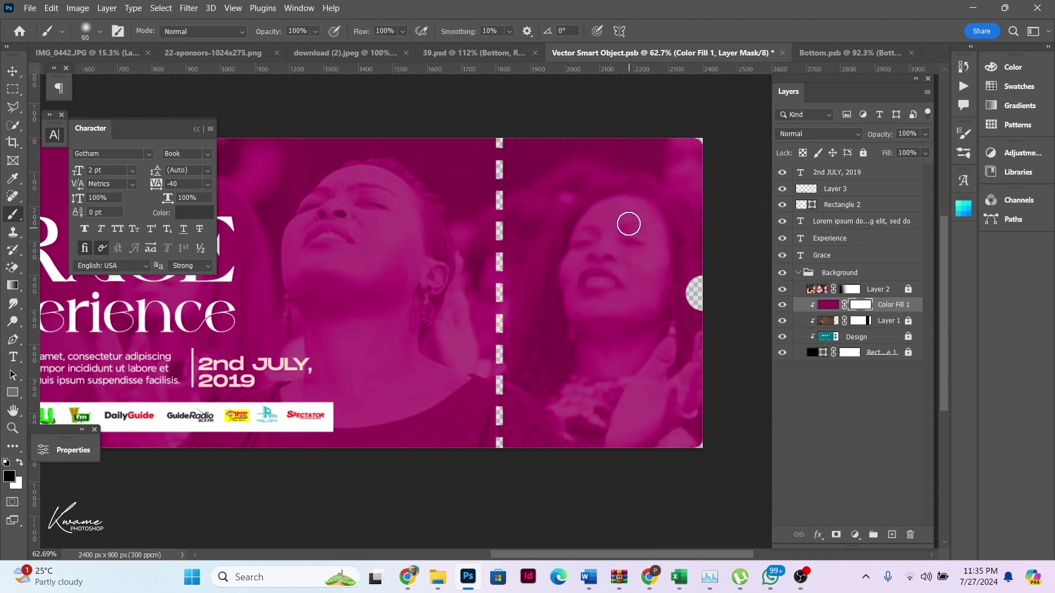
left_click(101, 31)
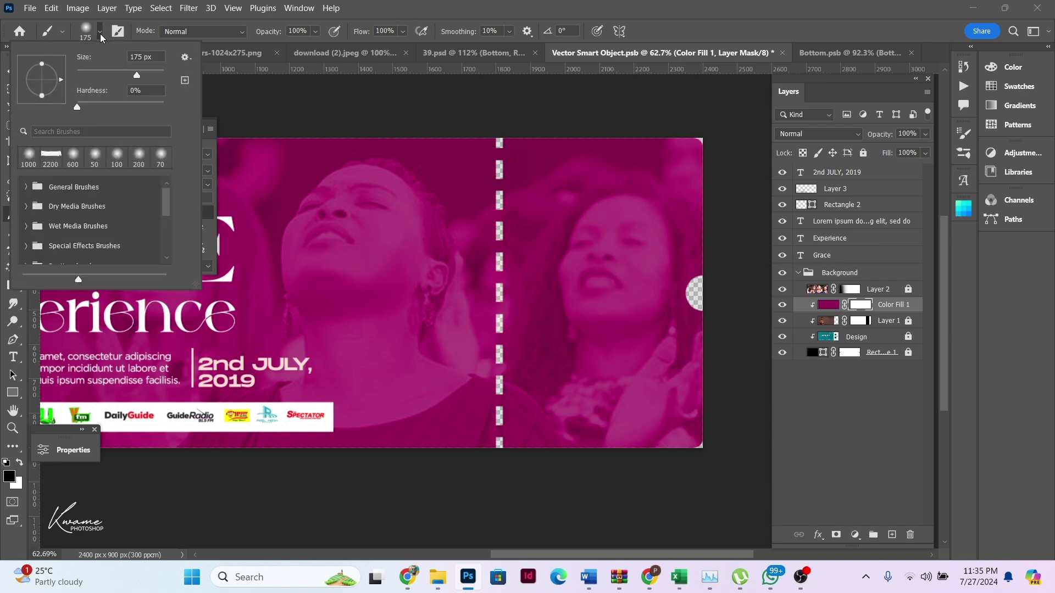
mouse_move(96, 97)
left_mouse_down()
mouse_move(154, 99)
mouse_move(209, 129)
left_mouse_up()
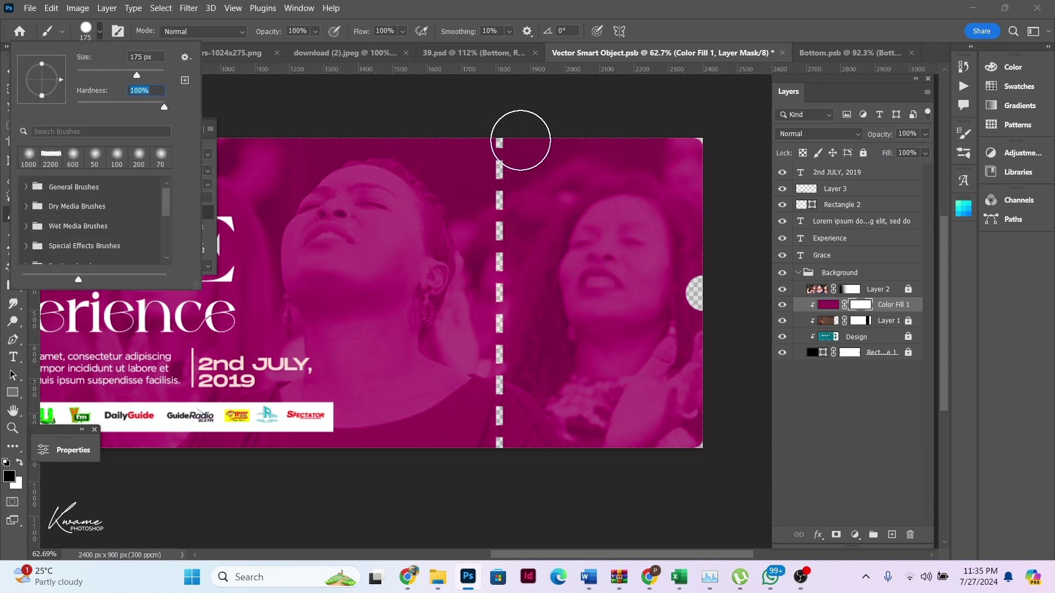
Step: Try painting the ticket stub out of Color Fill 1's mask freehand, then restore the mask to white
mouse_move(526, 140)
left_mouse_down()
mouse_move(533, 247)
mouse_move(593, 108)
mouse_move(597, 349)
mouse_move(565, 447)
mouse_move(690, 431)
mouse_move(662, 439)
mouse_move(675, 504)
mouse_move(707, 377)
mouse_move(537, 443)
mouse_move(533, 415)
left_mouse_up()
key("ctrl+z")
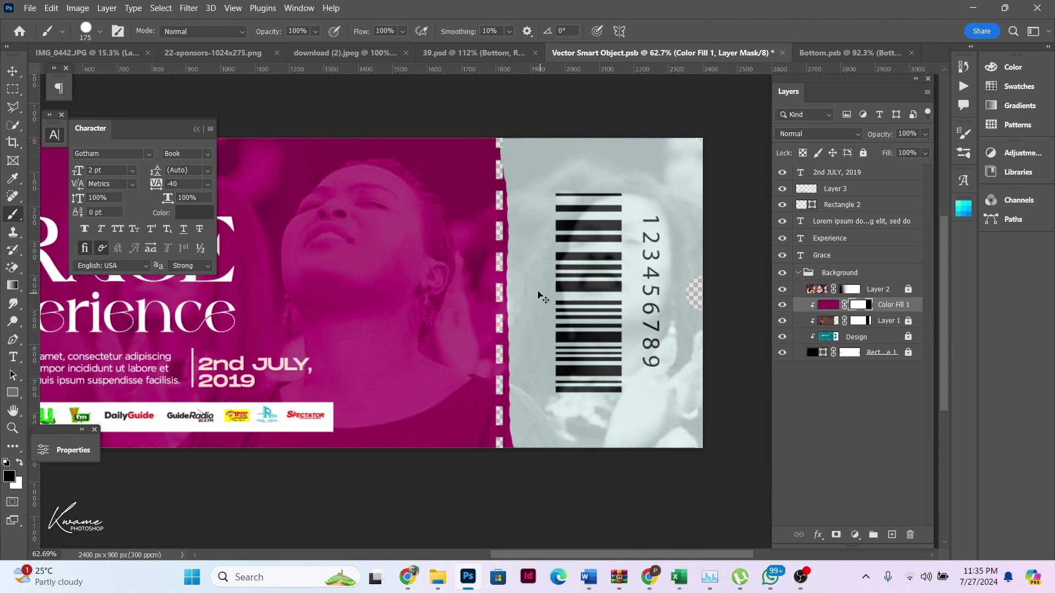
key("ctrl+BackSpace")
Step: Make a rectangular selection over the stub, paint it black on Color Fill 1's mask to reveal the barcode, and deselect
left_click(12, 89)
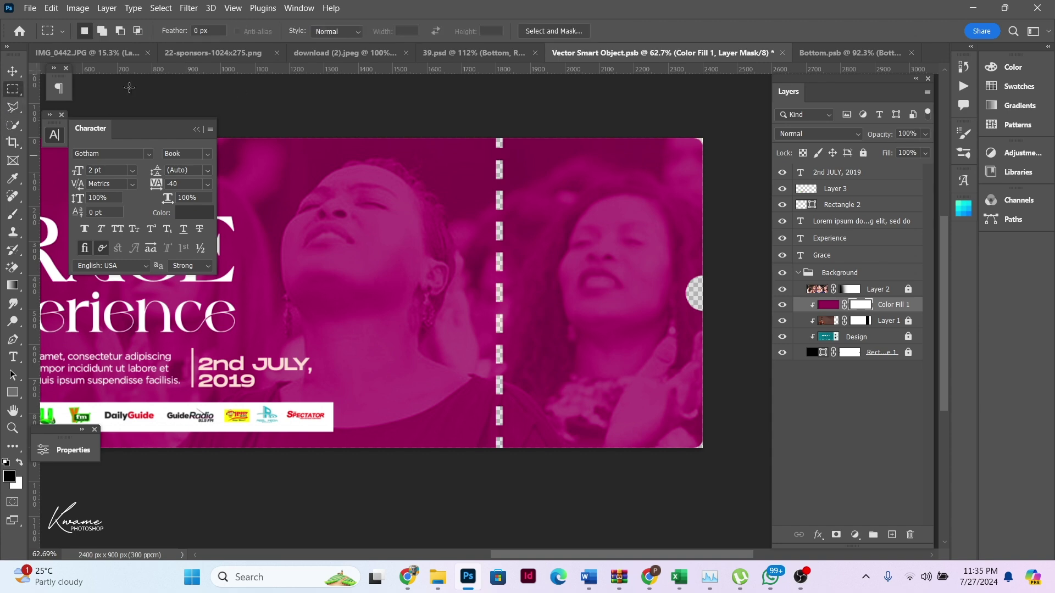
left_click_drag(501, 131, 707, 450)
key("b")
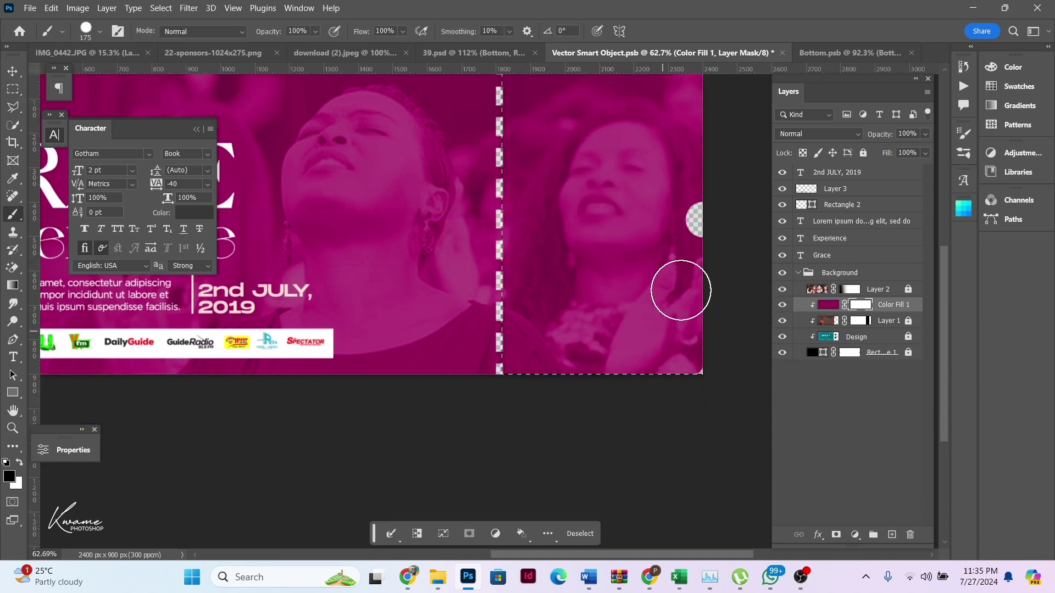
left_click_drag(678, 283, 687, 373)
mouse_move(630, 153)
left_mouse_down()
mouse_move(653, 314)
mouse_move(737, 238)
mouse_move(523, 207)
mouse_move(509, 281)
mouse_move(583, 258)
mouse_move(615, 511)
mouse_move(638, 456)
mouse_move(626, 255)
left_mouse_up()
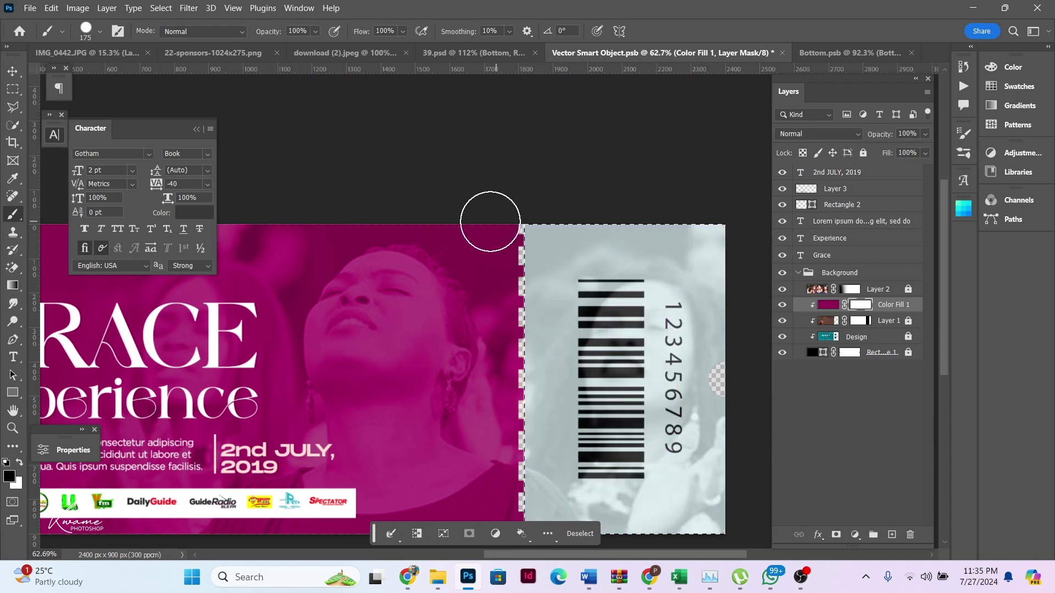
key("ctrl+d")
key("v")
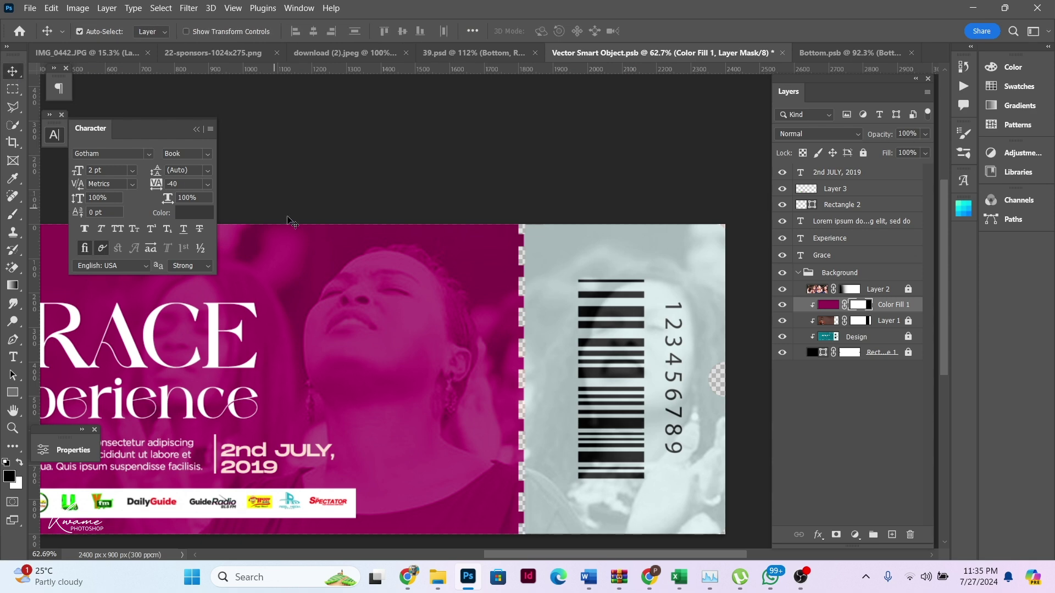
Step: Select the title, subtitle, body text, divider, date and sponsor logo layers together and shift them up slightly on the ticket
scroll(356, 260, "down", 4)
left_click_drag(302, 334, 358, 345)
scroll(366, 357, "up", 3)
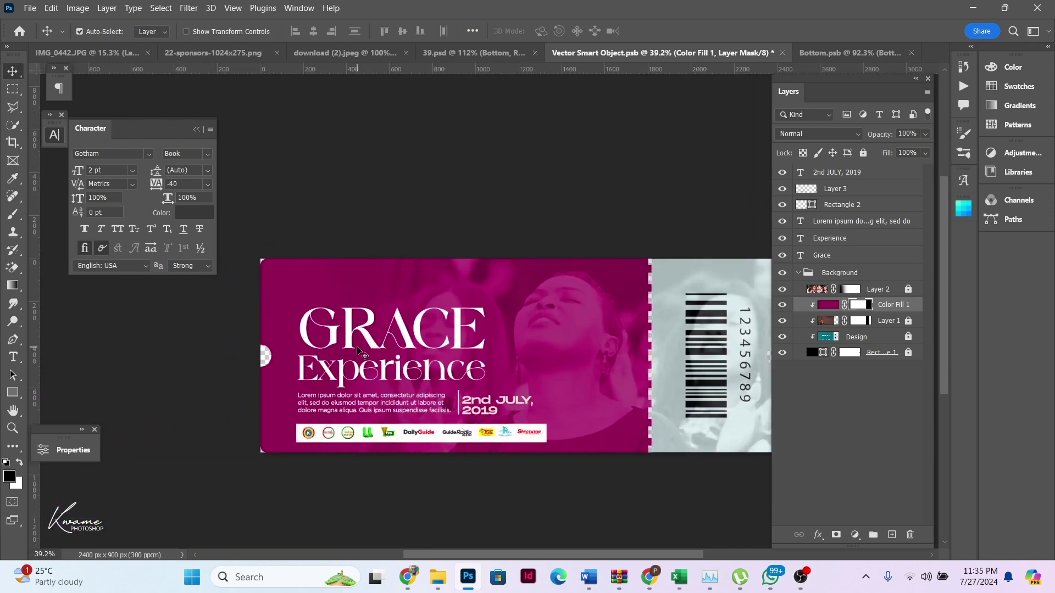
left_click(370, 330)
left_click(371, 379, "shift")
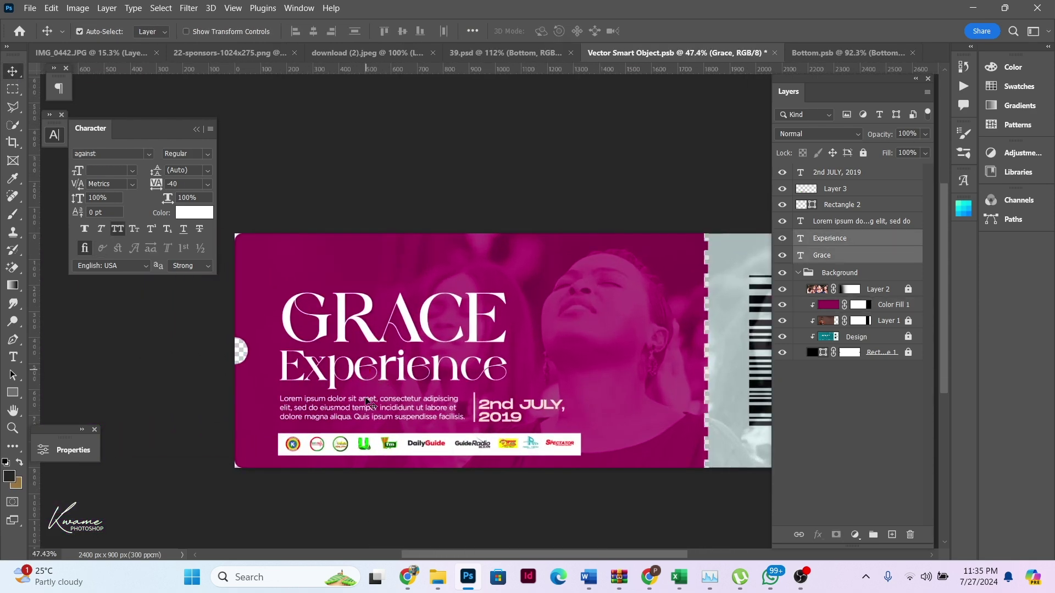
left_click(373, 418, "shift")
left_click(473, 412, "shift")
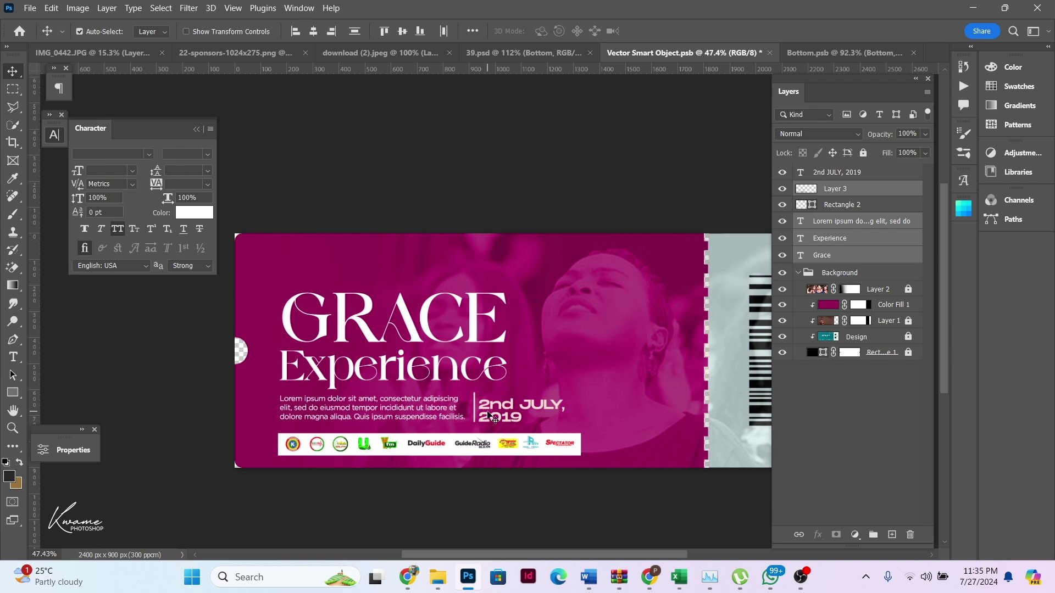
left_click(481, 416, "shift")
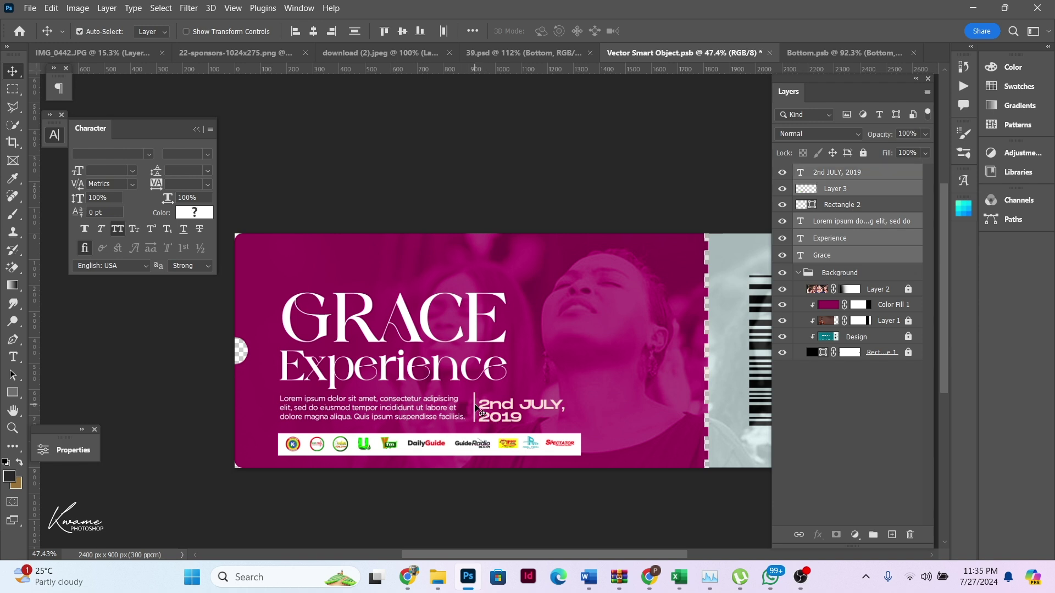
left_click(476, 411, "shift")
key("shift+Up")
key("shift+Up")
key("shift+Up")
key("shift+Up")
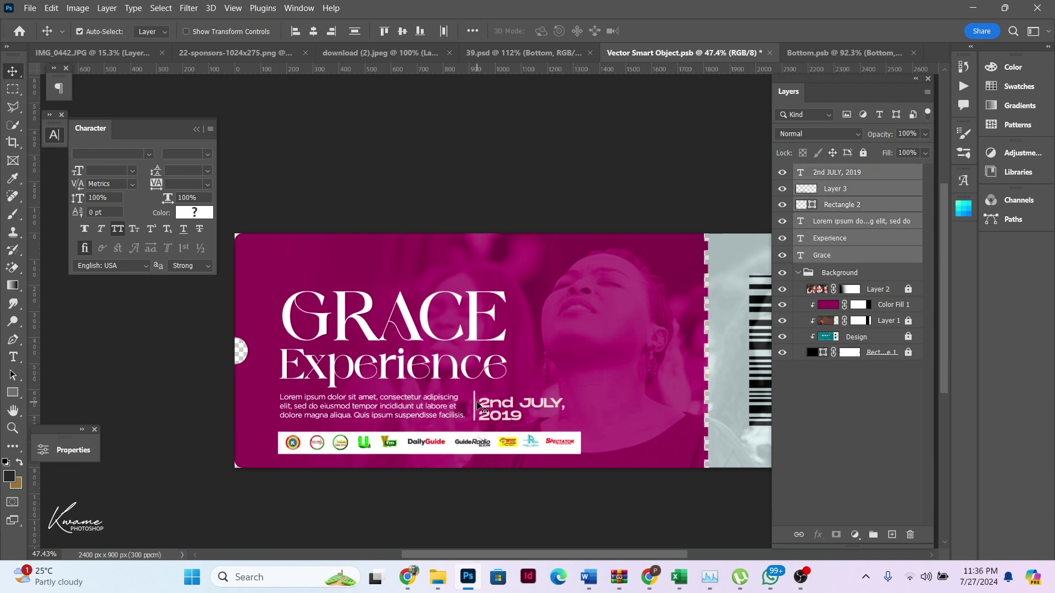
left_click(498, 495)
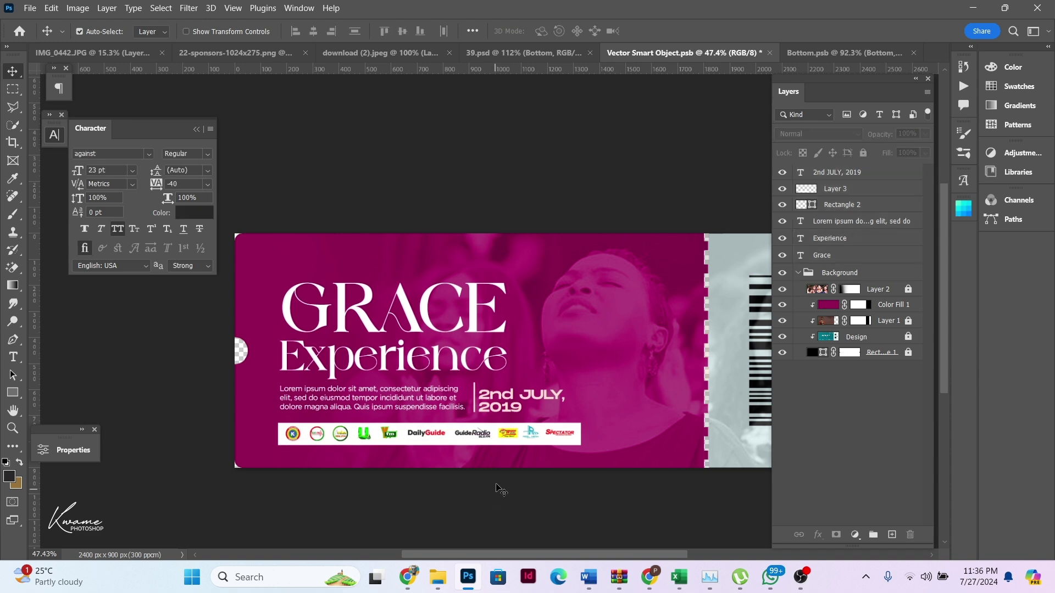
Step: Stamp all visible layers into a merged layer above the date text and bring it into Bottom.psb
scroll(580, 359, "down", 3)
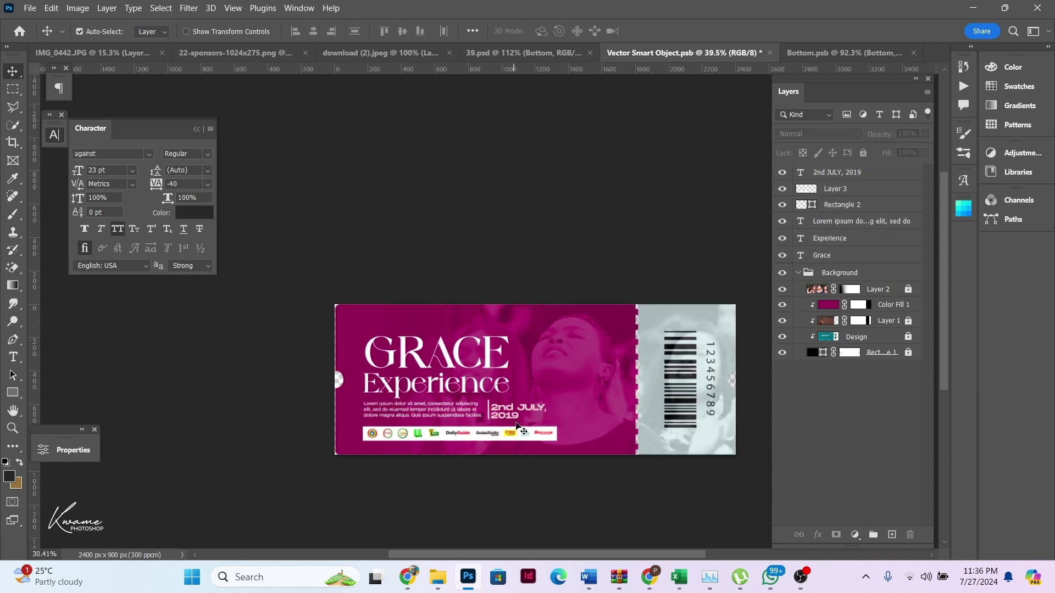
left_click(861, 174)
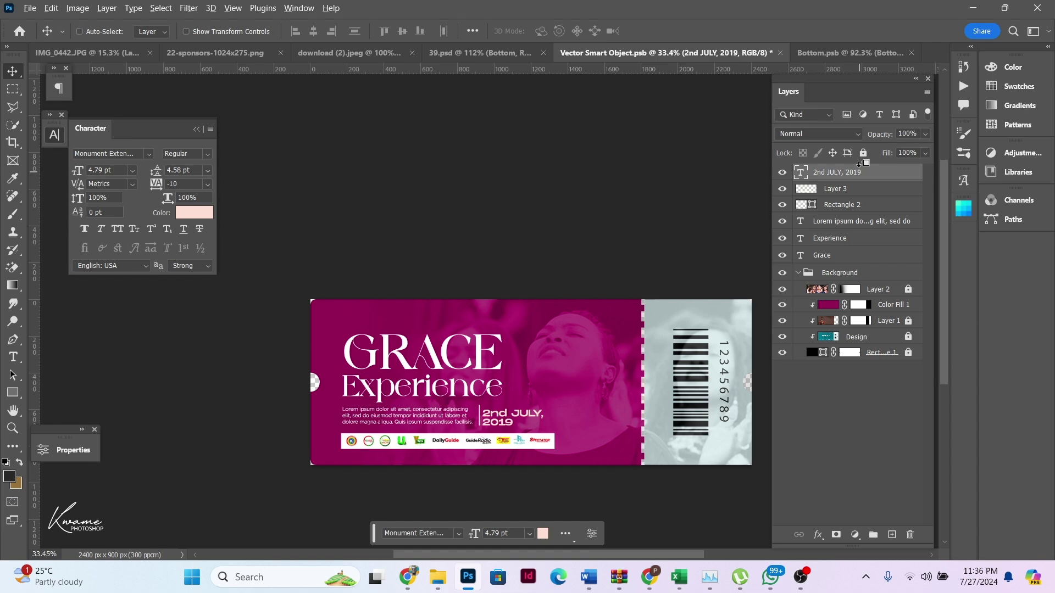
key("ctrl+shift+alt+e")
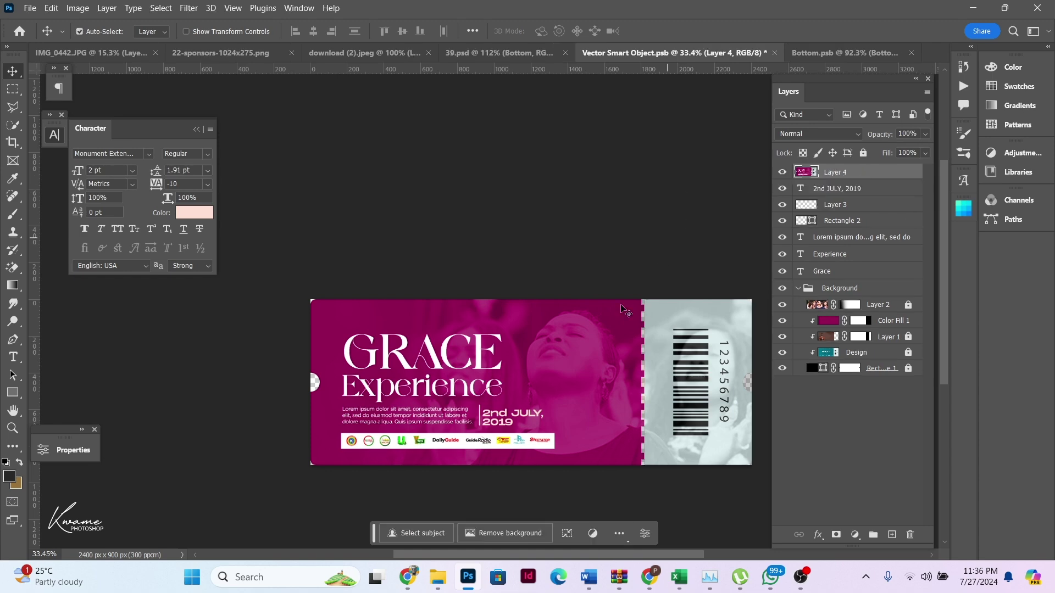
left_click_drag(623, 308, 528, 250)
Step: Scale the merged ticket to 38.51%, rotate it 61.41° and lay it over the angled ticket in Bottom.psb
key("ctrl+t")
key("ctrl+0")
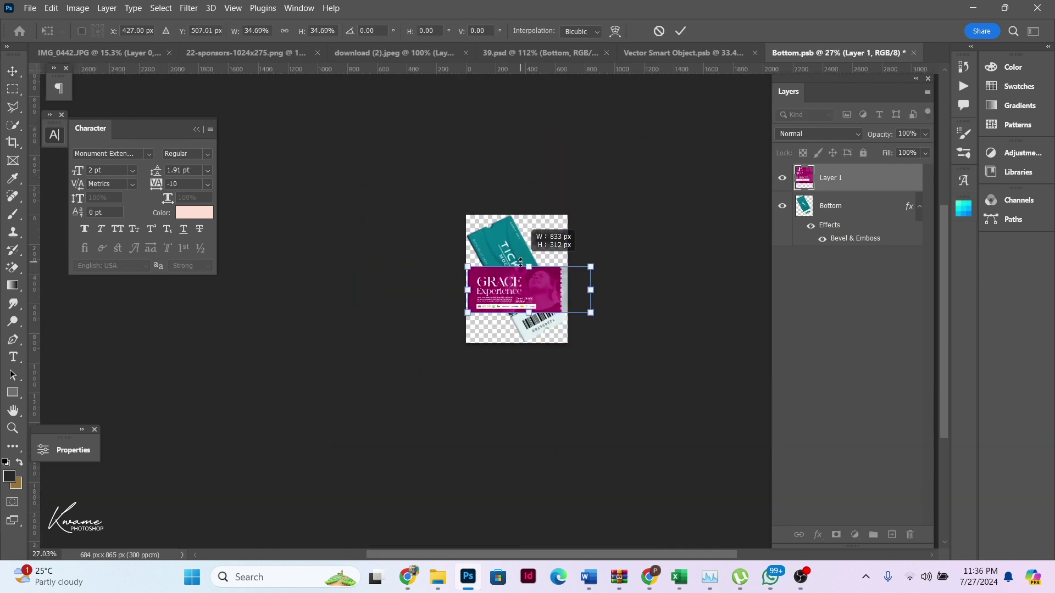
left_click_drag(604, 208, 612, 310)
left_click_drag(518, 186, 523, 220)
scroll(515, 273, "up", 2)
left_click_drag(516, 273, 498, 246)
scroll(500, 250, "up", 3)
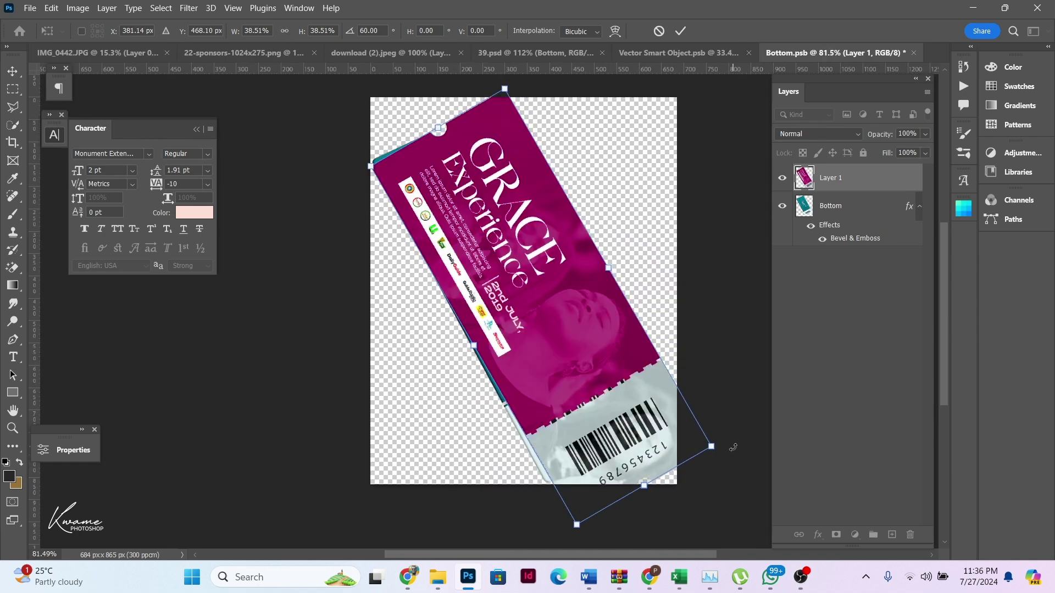
left_click_drag(735, 447, 730, 441)
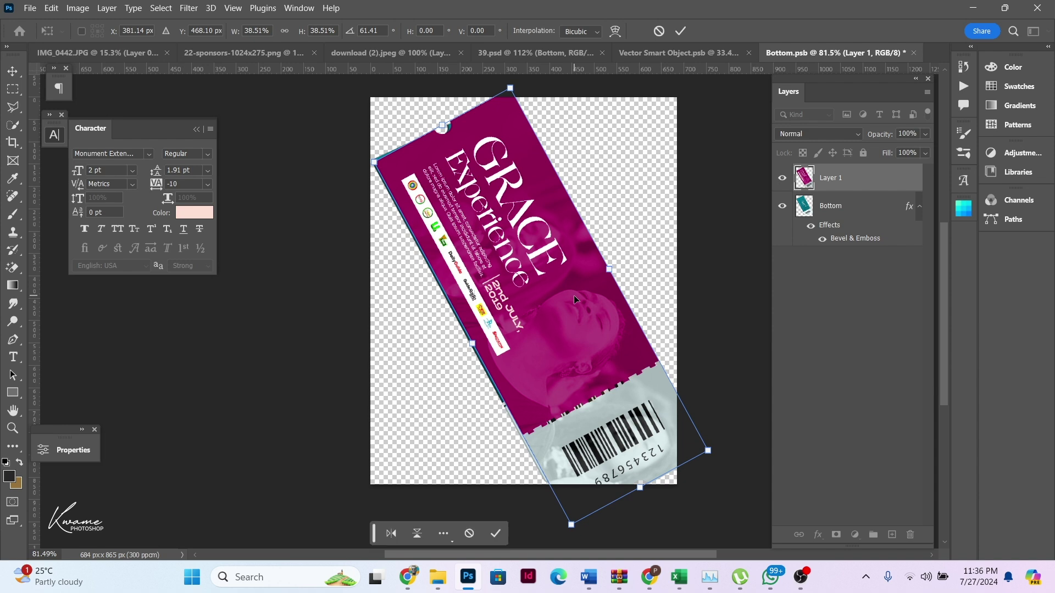
Step: Lower Layer 1's opacity to 75%, scale it to 36% and line its perforation up with the ticket underneath
left_click_drag(890, 134, 873, 132)
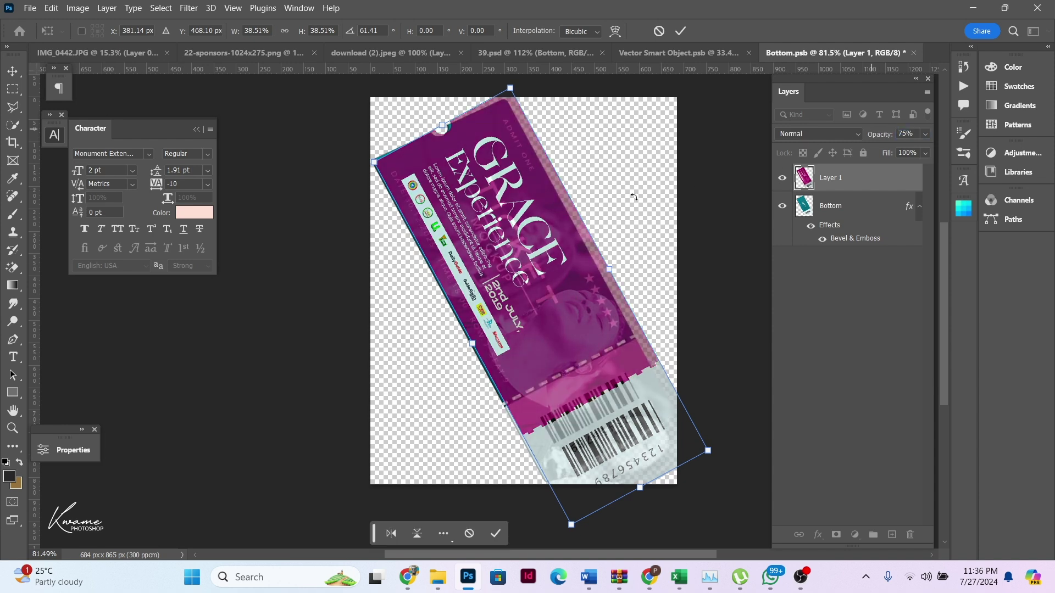
left_click_drag(717, 457, 685, 431)
left_click_drag(594, 375, 587, 358)
scroll(494, 406, "up", 3)
scroll(494, 406, "up", 3)
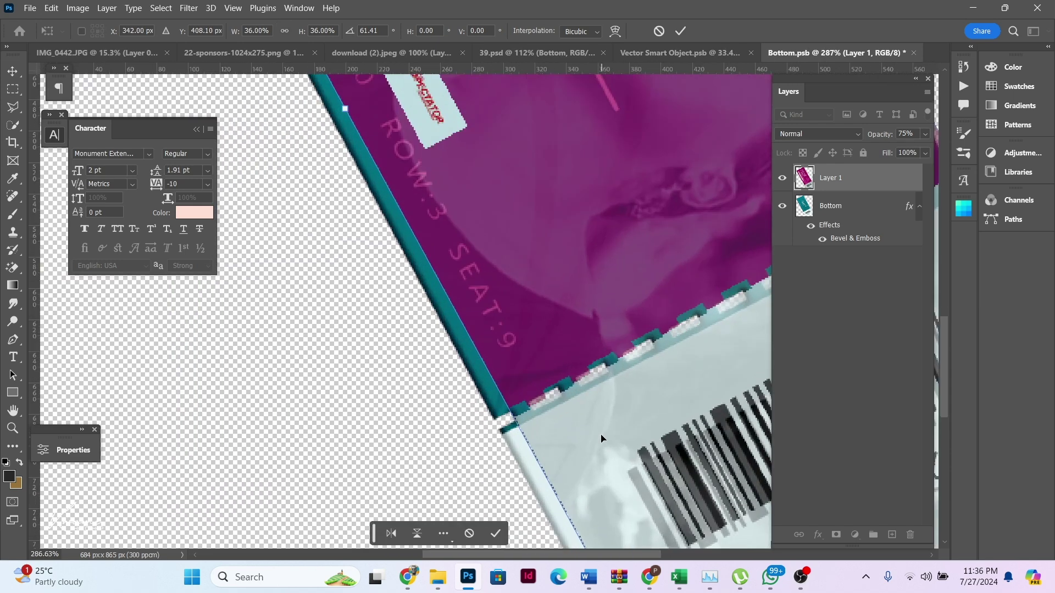
left_click_drag(599, 439, 582, 453)
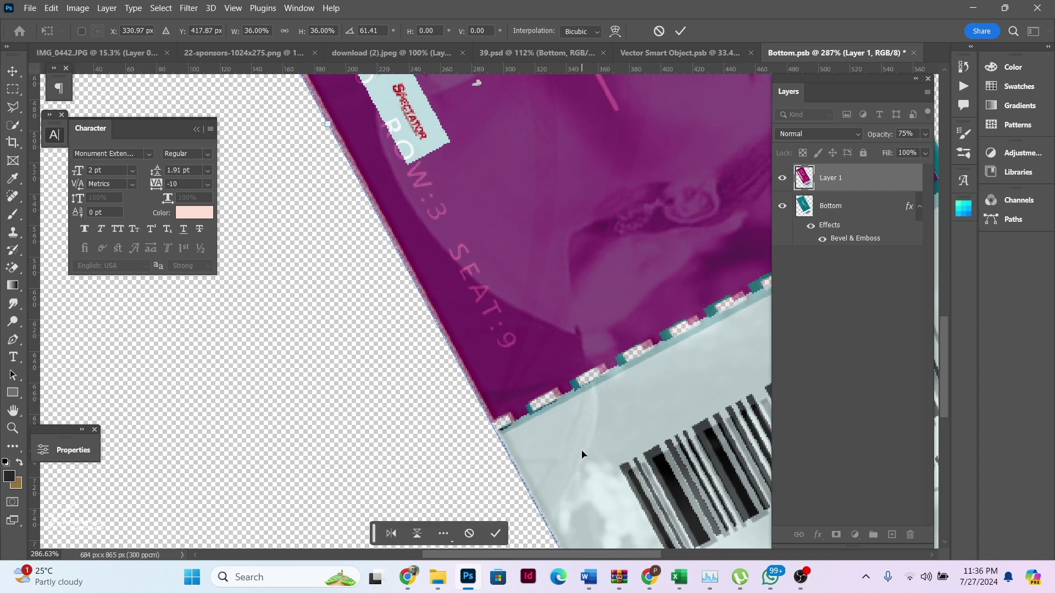
Step: Nudge Layer 1 until its long edge and perforation match the original ticket, and apply the transform
key("Right")
key("Right")
key("Down")
key("Down")
key("Right")
key("Up")
key("Up")
key("Up")
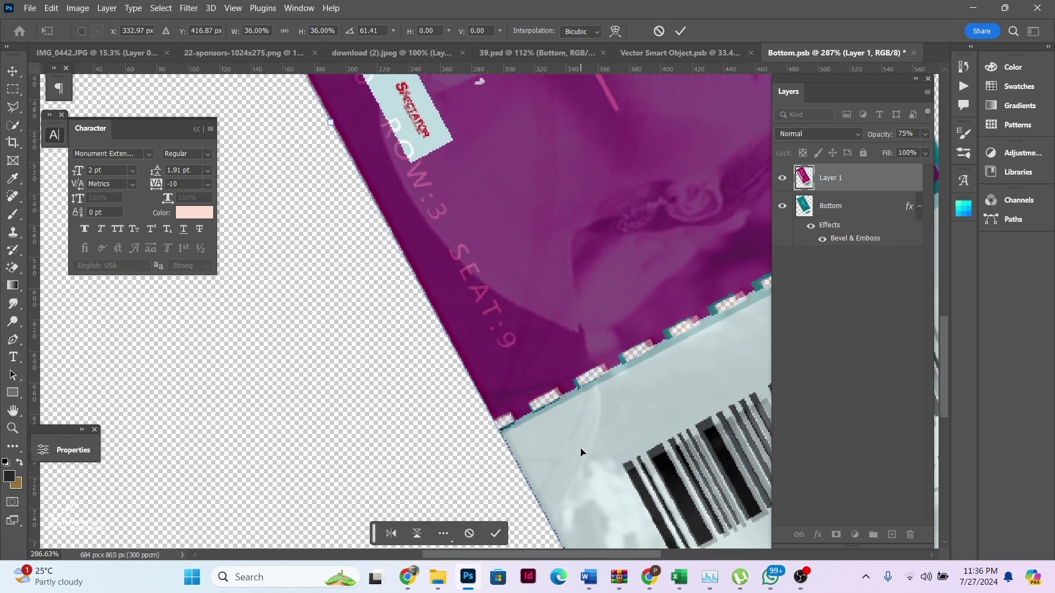
key("Left")
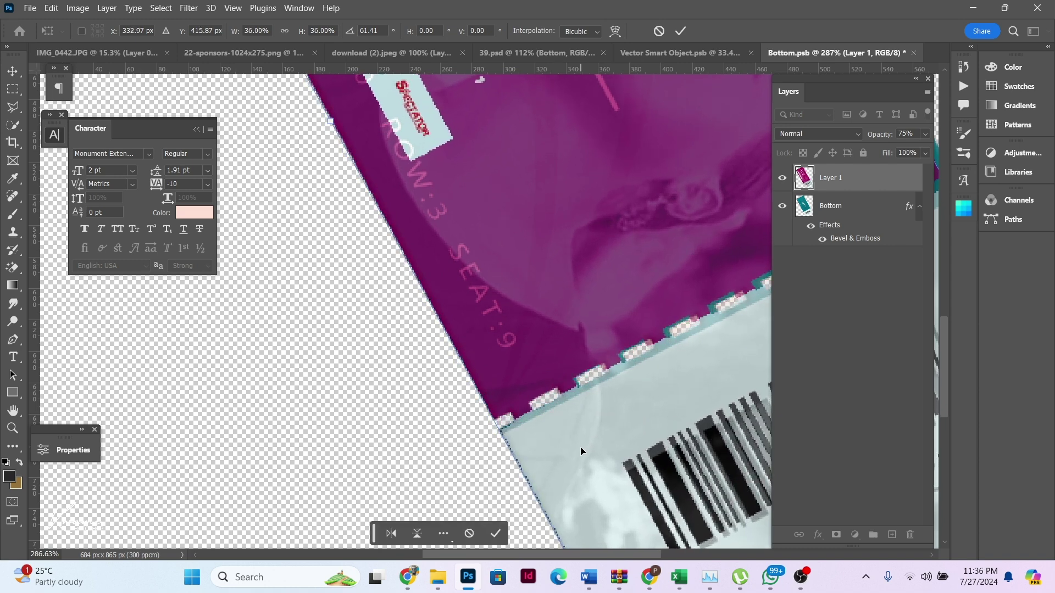
key("Return")
scroll(671, 366, "down", 5)
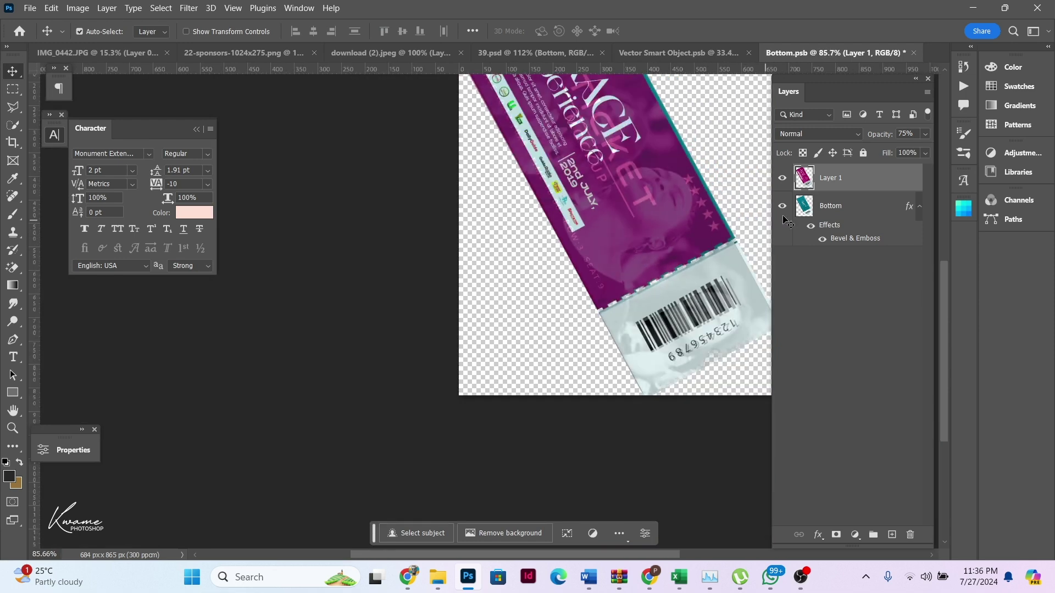
Step: Clip Layer 1 to the Bottom layer and hide Bottom's layer effects
left_click(876, 190, "alt")
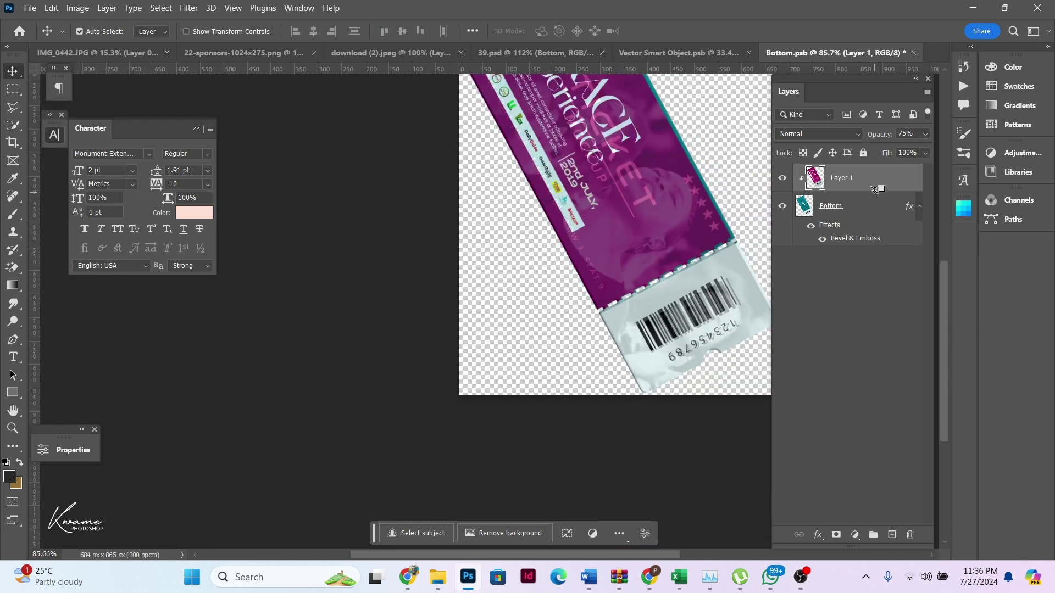
left_click(811, 226)
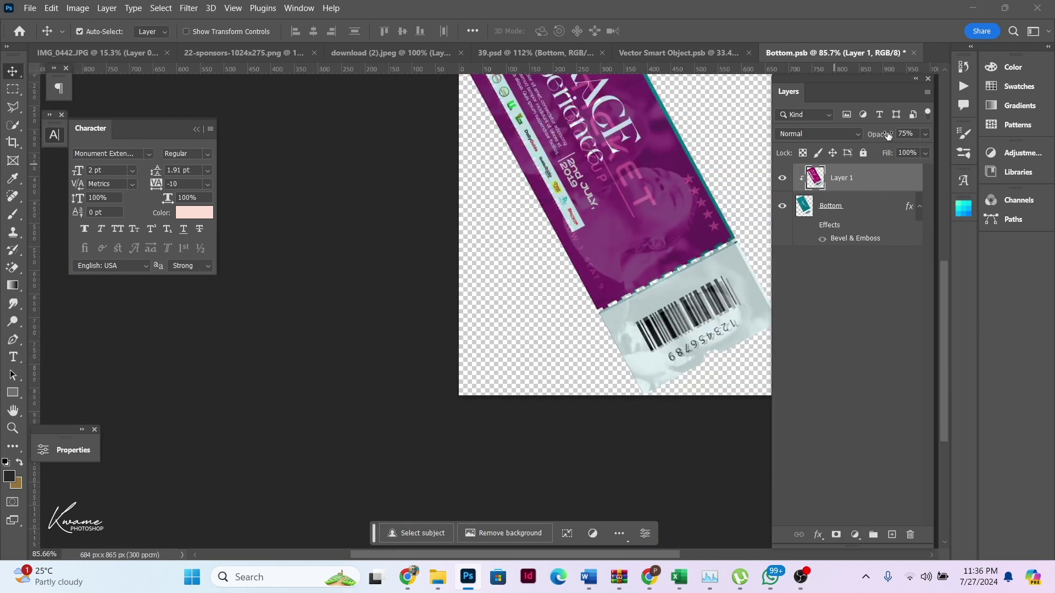
Step: Raise Layer 1's opacity to 100%
left_click_drag(887, 135, 1023, 150)
scroll(691, 184, "down", 3)
scroll(697, 111, "up", 5)
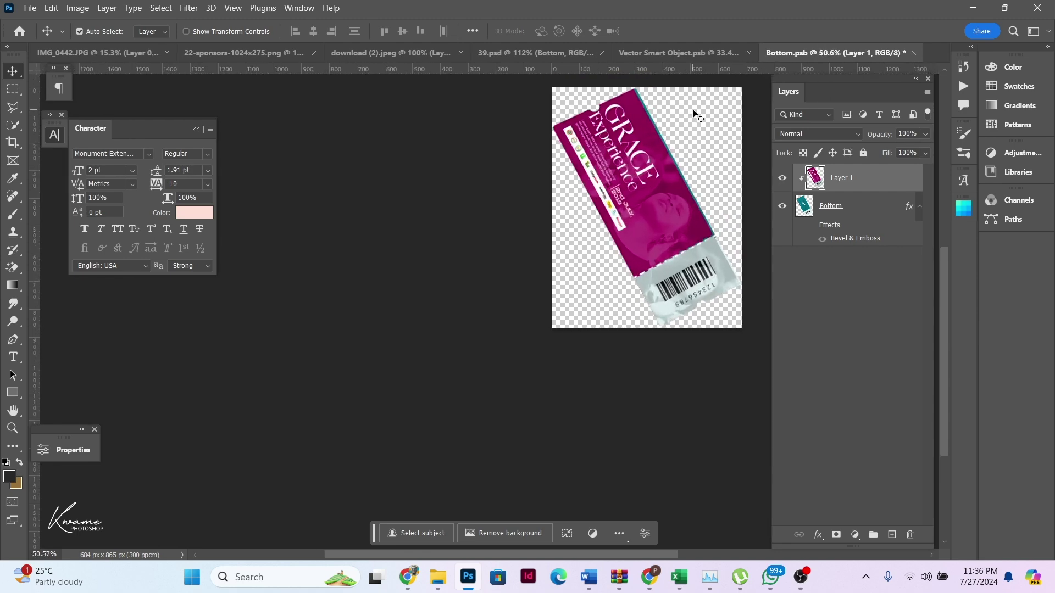
Step: Nudge Layer 1 sideways to align its artwork with the edges of the teal ticket
left_click_drag(662, 173, 637, 198)
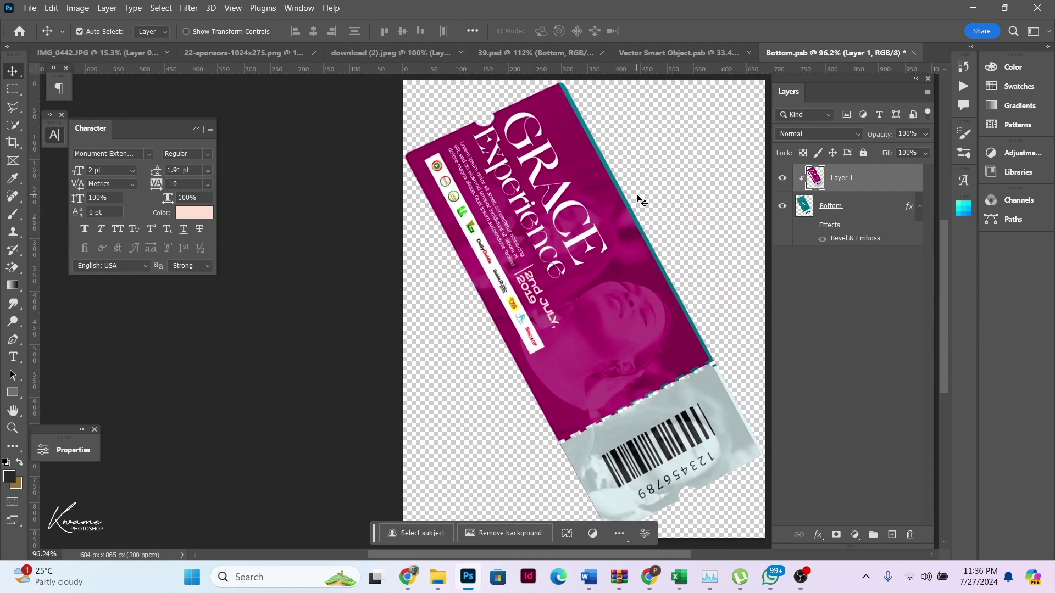
key("Right")
key("Right")
key("Right")
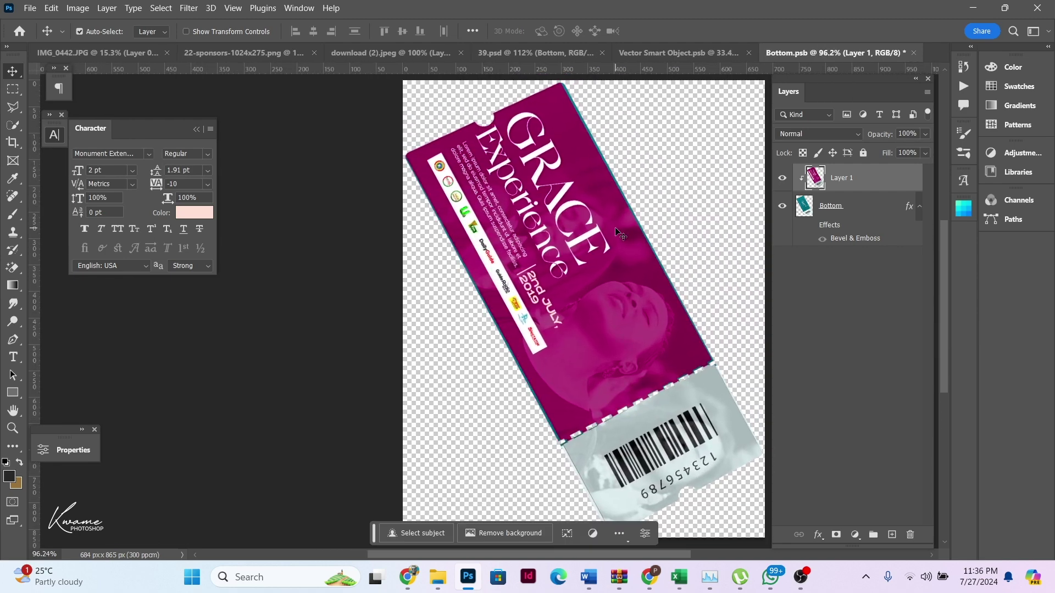
key("Left")
key("Left")
key("Left")
key("Left")
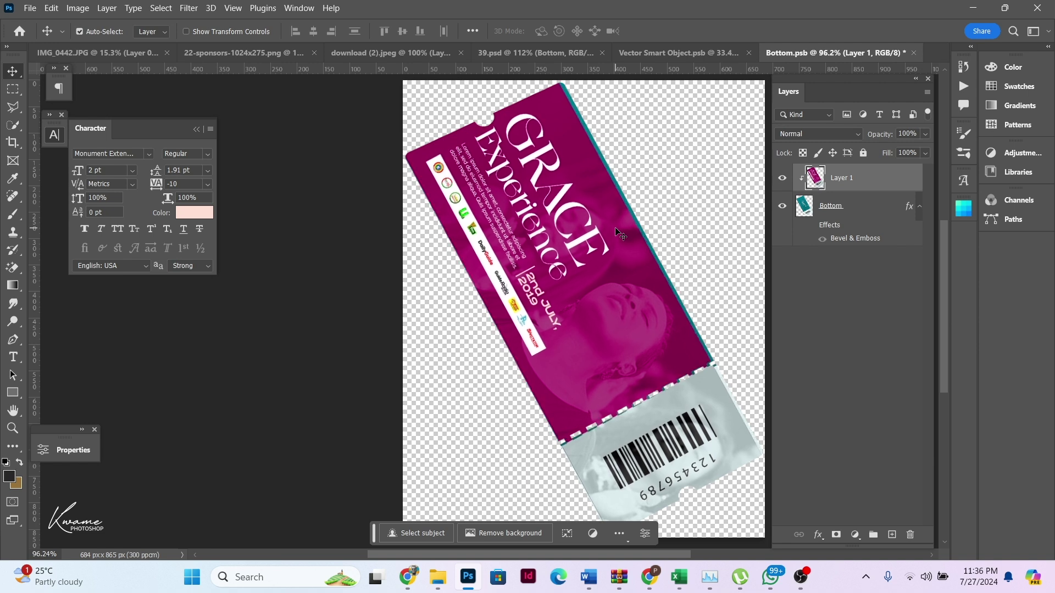
Step: Try to transform Layer 1 slightly and shift it horizontally to cover the exposed teal edge
key("ctrl+t")
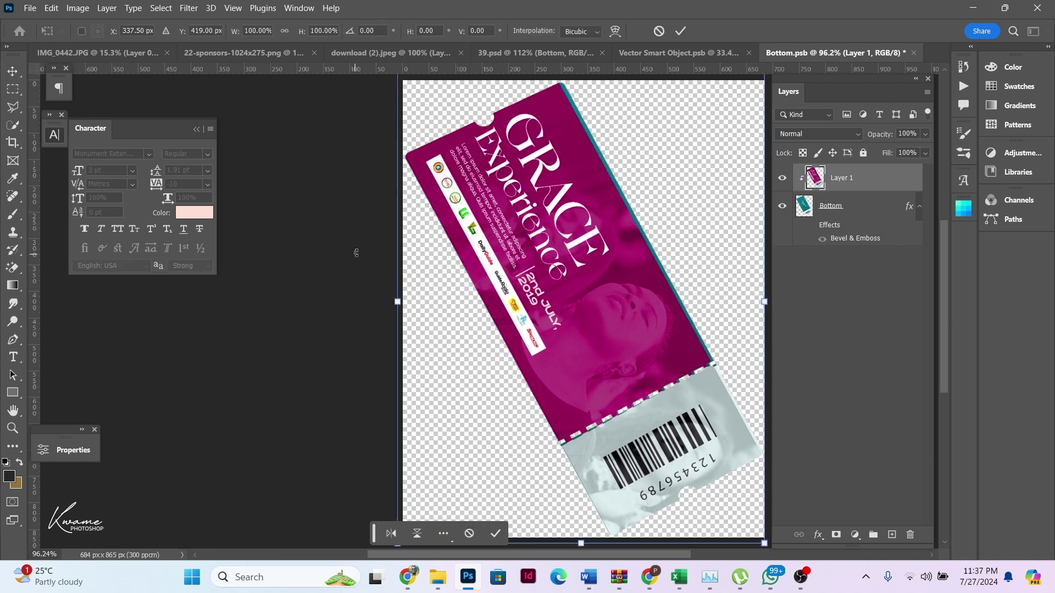
left_click_drag(356, 252, 355, 254)
key("Return")
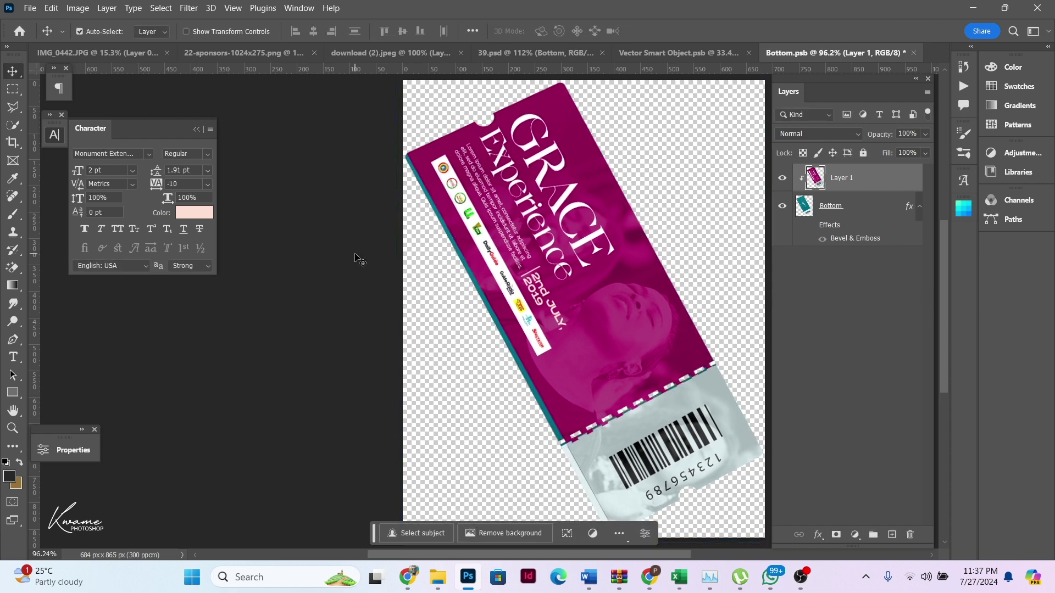
key("Left")
key("Left")
key("Left")
key("Left")
key("Left")
key("Left")
key("Left")
key("Left")
key("Left")
key("Left")
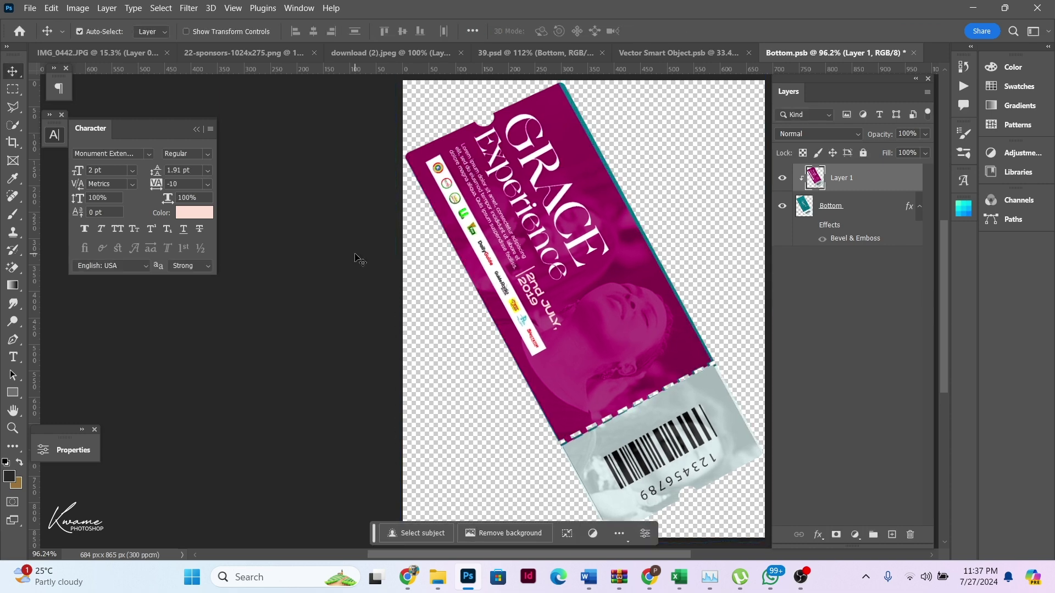
Step: Stretch Layer 1's width to 104.30% and rotate it slightly clockwise so it covers the teal ticket's edges
scroll(469, 269, "down", 2)
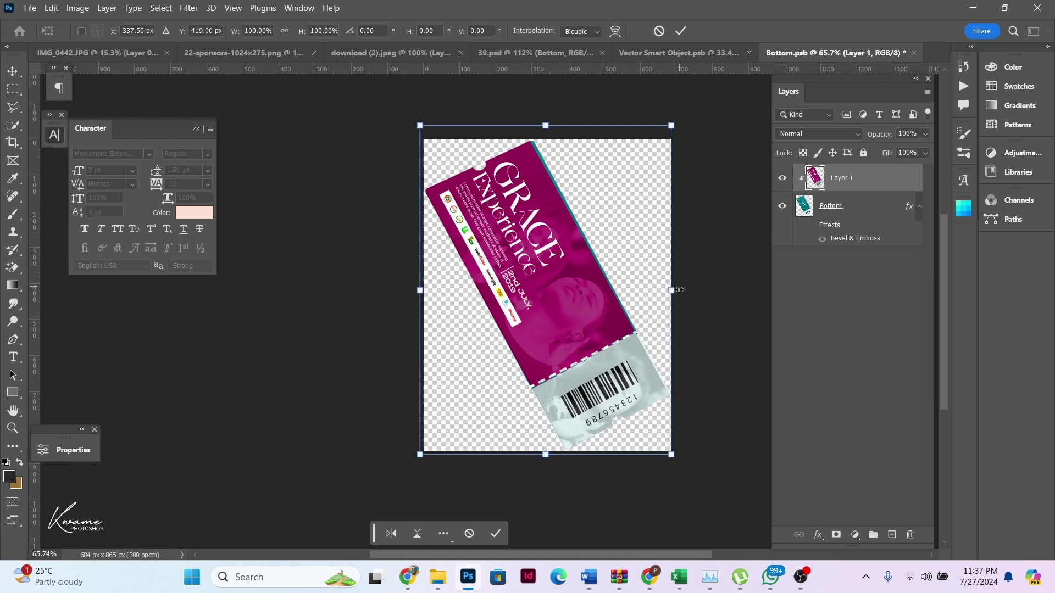
left_click_drag(680, 289, 649, 279)
scroll(544, 324, "up", 3)
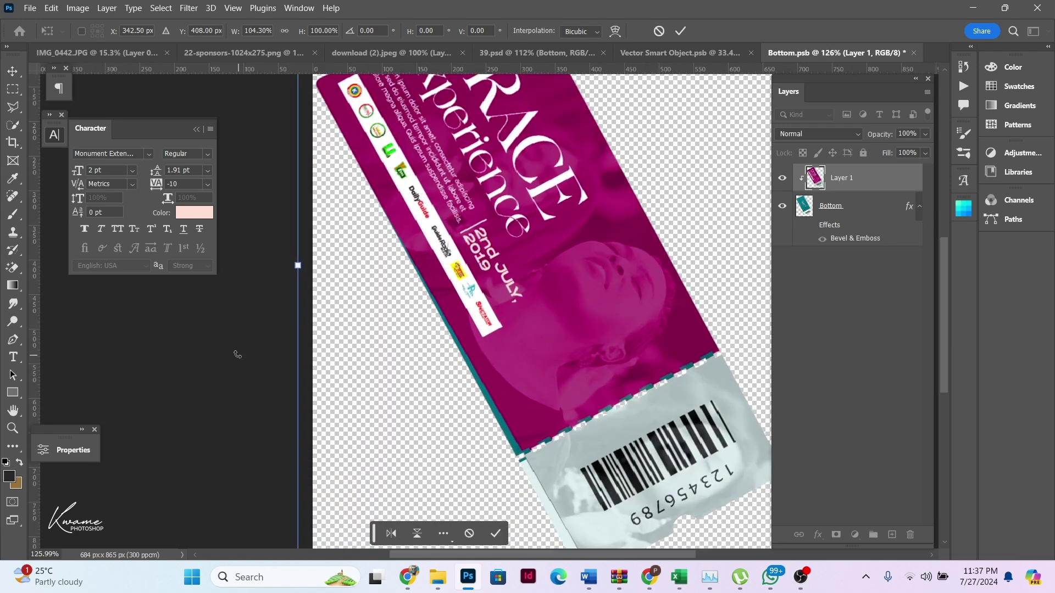
left_click_drag(237, 354, 240, 349)
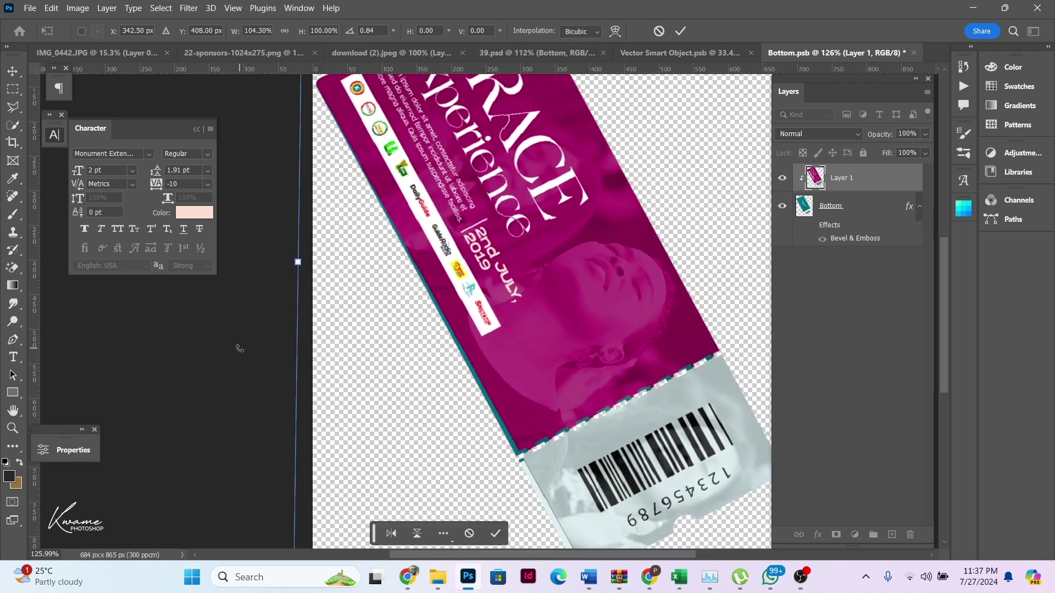
key("Return")
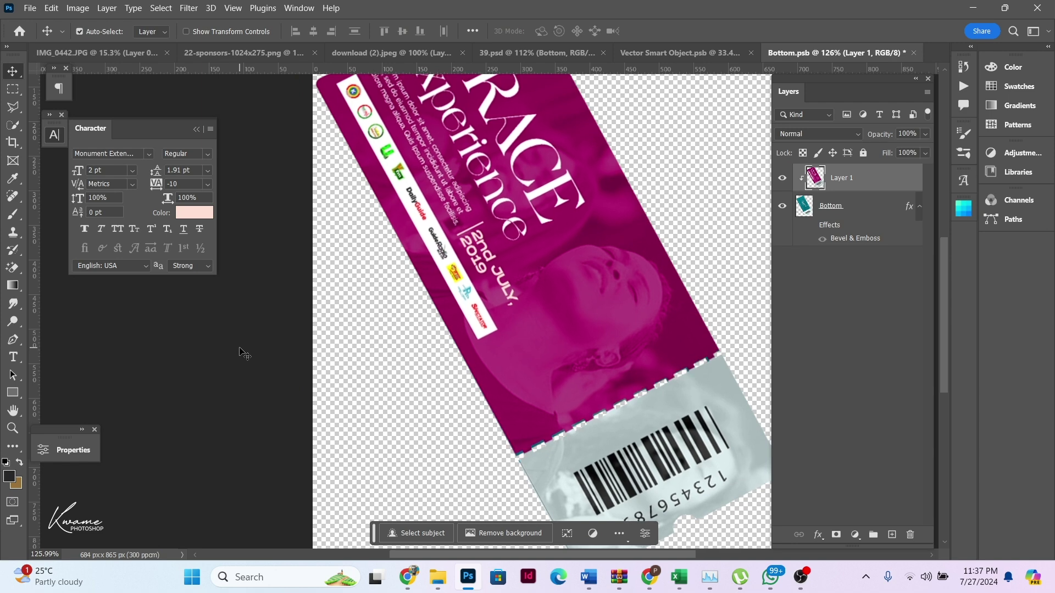
Step: Save Bottom.psb and return to 39.psd to check the magenta bottom ticket in the mockup
scroll(424, 295, "down", 2)
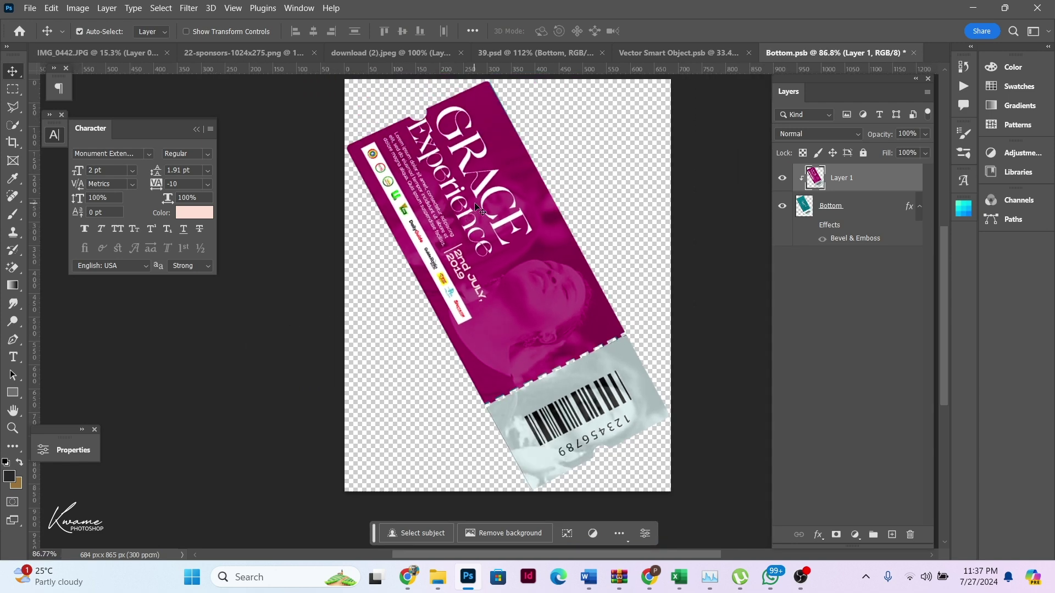
key("ctrl+s")
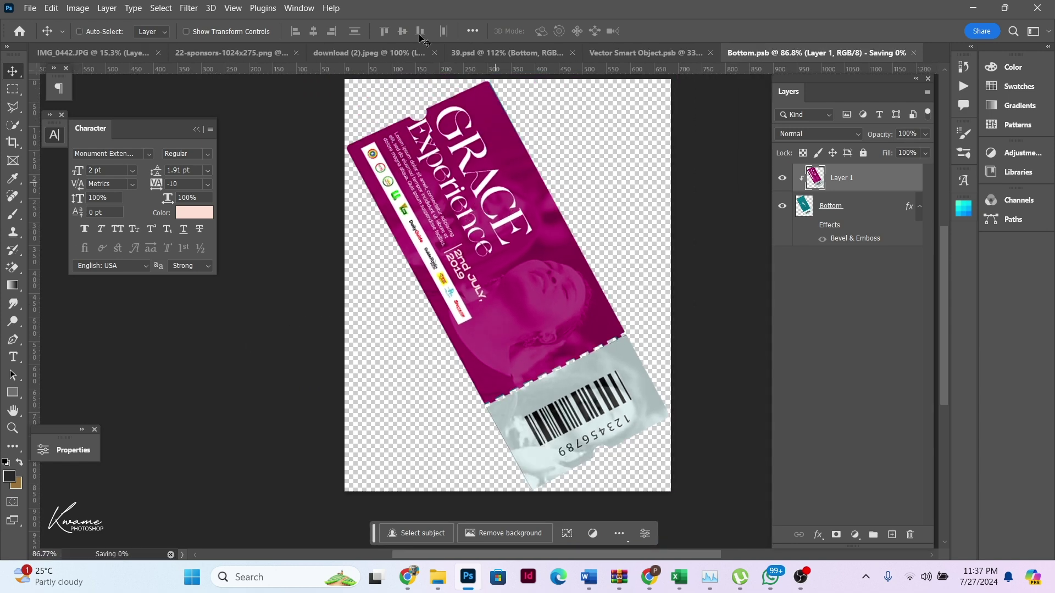
left_click(558, 51)
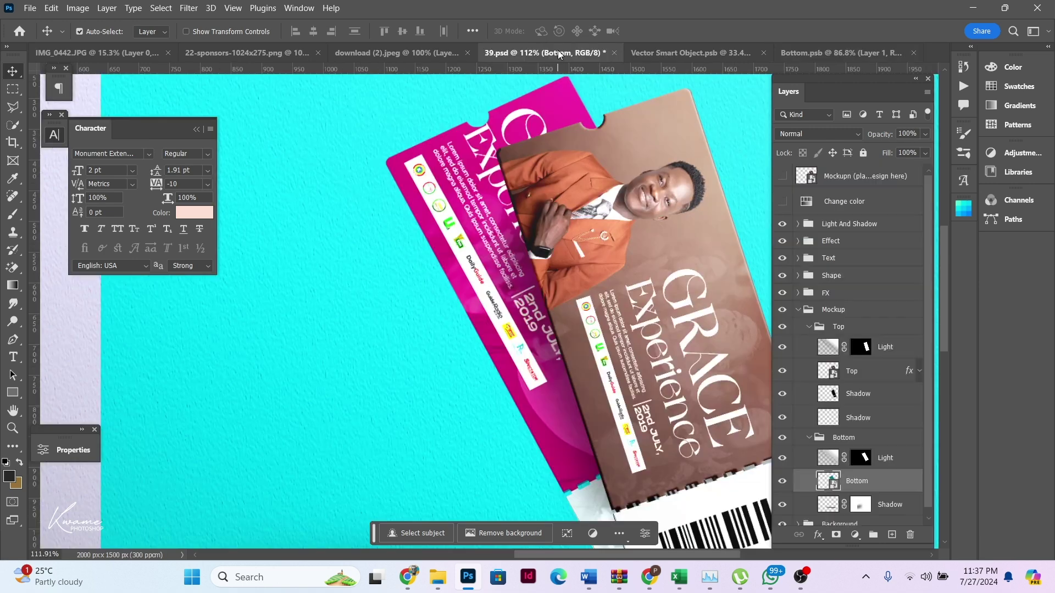
scroll(580, 198, "down", 4)
scroll(579, 198, "down", 1)
scroll(577, 195, "up", 6)
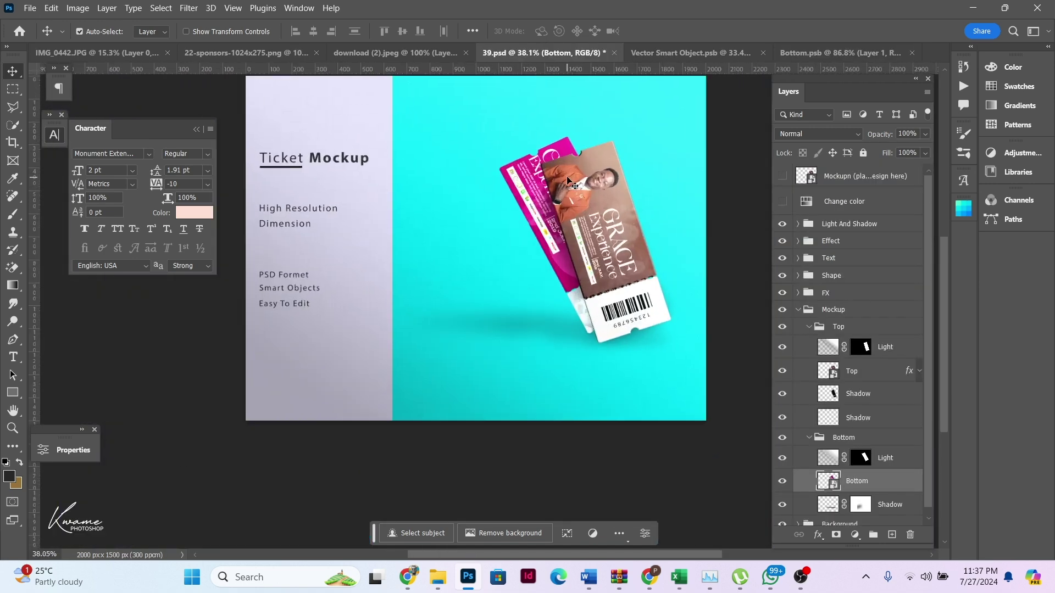
Step: Delete the merged copy, Layer 4, from Vector Smart Object.psb
scroll(572, 183, "down", 2)
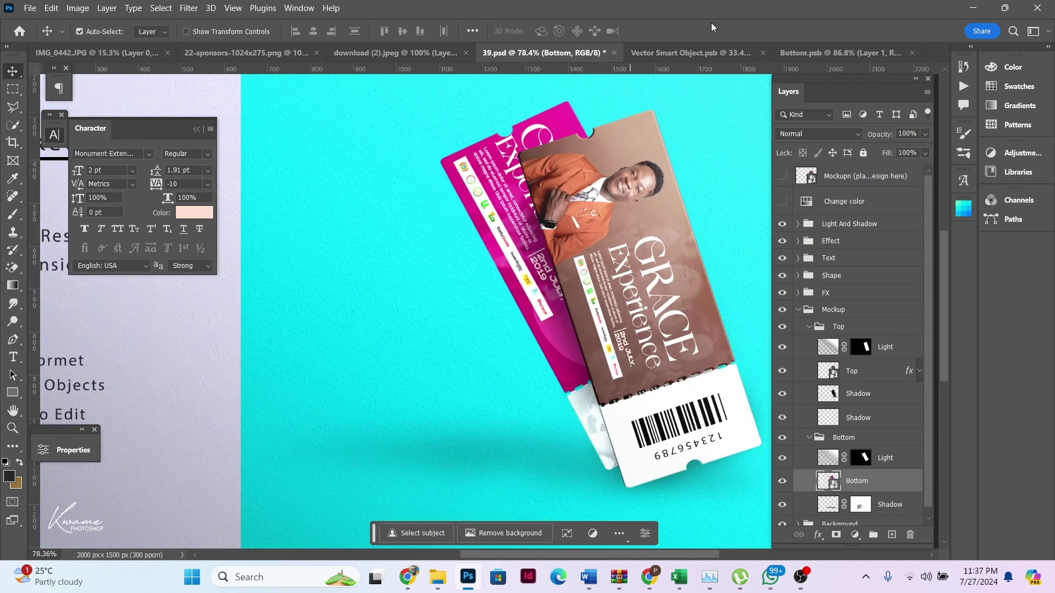
left_click(702, 50)
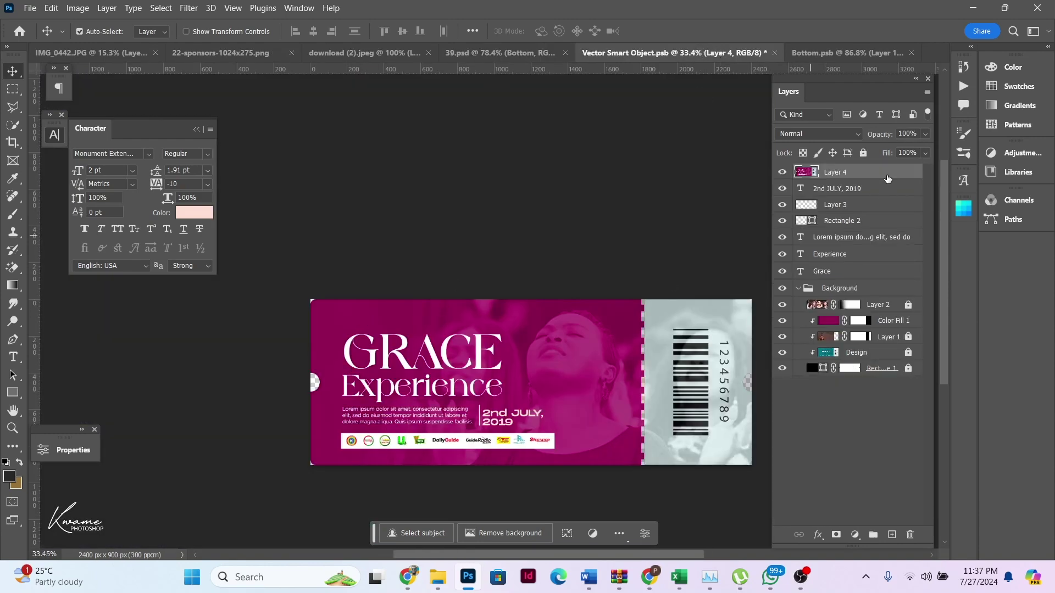
key("Delete")
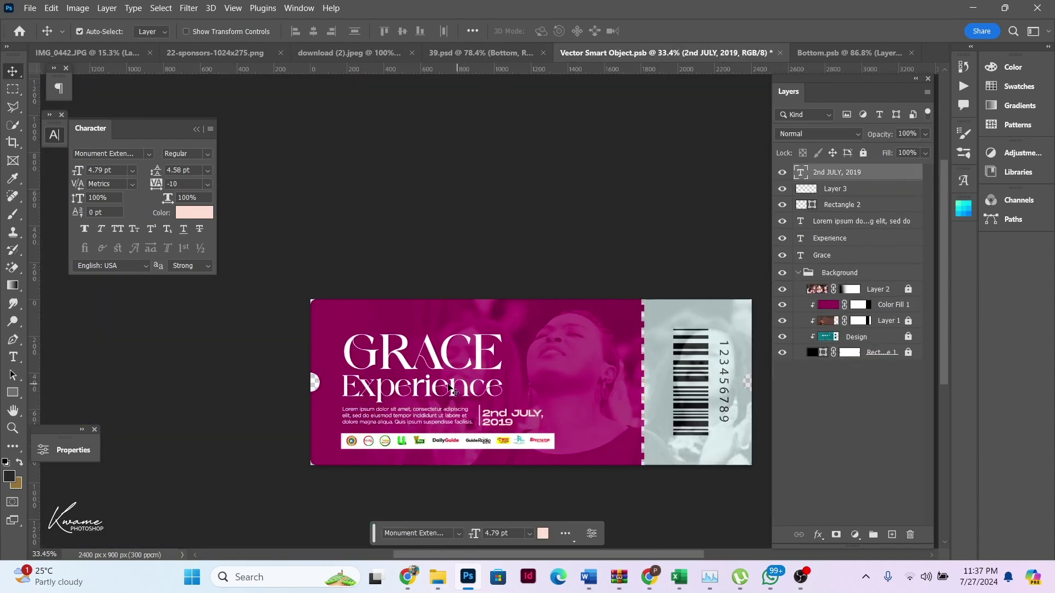
left_click(477, 307)
left_click_drag(351, 315, 539, 447)
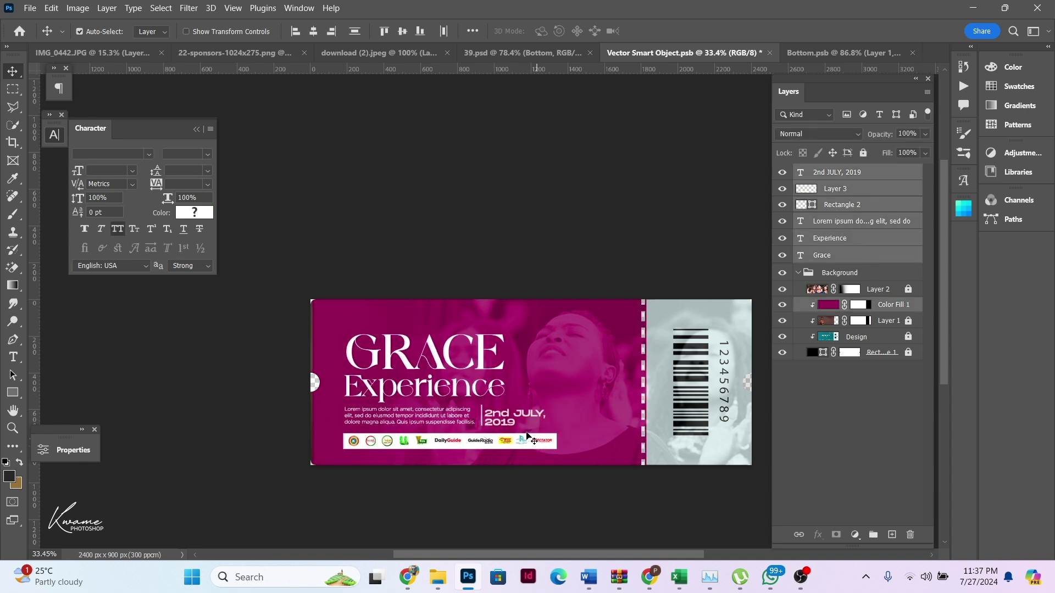
mouse_move(439, 356)
left_mouse_down()
mouse_move(471, 356)
mouse_move(439, 356)
left_mouse_up()
left_click(533, 200)
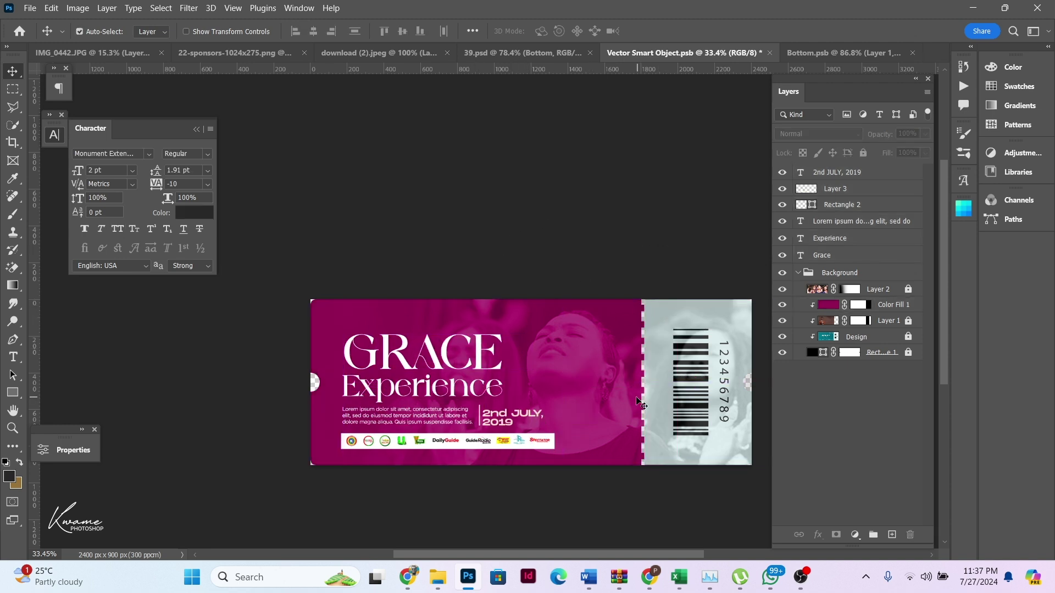
Step: Lock the Background group, then shift the title, text, date and logo strip layers together rightward and slightly up on the ticket
left_click(891, 305)
left_click(840, 272)
left_click(863, 153)
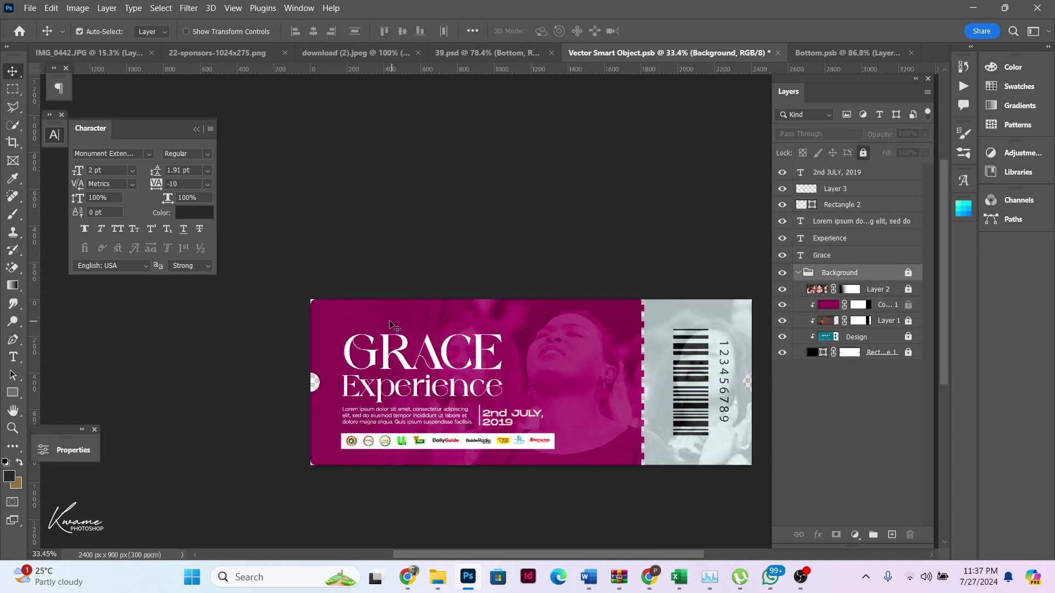
left_click_drag(367, 300, 539, 461)
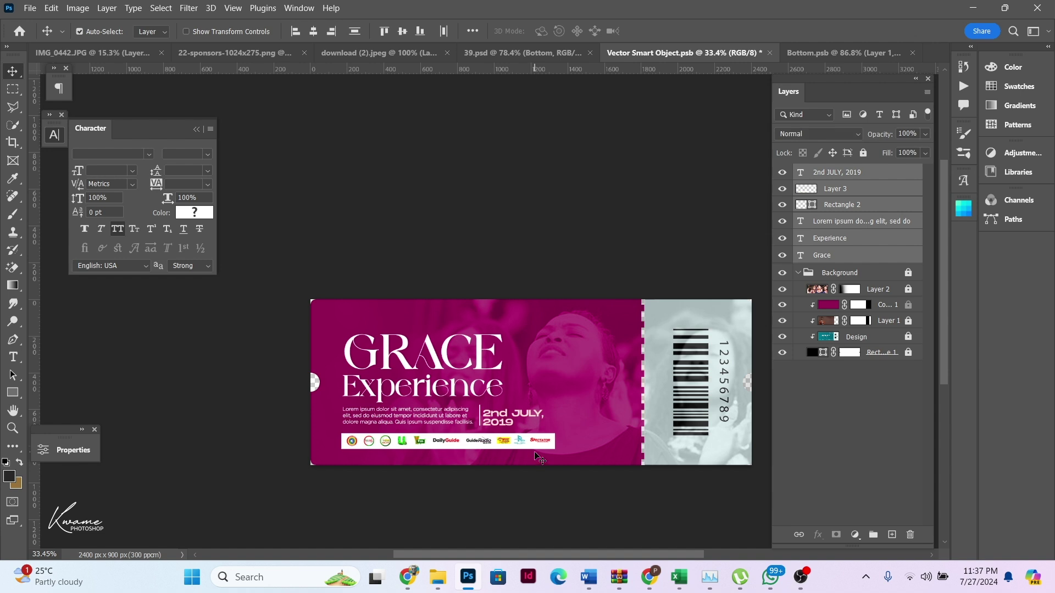
left_click_drag(429, 431, 464, 434)
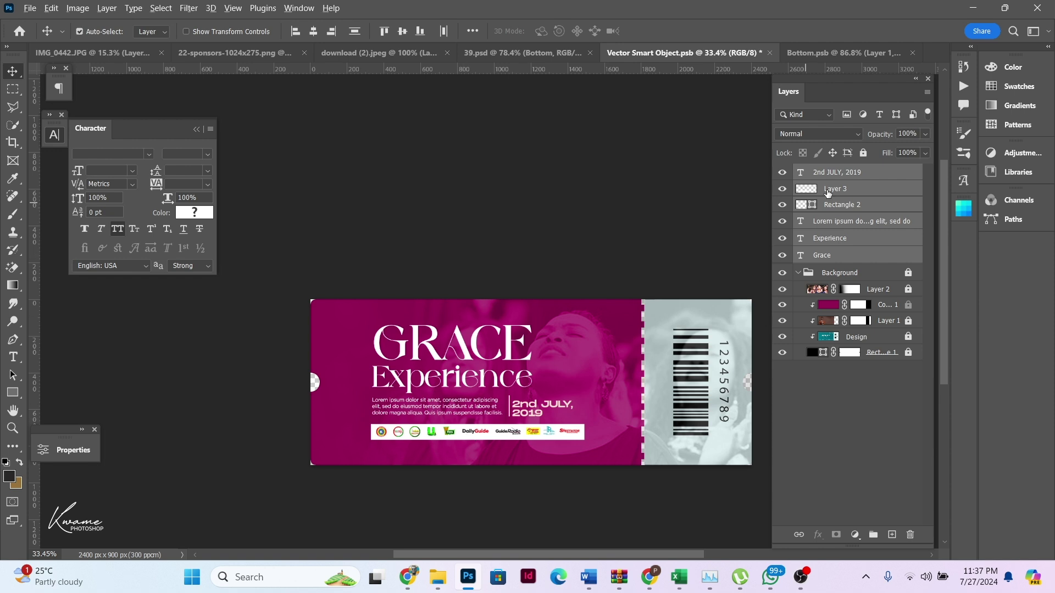
Step: Stamp all visible layers into a new merged layer and copy it into Bottom.psb
key("ctrl+alt+shift+e")
left_click_drag(750, 112, 528, 261)
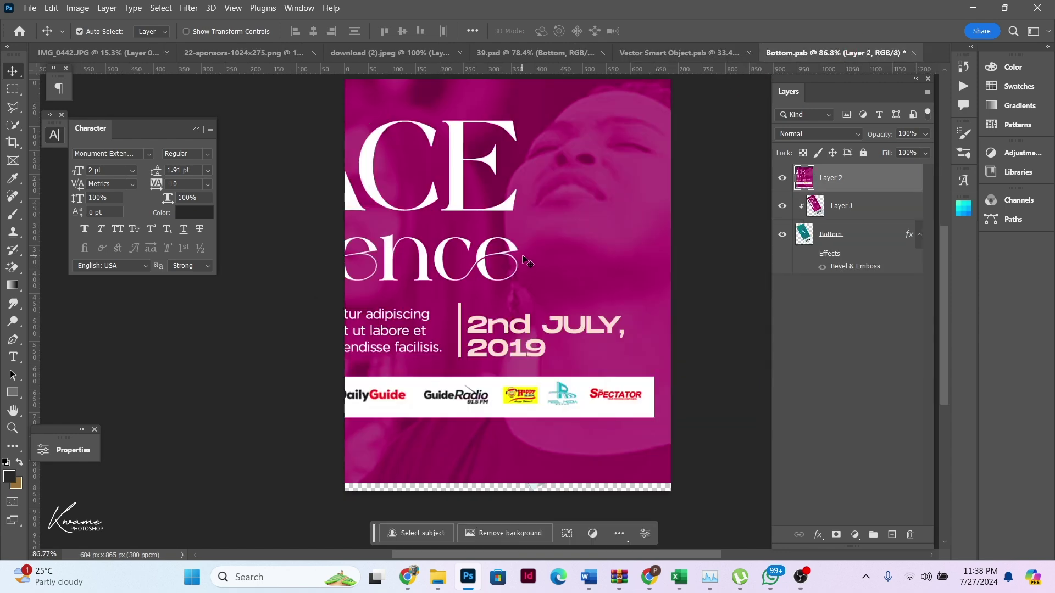
key("t")
scroll(528, 262, "down", 5)
left_click(521, 254)
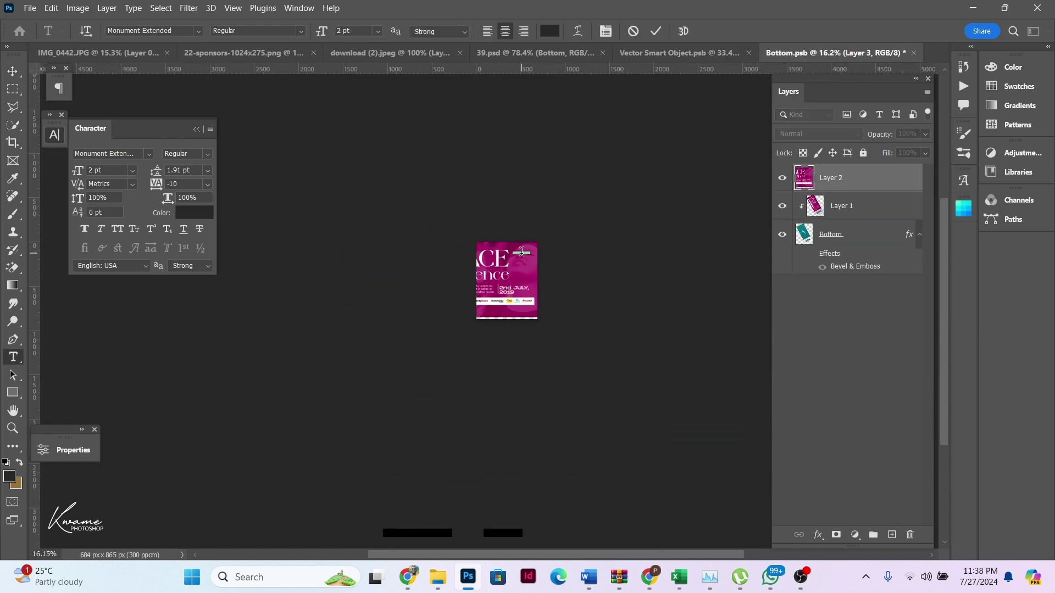
key("BackSpace")
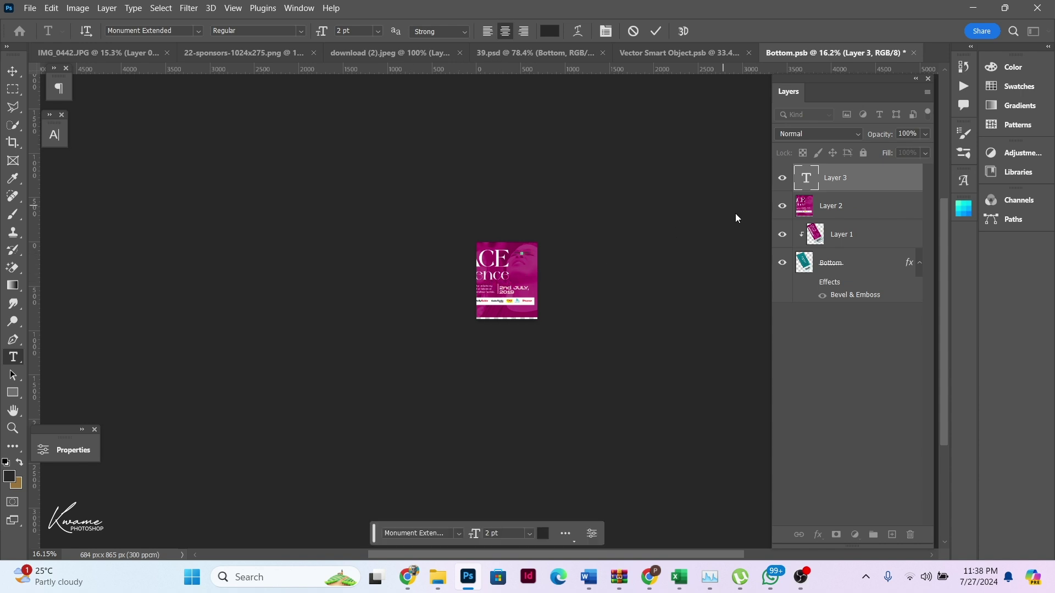
left_click(879, 199)
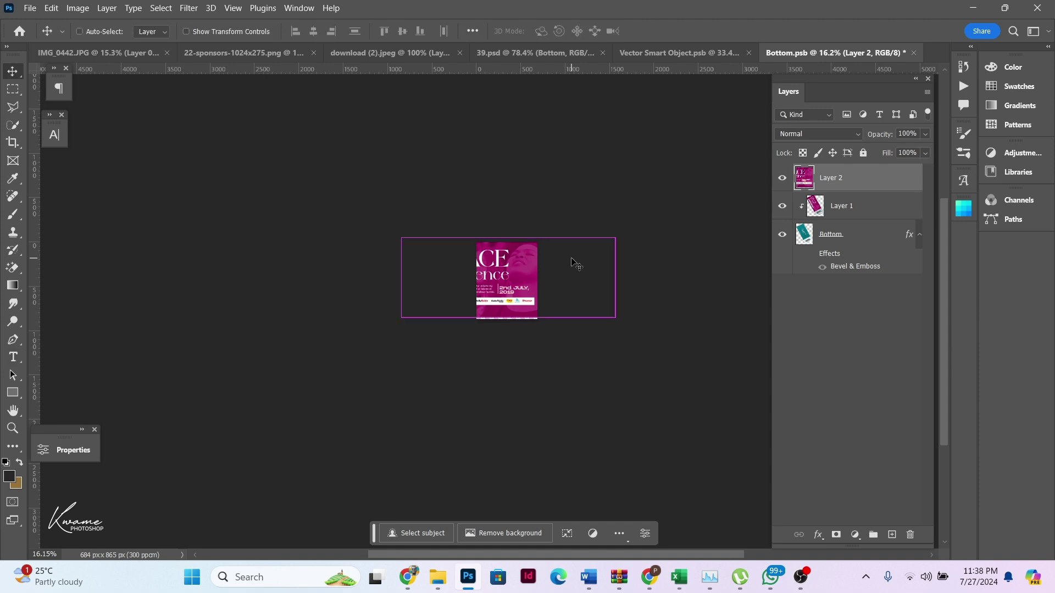
Step: Scale Layer 2 to 37.06%, rotate it to 61.57° and position it over the slanted ticket in Bottom.psb
key("ctrl+t")
left_click_drag(529, 240, 582, 241)
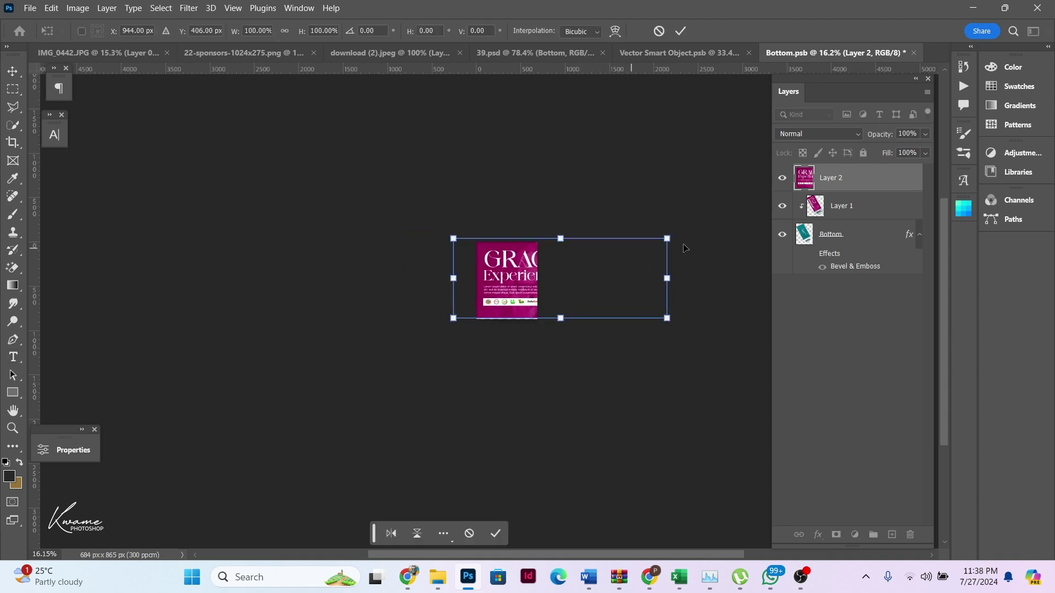
left_click_drag(675, 243, 537, 286)
scroll(470, 311, "up", 3)
left_click_drag(360, 247, 507, 208)
left_click_drag(465, 282, 499, 225)
scroll(502, 242, "up", 3)
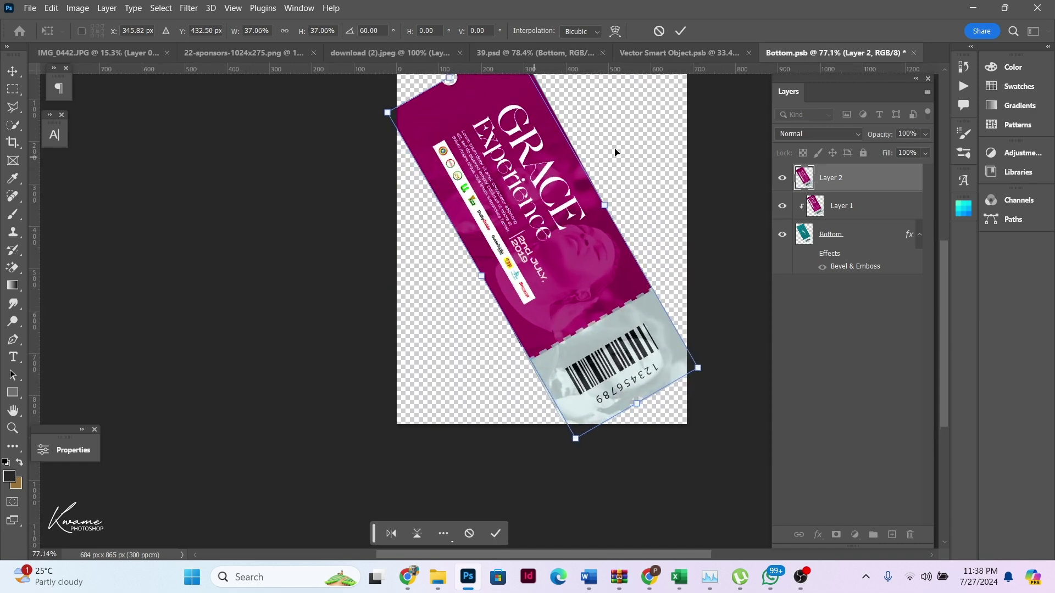
left_click_drag(723, 380, 719, 372)
key("Return")
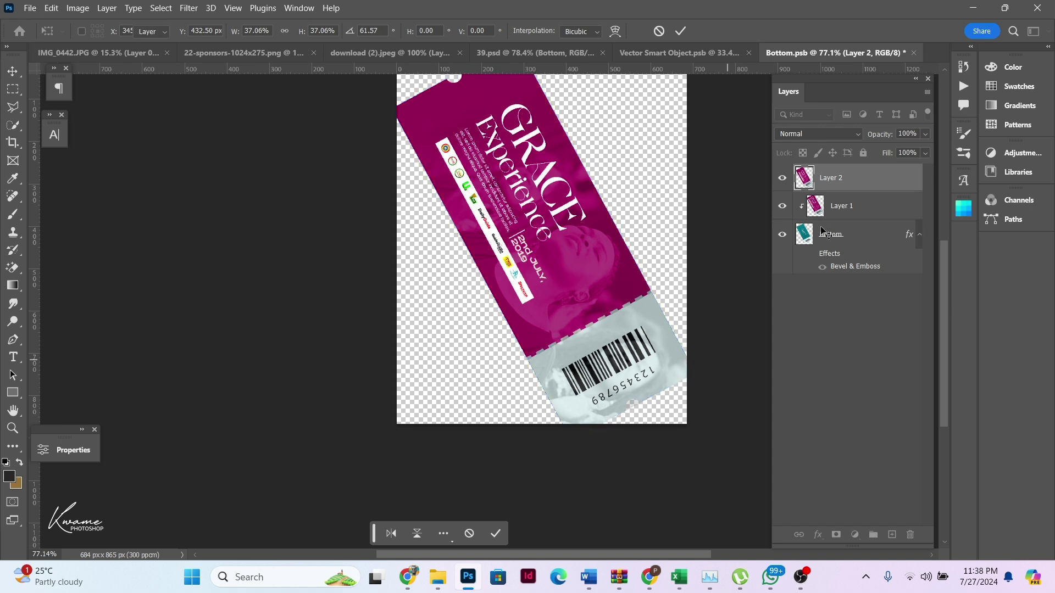
Step: Clip Layer 2 to the Bottom ticket layer and nudge it into alignment with the ticket's outline
left_click(889, 188, "alt")
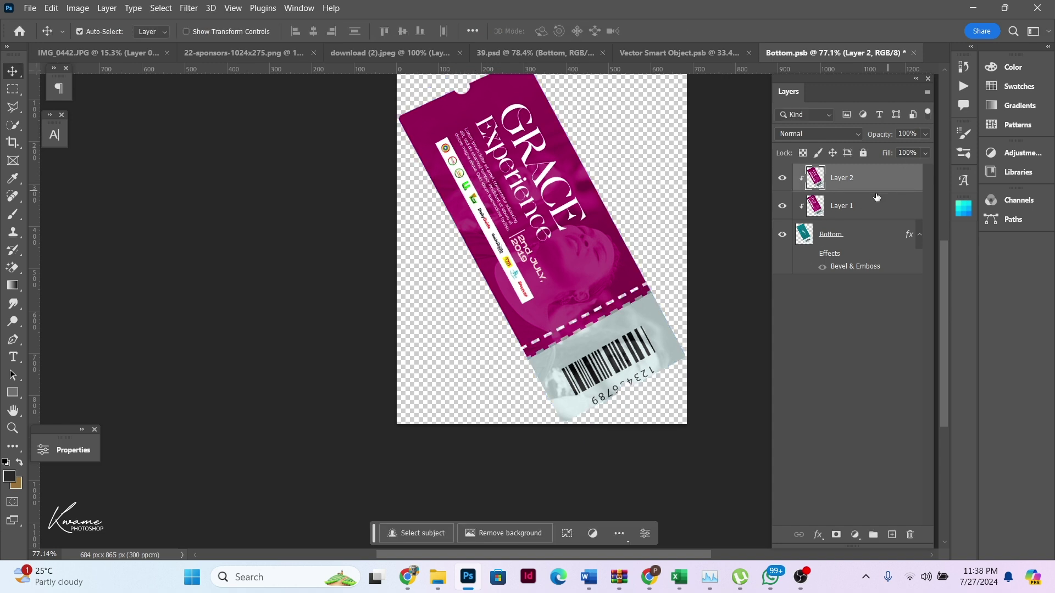
left_click_drag(564, 273, 569, 270)
Step: Save Bottom.psb and return to 39.psd to inspect the updated magenta ticket in the mockup
left_click(527, 53)
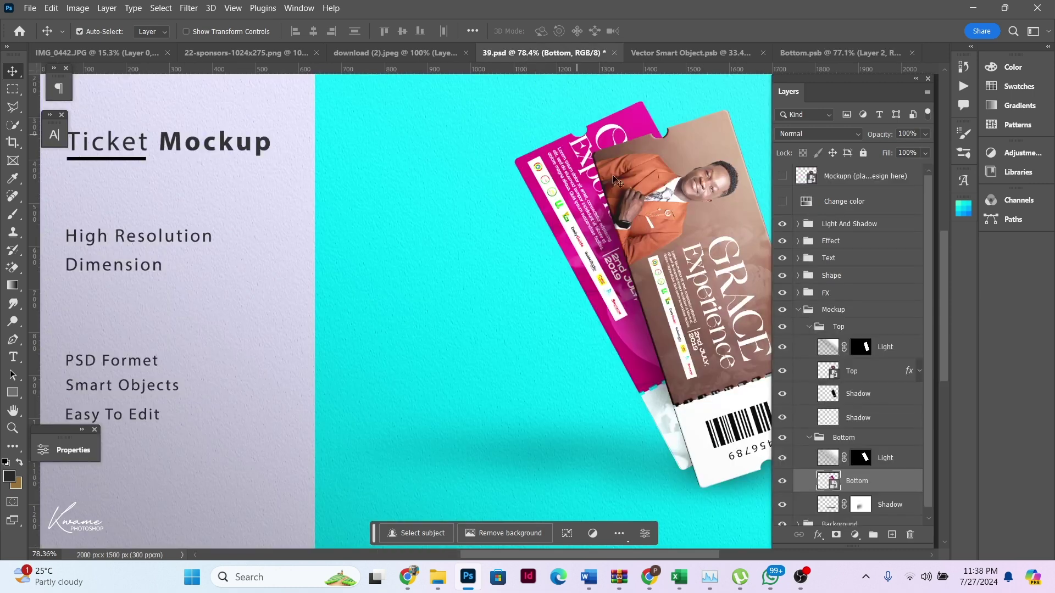
left_click(695, 52)
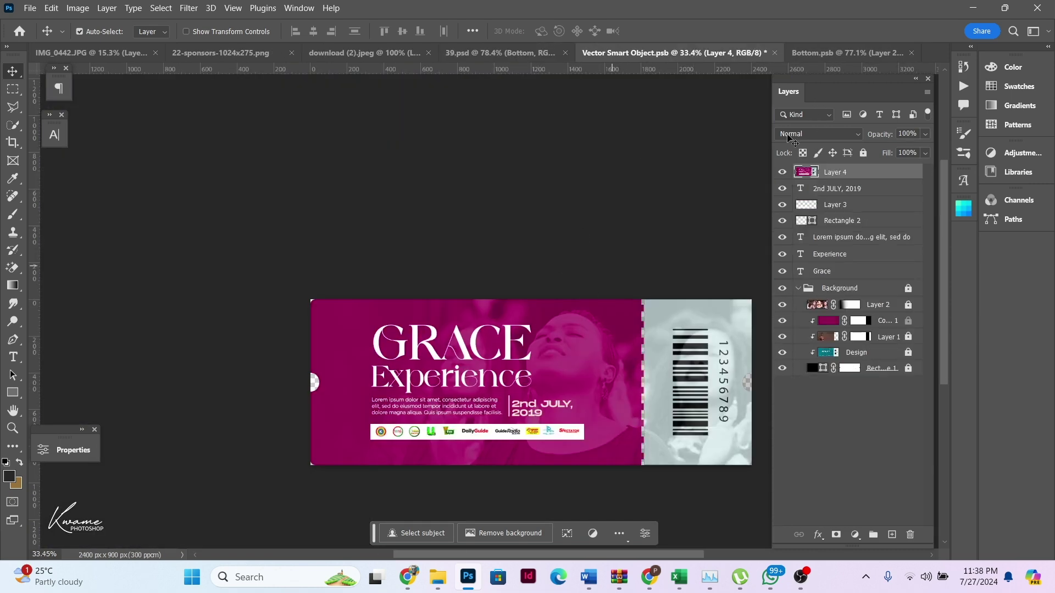
left_click(849, 49)
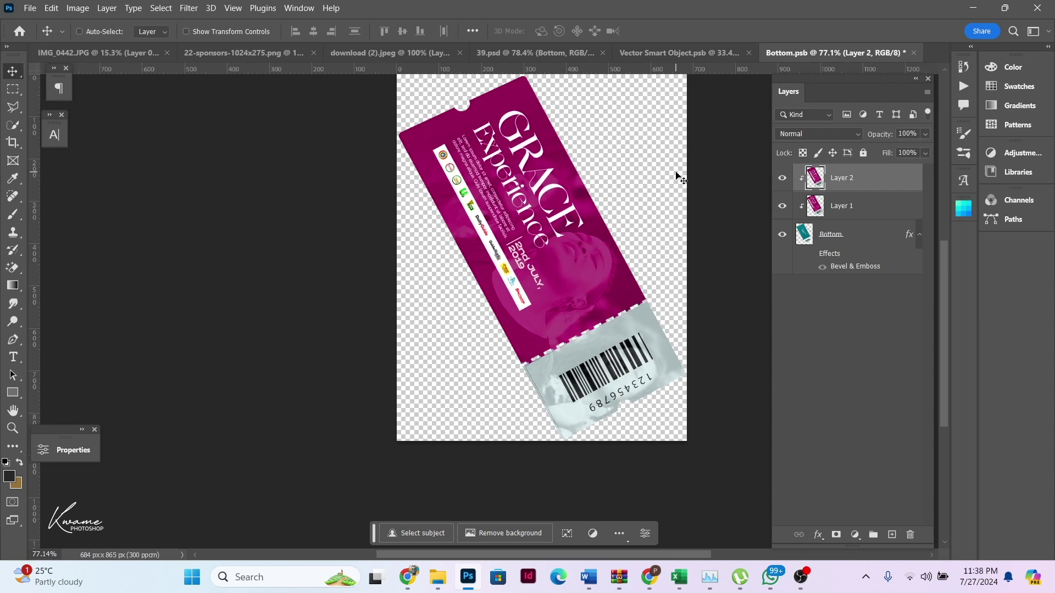
left_click(530, 54)
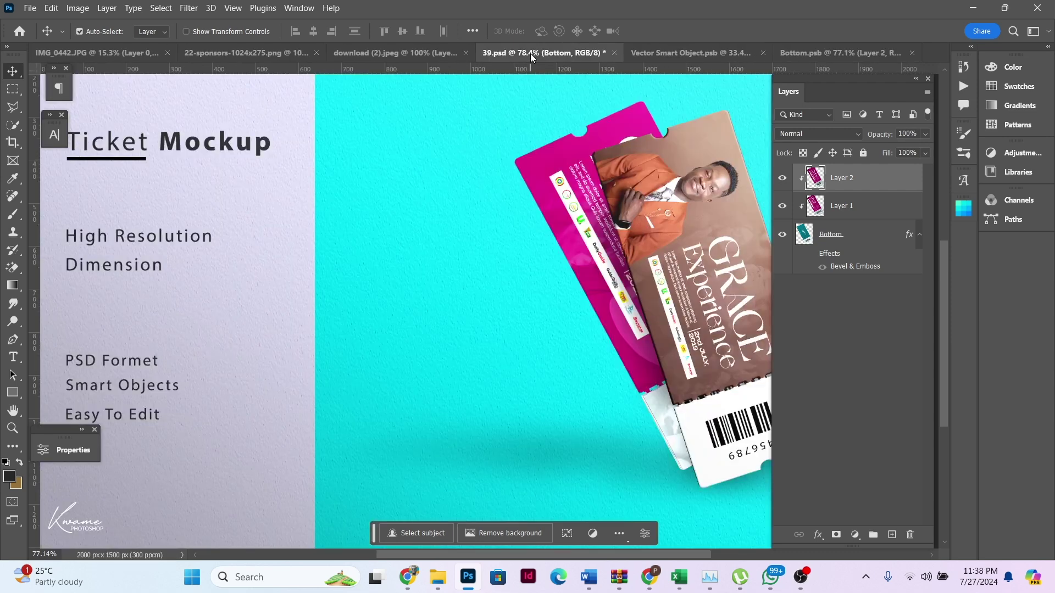
scroll(695, 214, "down", 2)
scroll(695, 215, "up", 4)
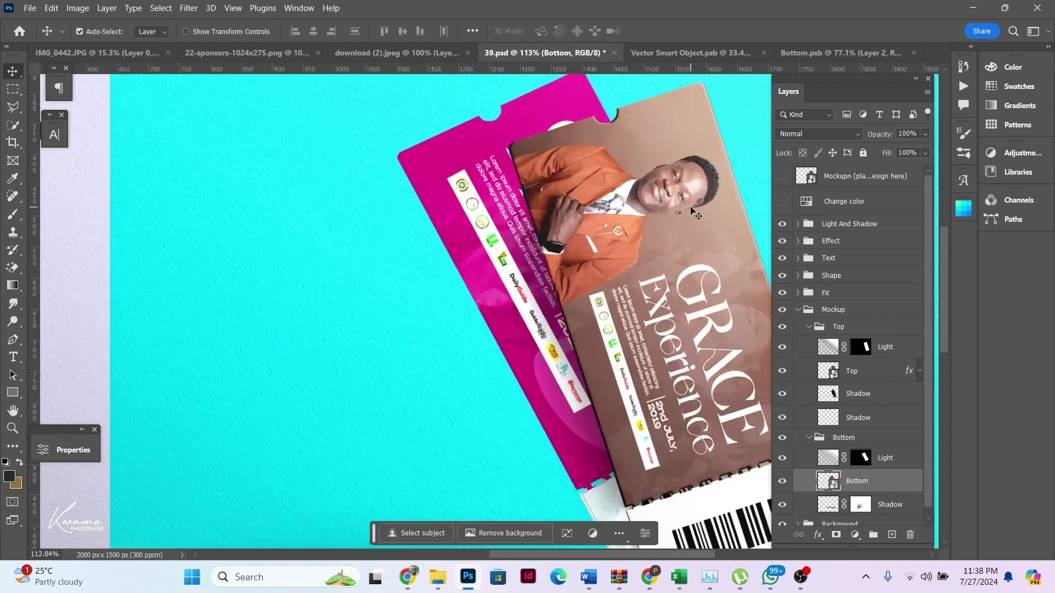
scroll(695, 214, "down", 4)
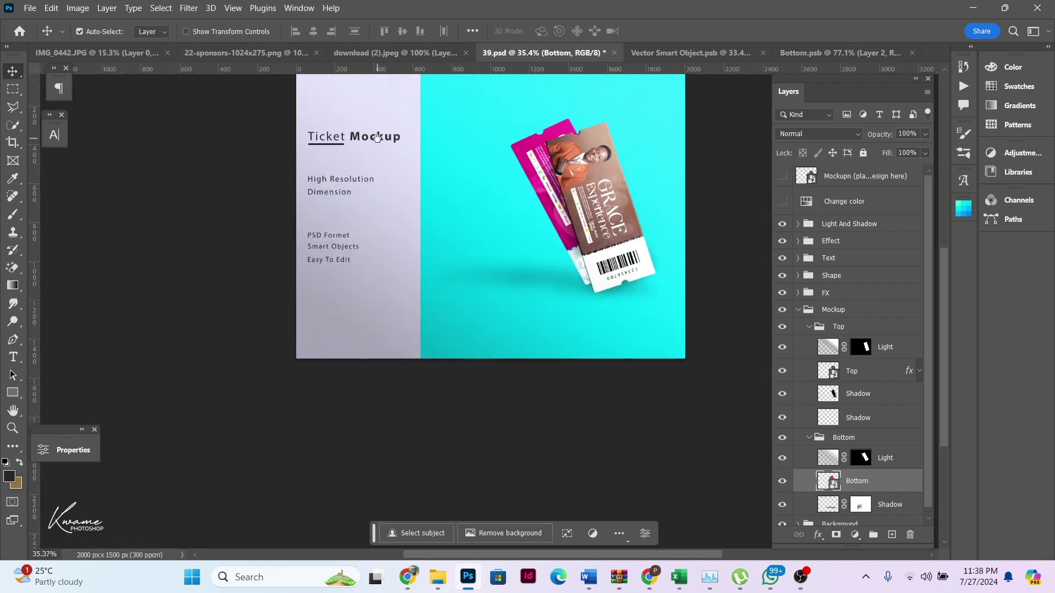
Step: Expand the Background group in 39.psd and review the Texture layer's blending options without changing them
left_click_drag(377, 138, 391, 222)
left_click(349, 226)
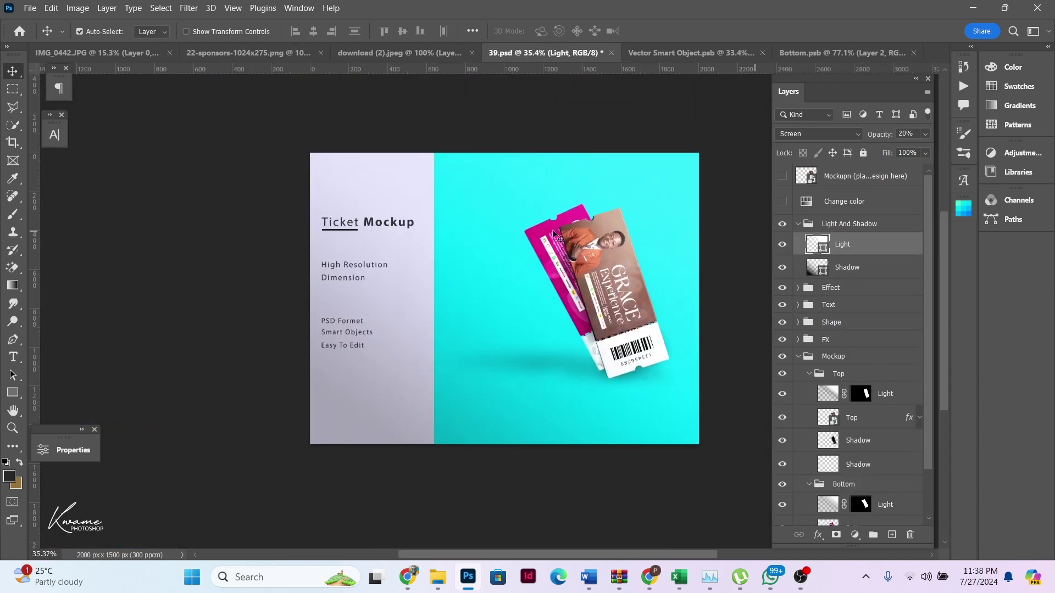
scroll(862, 343, "down", 1)
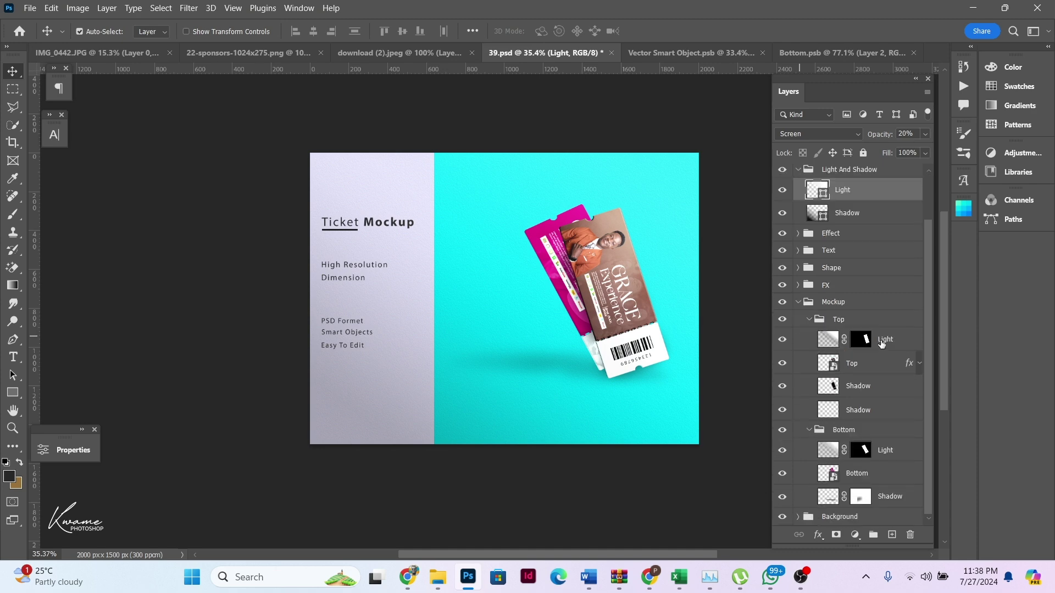
scroll(843, 405, "up", 1)
scroll(824, 331, "down", 1)
left_click(798, 517)
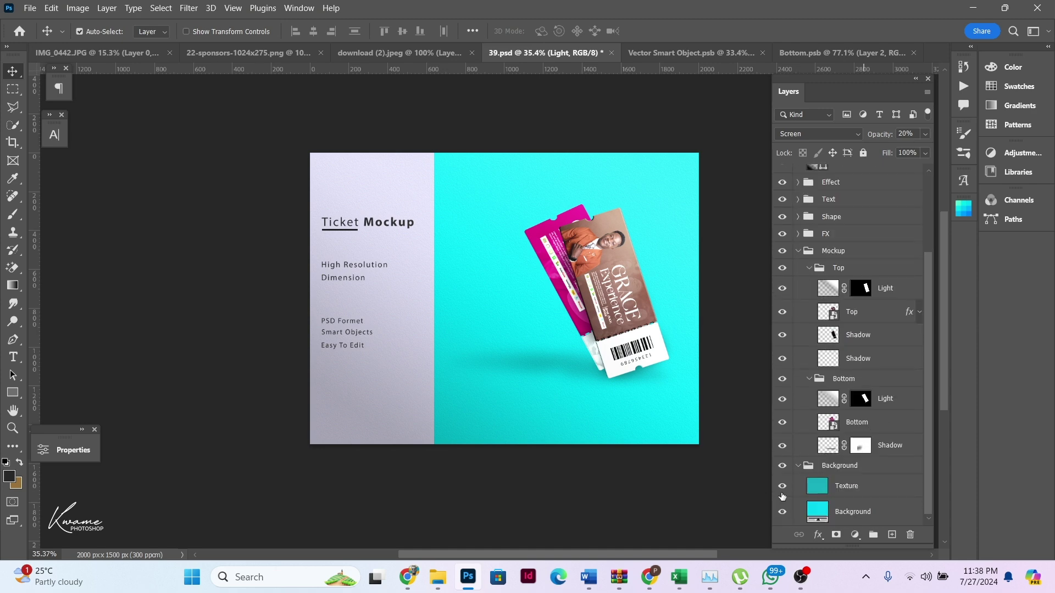
left_click(814, 487)
key("h")
double_click(890, 486)
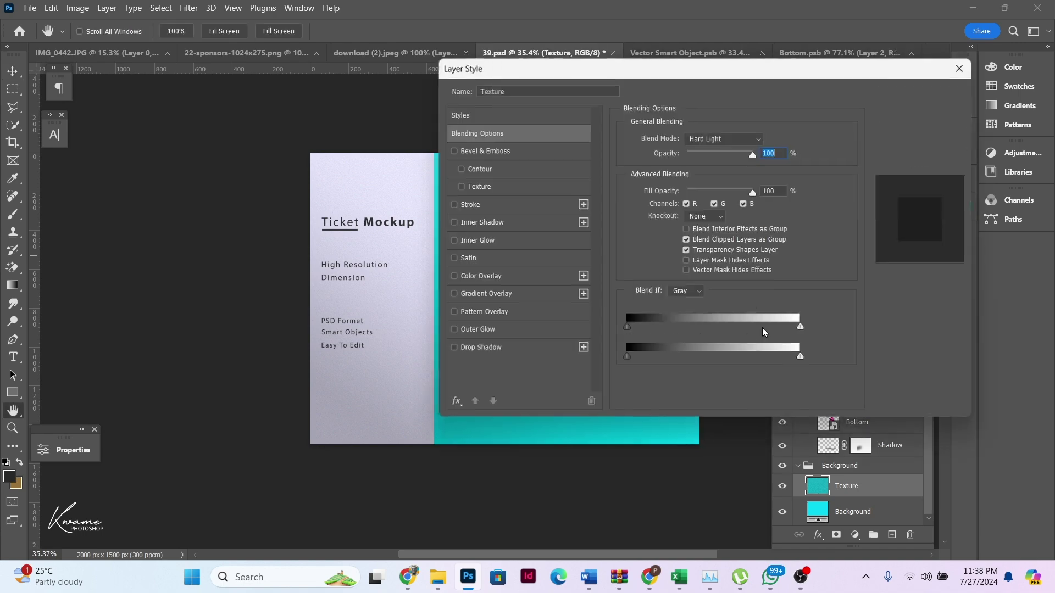
left_click_drag(589, 66, 781, 53)
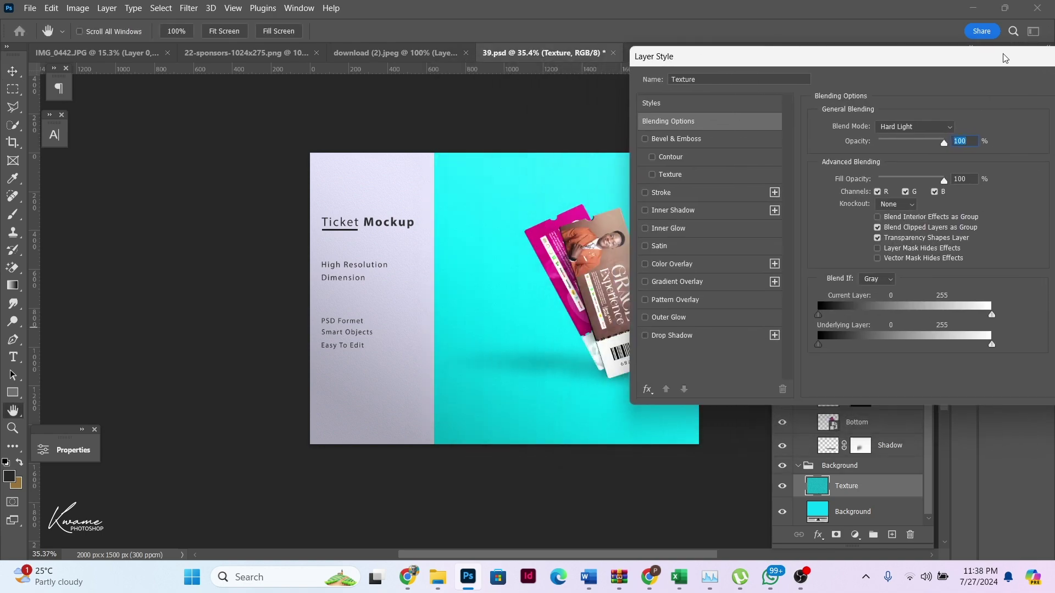
left_click_drag(977, 66, 588, 71)
key("Return")
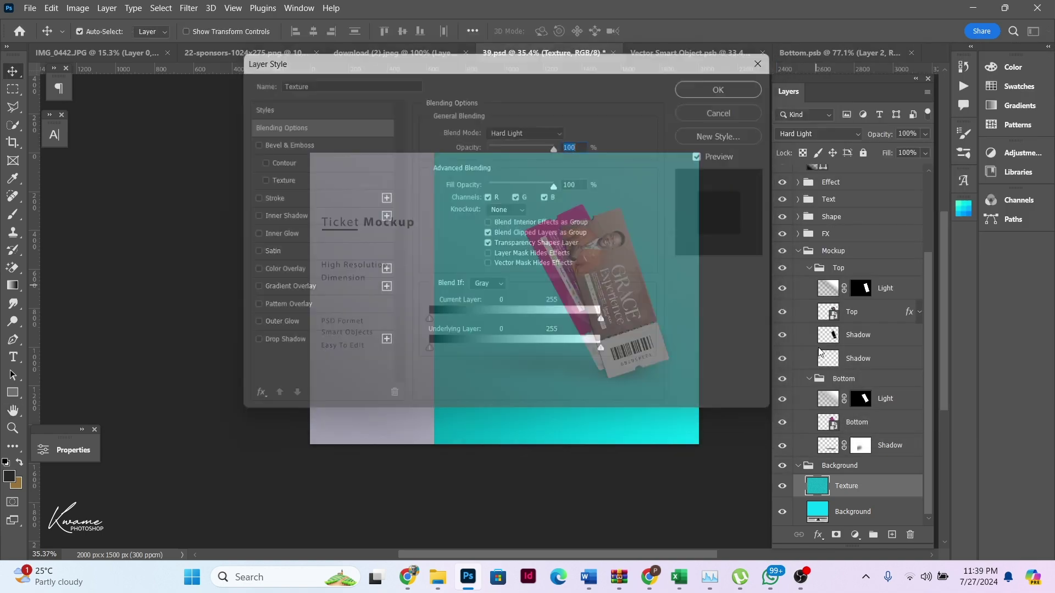
key("v")
Step: Try a colour sampled from the magenta ticket as the Background layer's solid fill
double_click(819, 509)
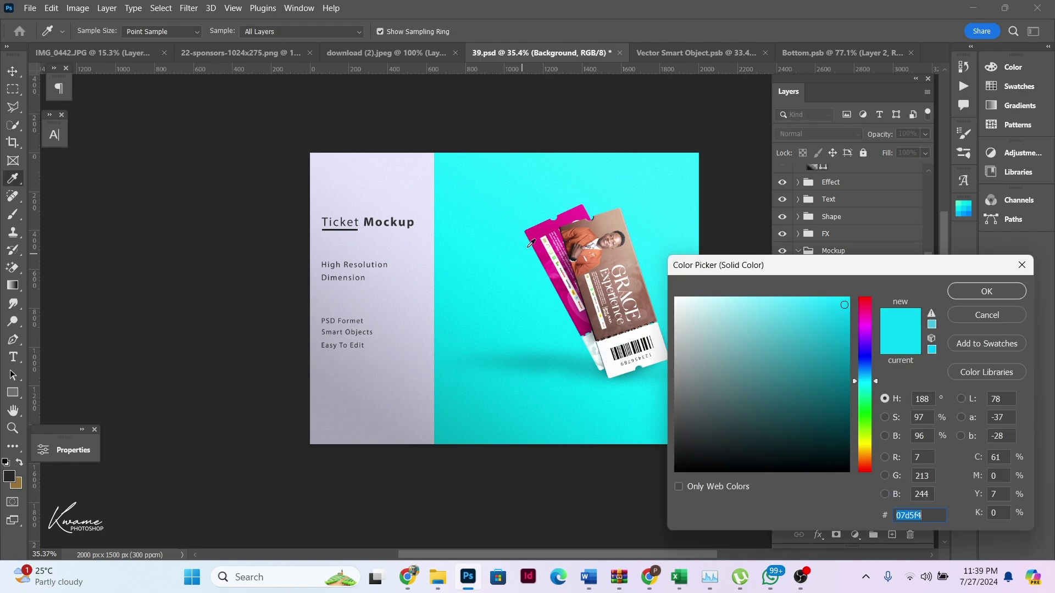
left_click(531, 243)
left_click_drag(765, 378, 823, 373)
left_click(984, 297)
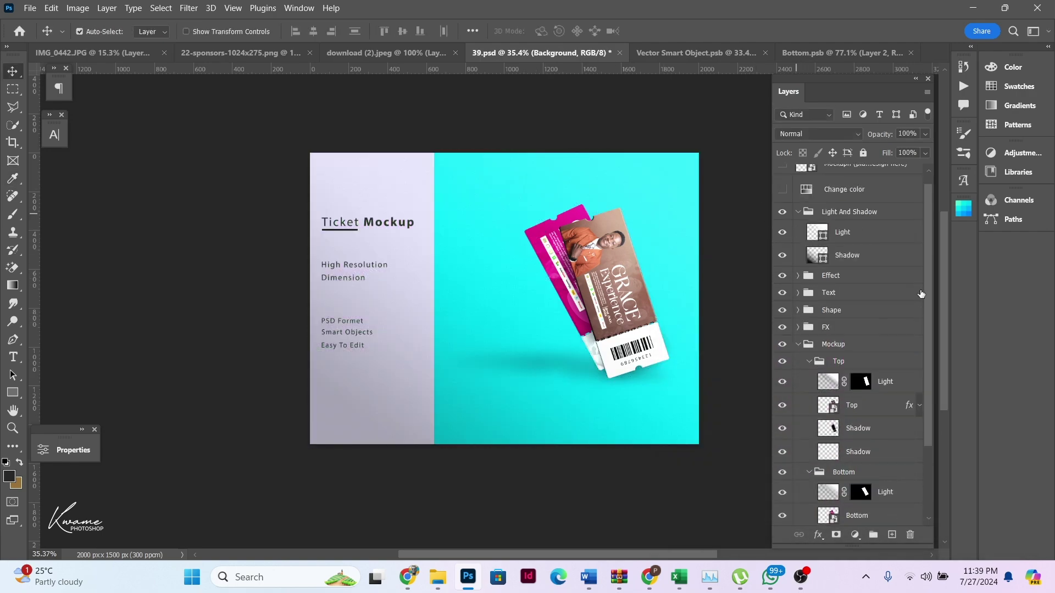
Step: Preview the Change color adjustment on the mockup, hide it again and examine both tickets up close
scroll(859, 275, "up", 4)
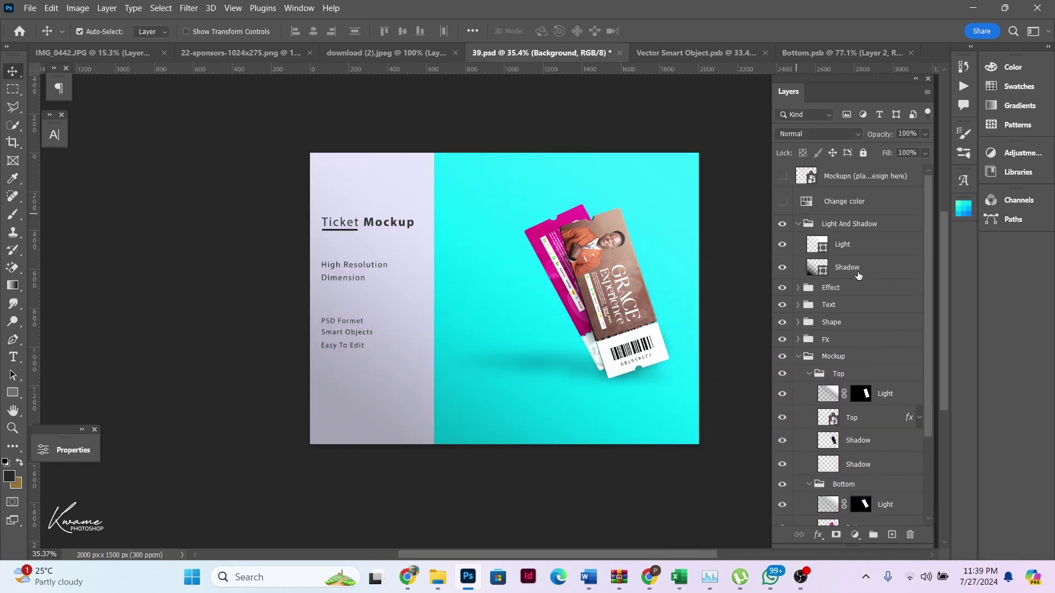
left_click(784, 201)
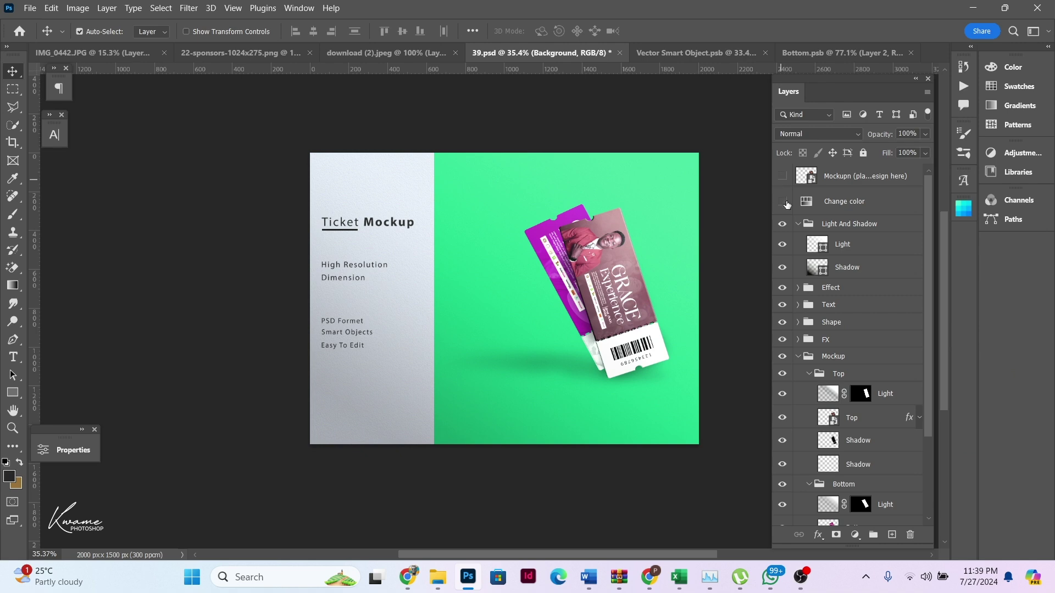
left_click(785, 203)
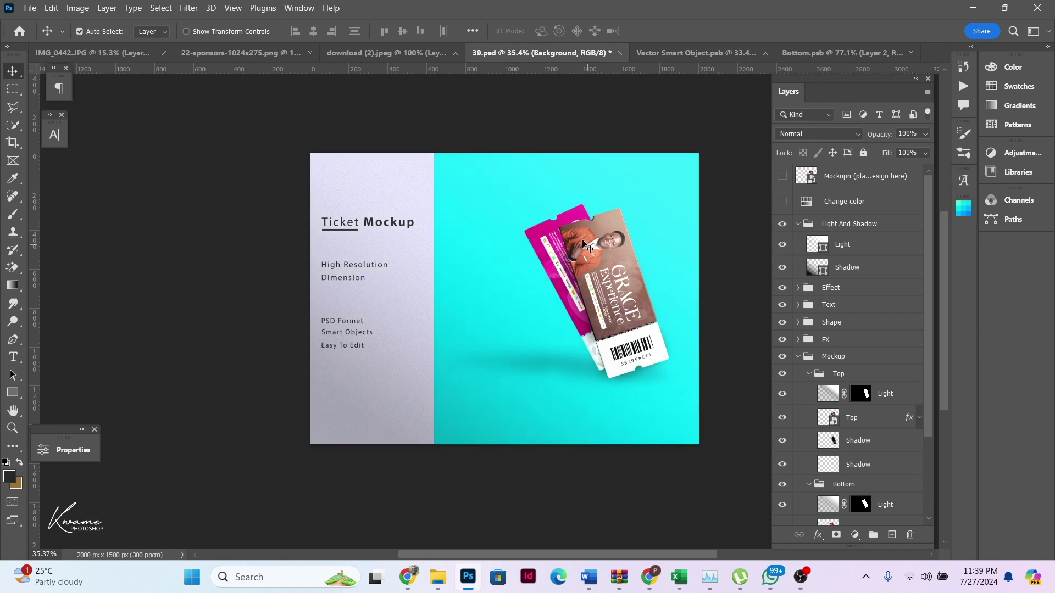
scroll(632, 241, "up", 5)
scroll(648, 313, "down", 3)
scroll(657, 338, "up", 2)
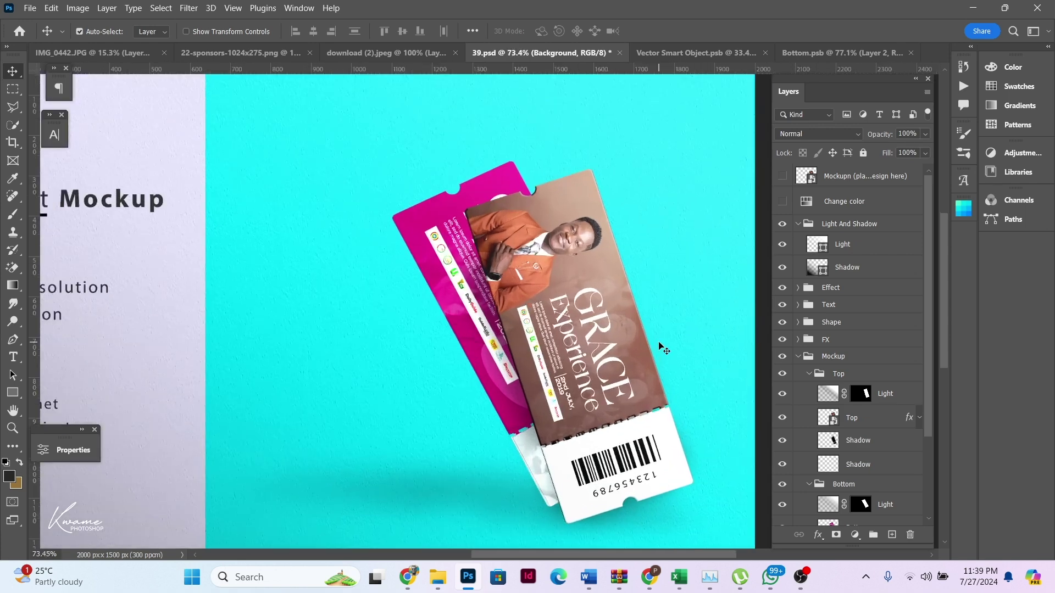
scroll(664, 349, "up", 3)
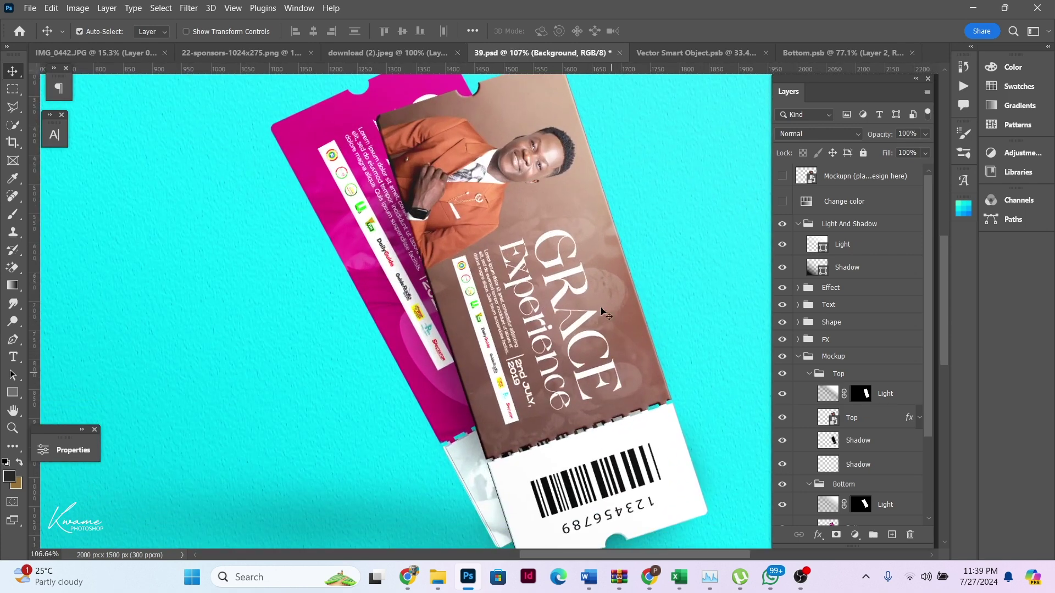